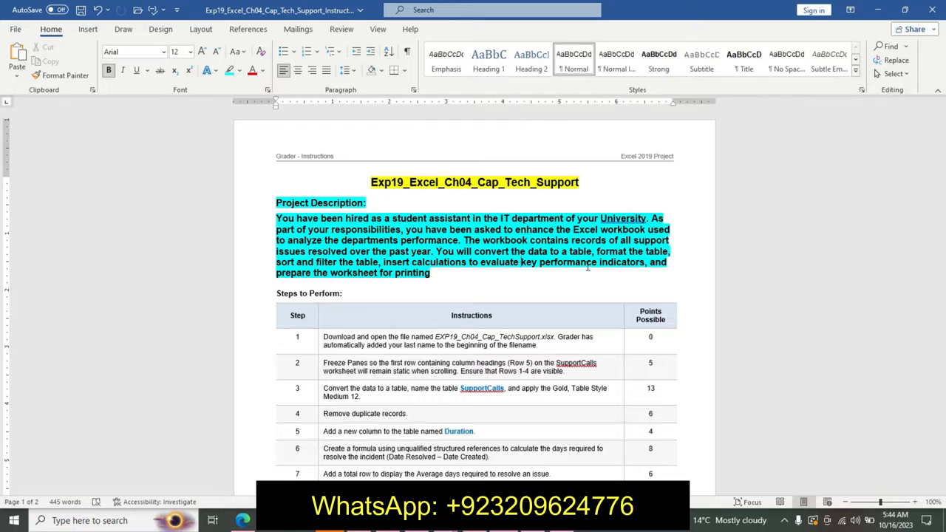
# - Switch to Excel and view the SupportCalls worksheet of the TechSupport workbook
pyautogui.click(481, 520)
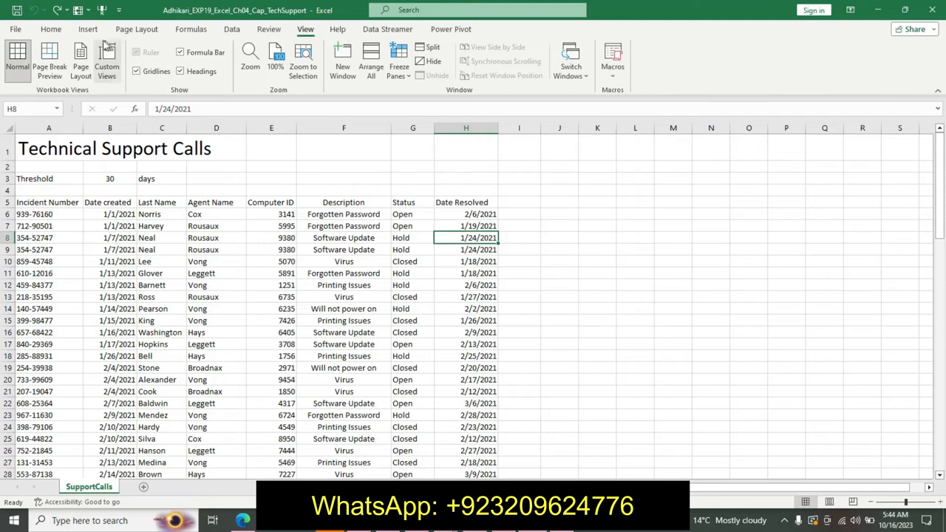
pyautogui.click(51, 29)
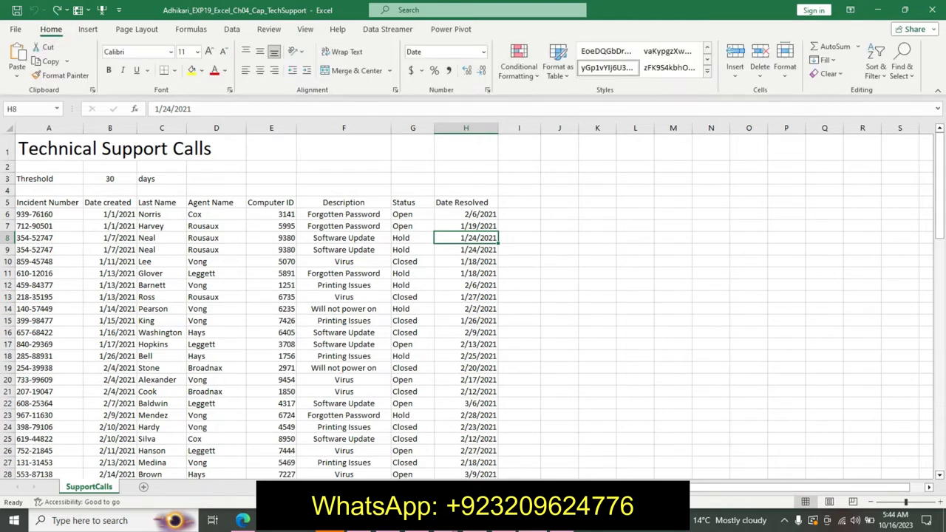
pyautogui.moveTo(502, 521)
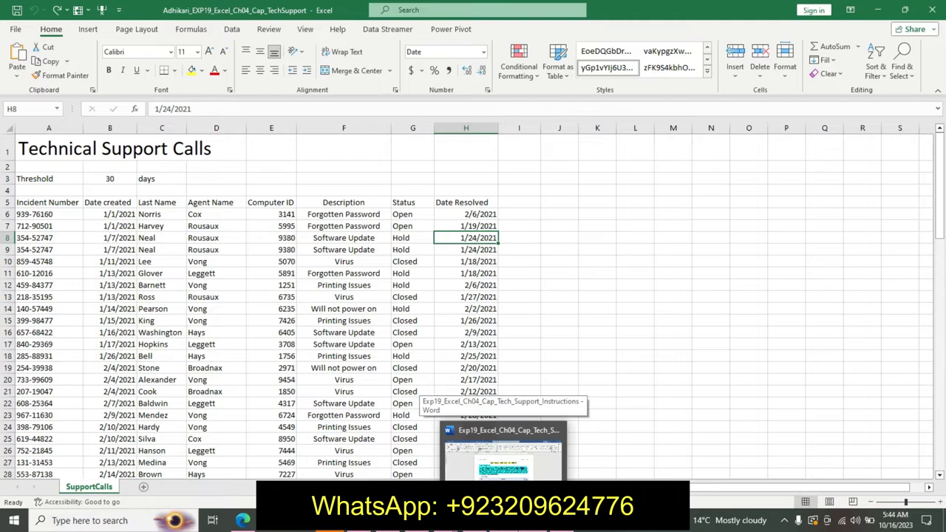
# - Switch to the Word instructions and undo the emphasis formatting on the title and project description
pyautogui.click(502, 451)
pyautogui.hotkey('ctrl', 'z')
pyautogui.hotkey('ctrl', 'z')
pyautogui.hotkey('ctrl', 'z')
pyautogui.hotkey('ctrl', 'z')
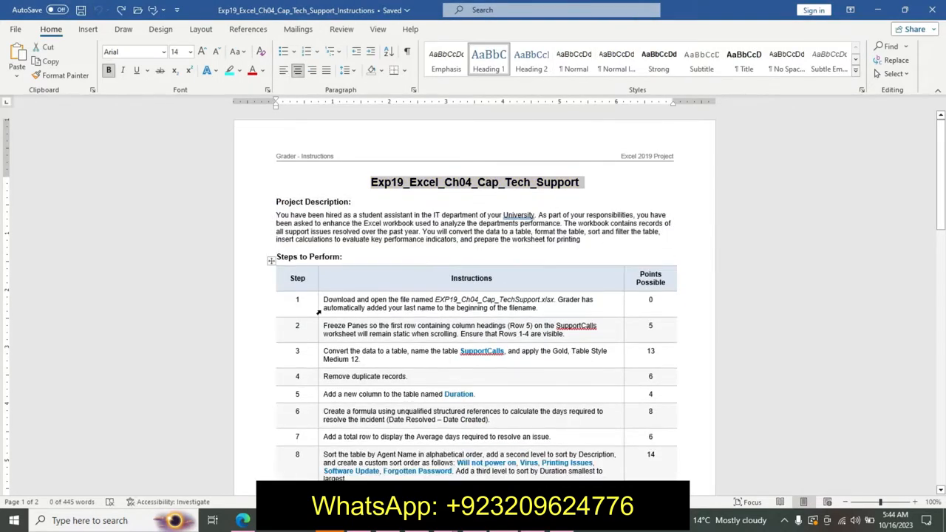
# - Highlight instruction 1 in turquoise and format its file name as 14 pt bold with yellow highlighting
pyautogui.click(320, 304)
pyautogui.click(371, 340)
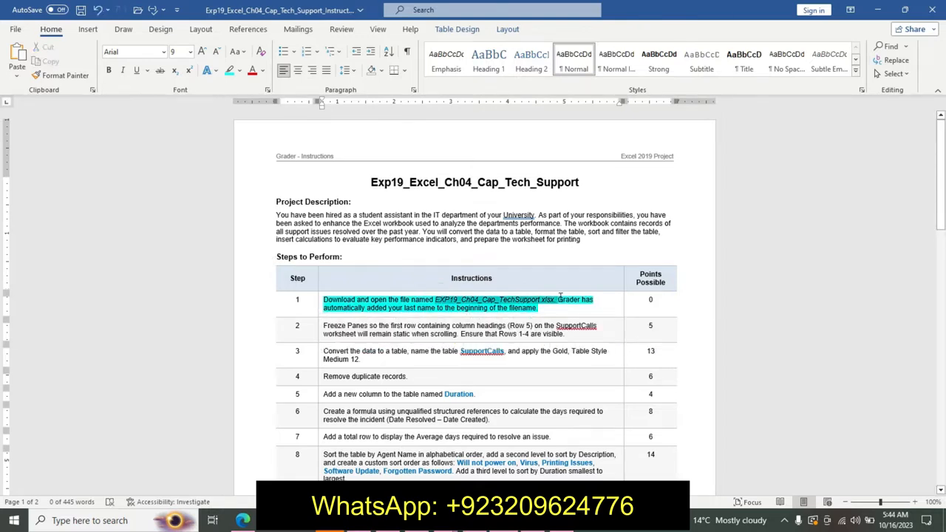
pyautogui.moveTo(559, 298)
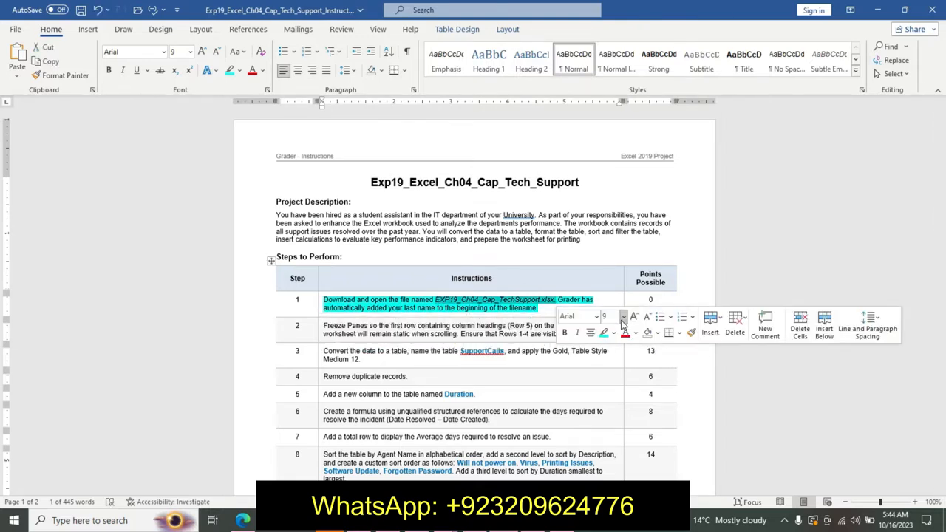
pyautogui.click(623, 317)
pyautogui.click(612, 165)
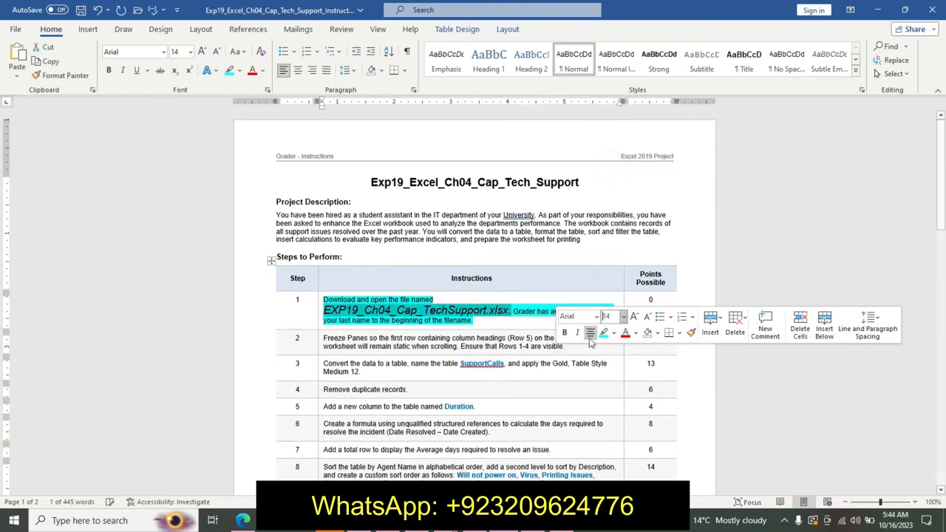
pyautogui.click(564, 333)
pyautogui.click(613, 333)
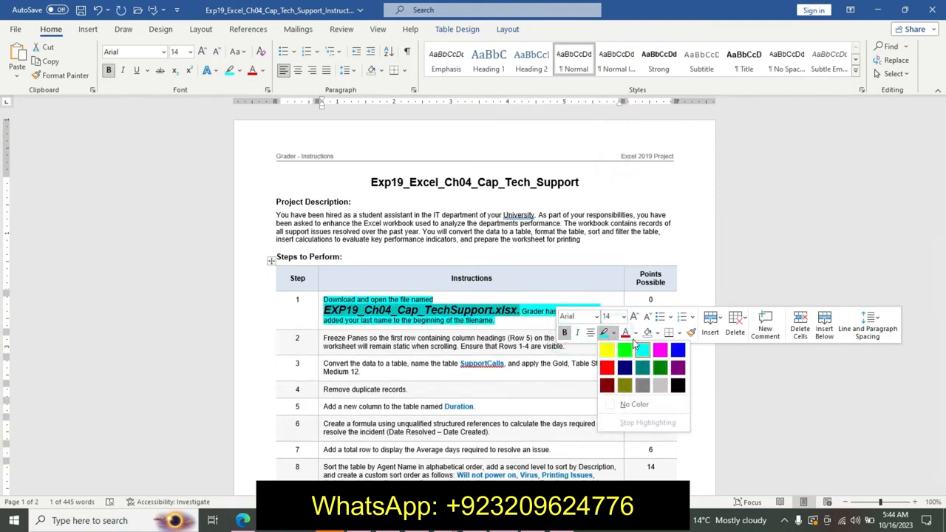
pyautogui.click(606, 354)
pyautogui.click(435, 299)
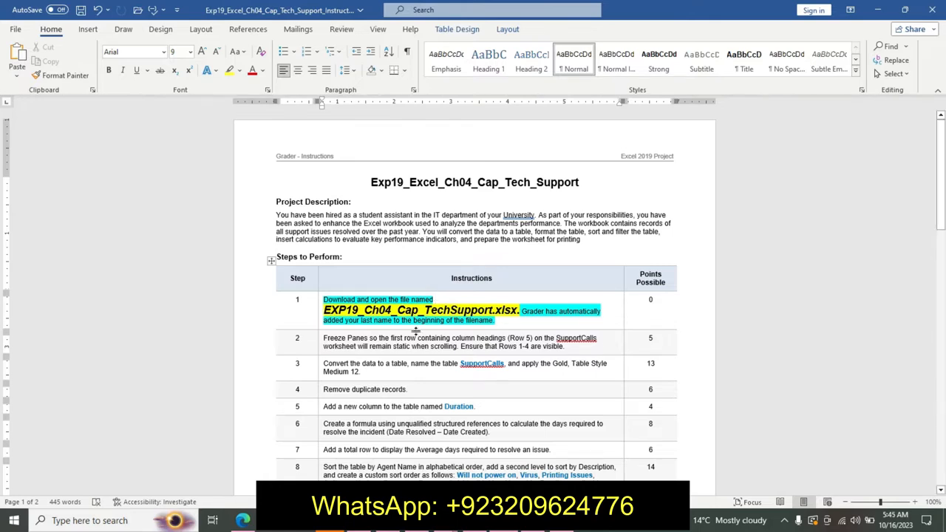
# - Look at the SupportCalls worksheet in Excel, and undo the formatting of instruction 1 back in Word
pyautogui.hotkey('alt', 'Tab')
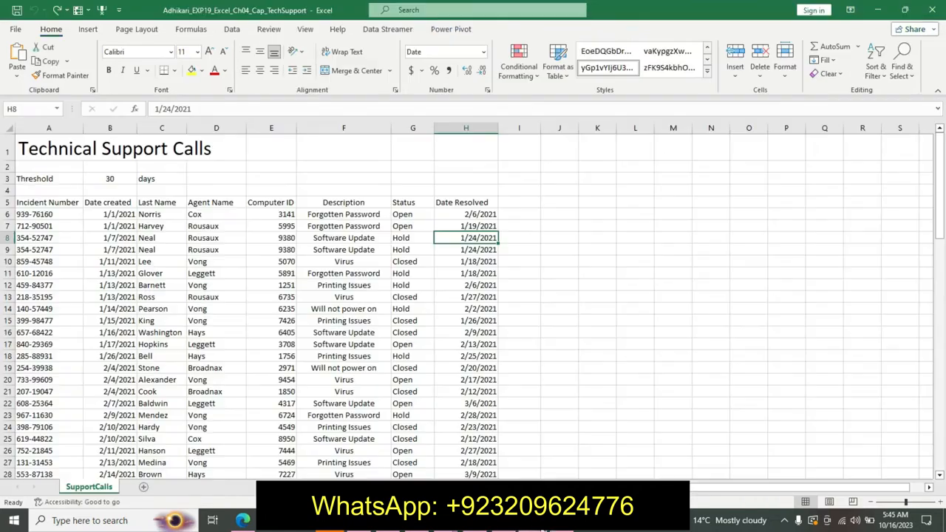
pyautogui.click(484, 191)
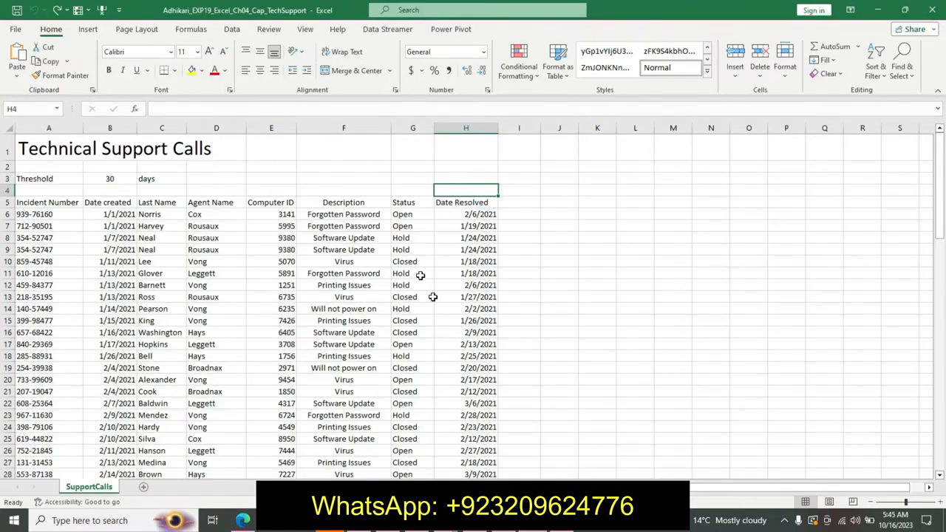
pyautogui.hotkey('alt', 'Tab')
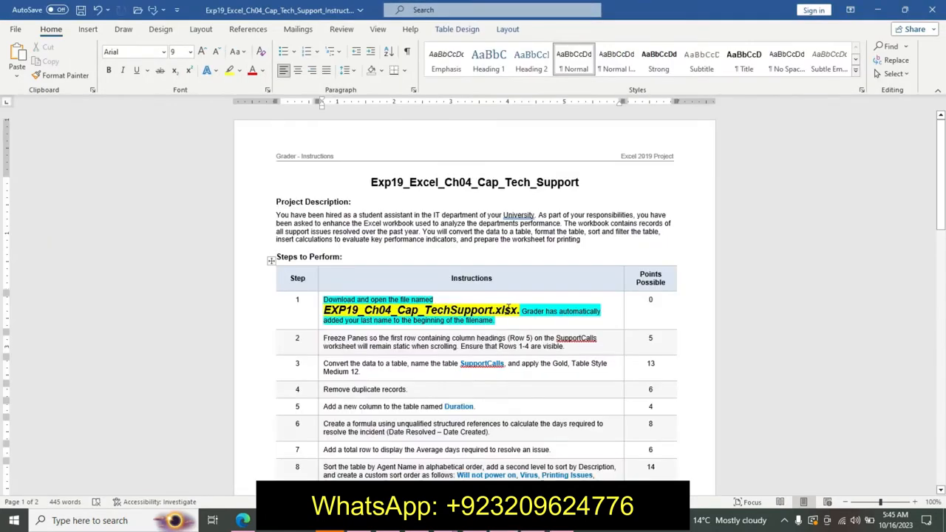
pyautogui.hotkey('ctrl', 'z')
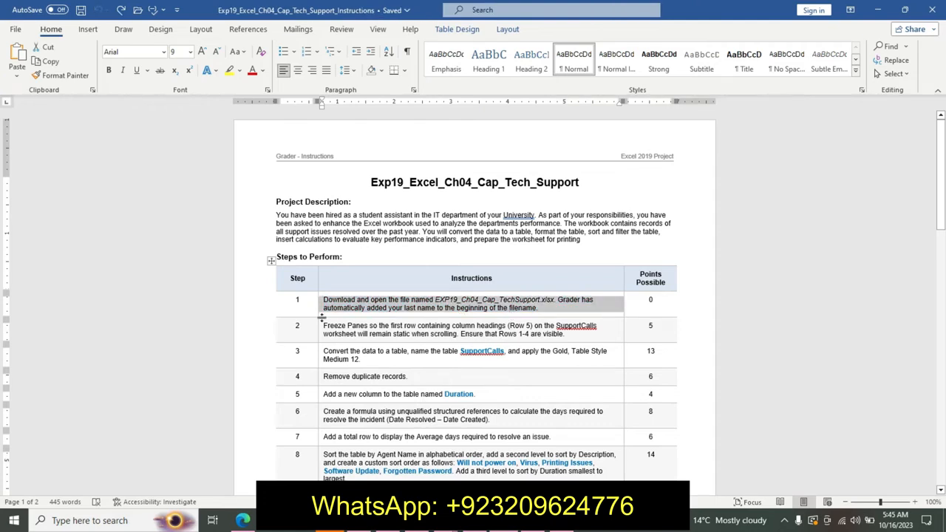
# - Format the text of instruction 2, about freezing panes, as 14 pt bold with turquoise highlighting
pyautogui.click(320, 334)
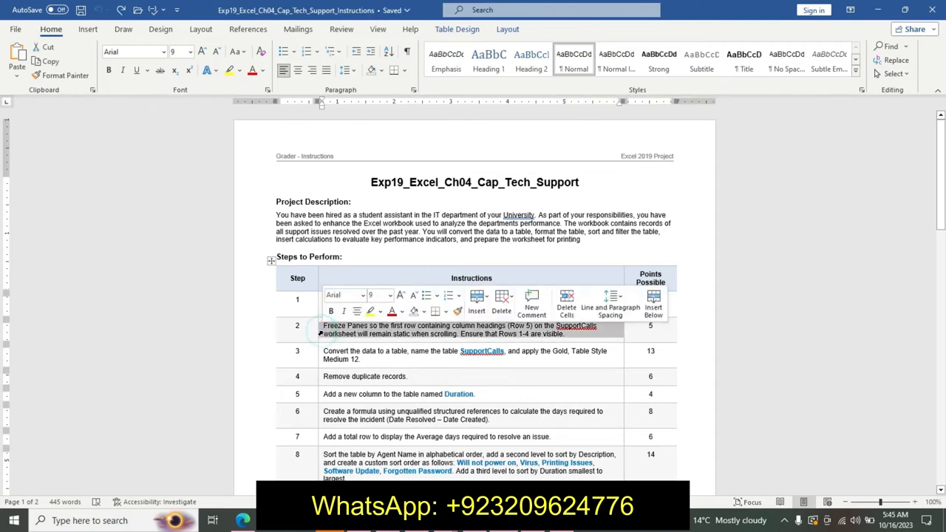
pyautogui.click(390, 295)
pyautogui.click(379, 144)
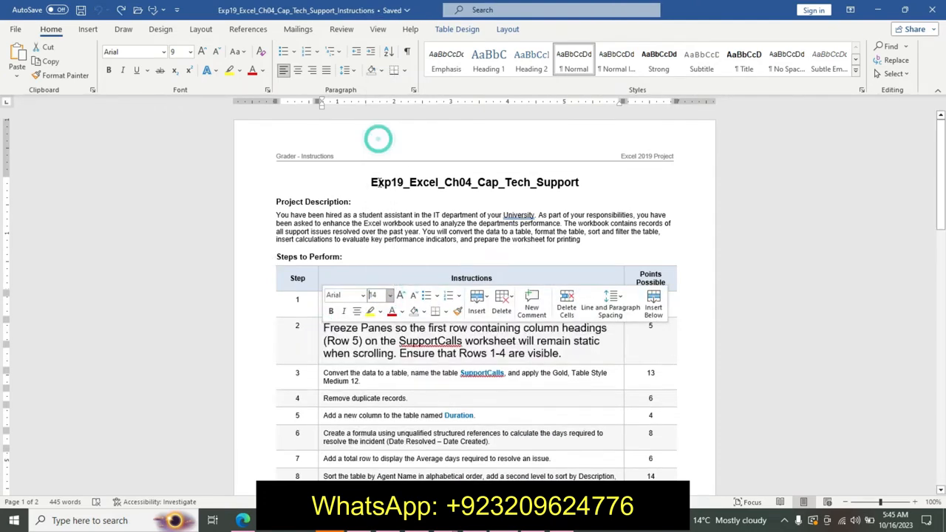
pyautogui.click(331, 312)
pyautogui.click(380, 311)
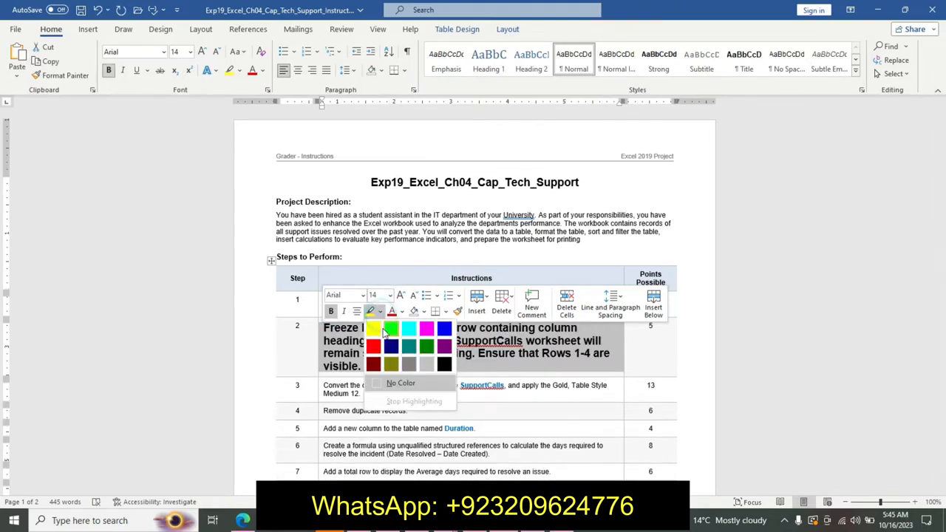
pyautogui.click(406, 331)
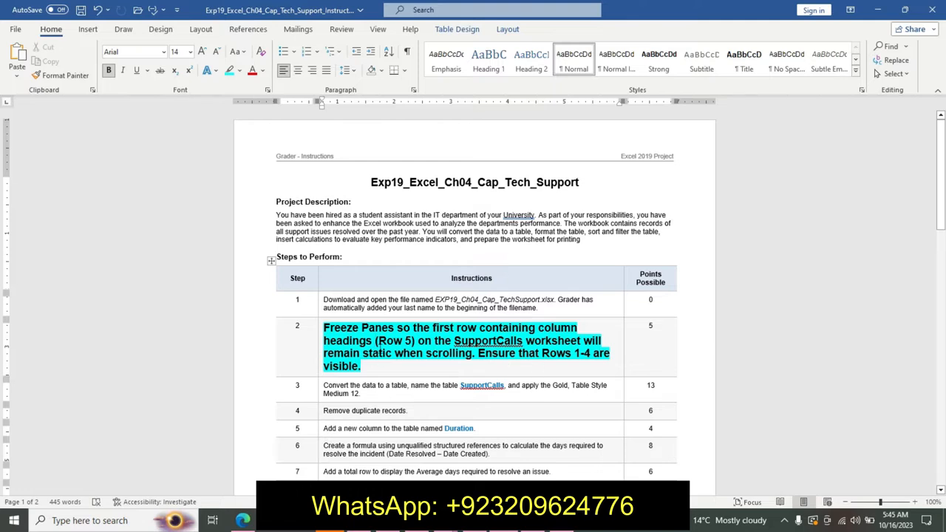
# - Switch to Excel and freeze panes on the SupportCalls worksheet with row 5 selected
pyautogui.moveTo(533, 521)
pyautogui.click(533, 494)
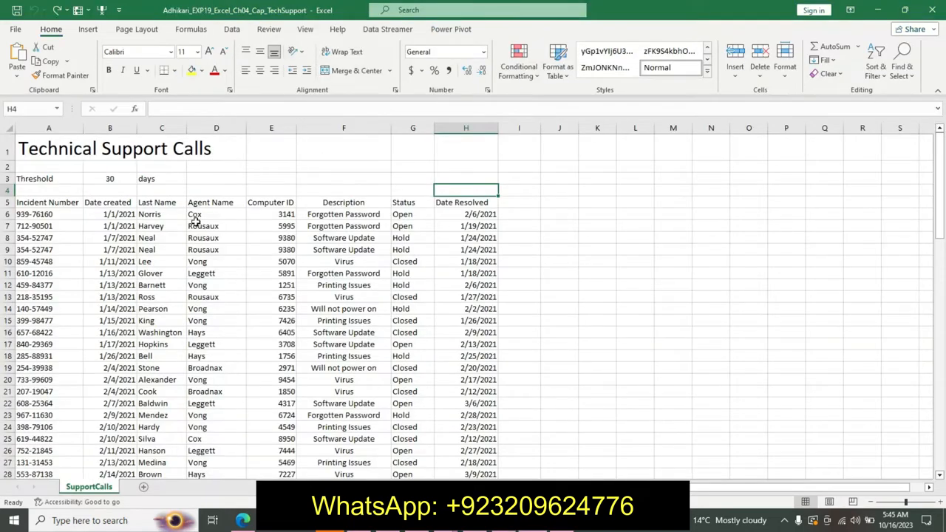
pyautogui.click(7, 202)
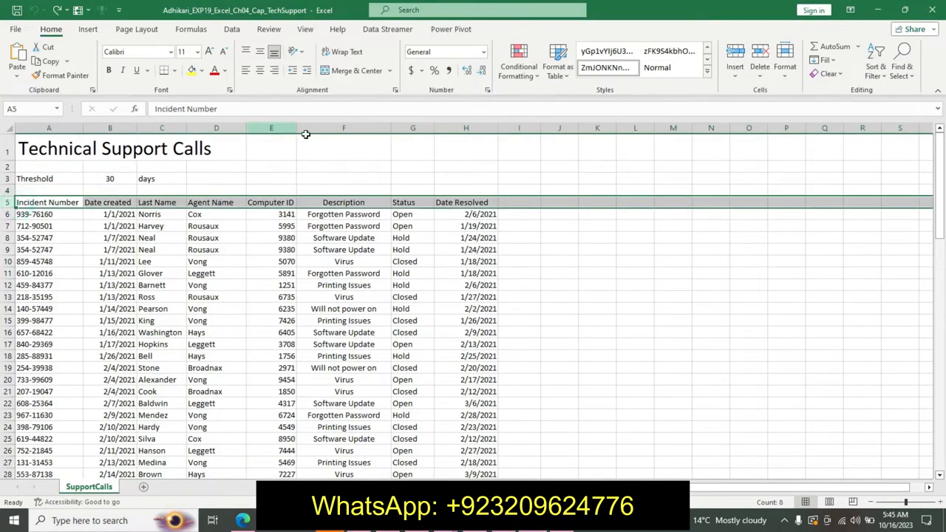
pyautogui.click(305, 29)
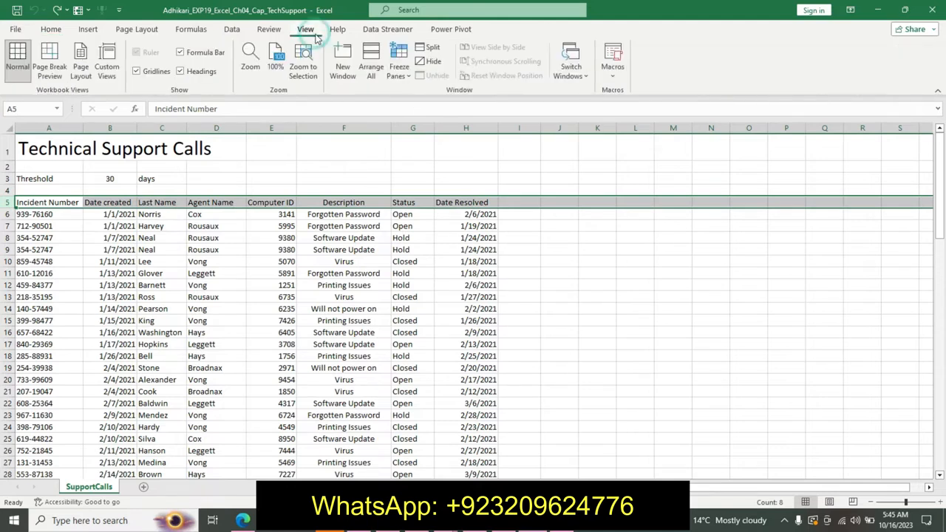
pyautogui.click(404, 70)
pyautogui.click(425, 98)
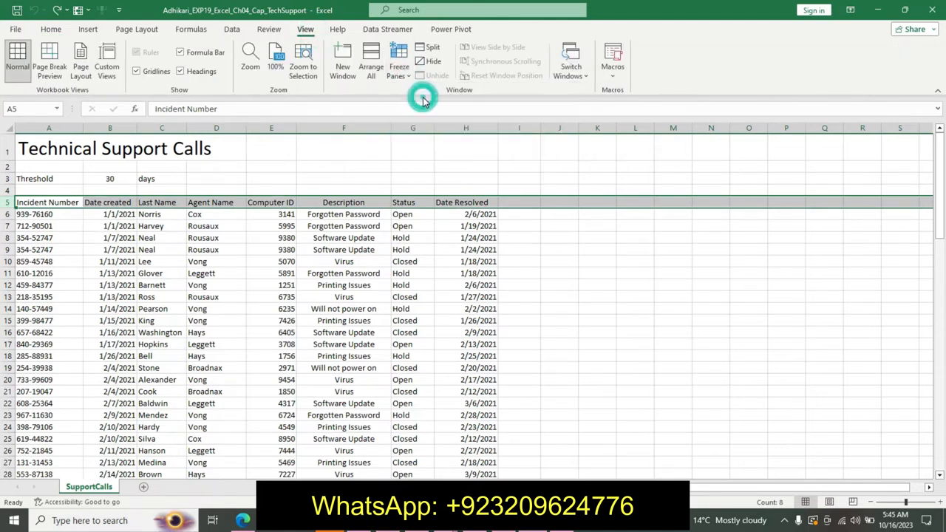
# - Scroll through the SupportCalls records to check the frozen rows 1-4 against instruction 2 in Word
pyautogui.click(154, 237)
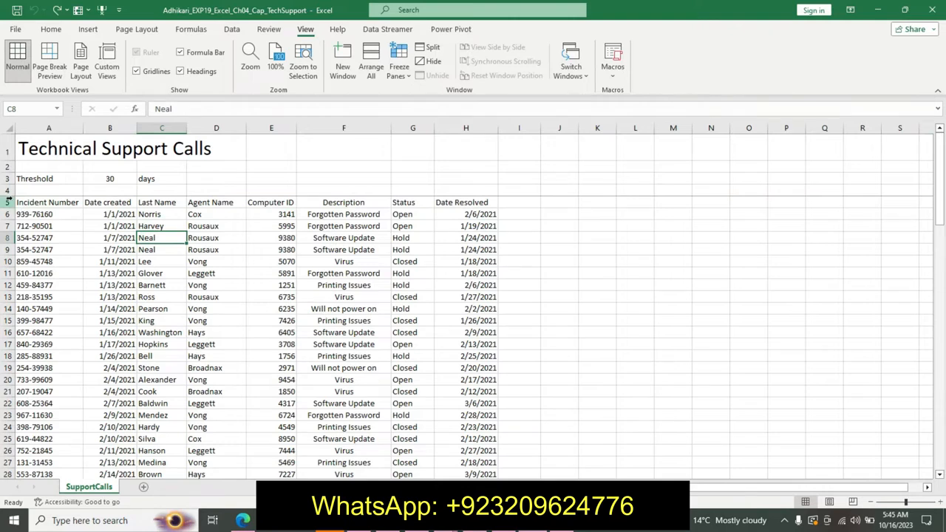
pyautogui.moveTo(940, 198); pyautogui.dragTo(942, 275)
pyautogui.moveTo(7, 151); pyautogui.dragTo(10, 191)
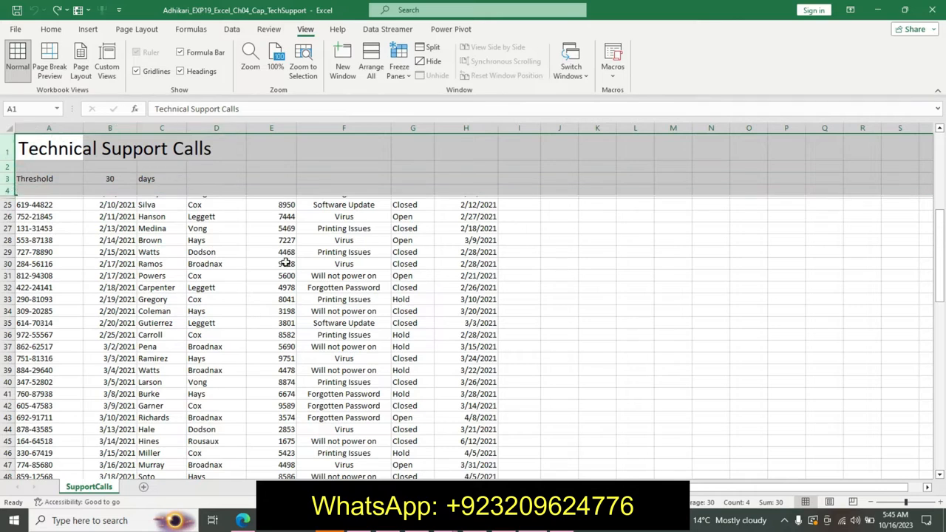
pyautogui.hotkey('alt', 'Tab')
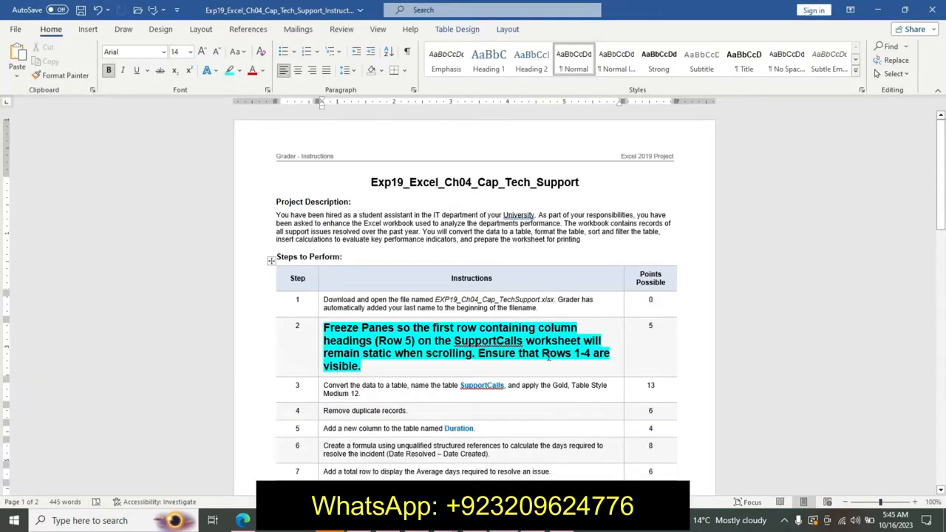
pyautogui.moveTo(362, 367); pyautogui.dragTo(521, 355)
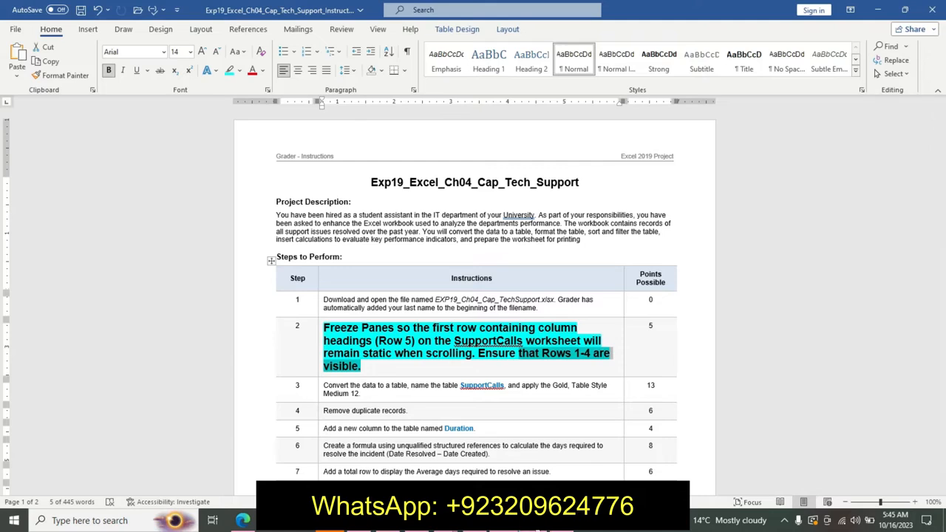
pyautogui.hotkey('alt', 'Tab')
pyautogui.click(640, 332)
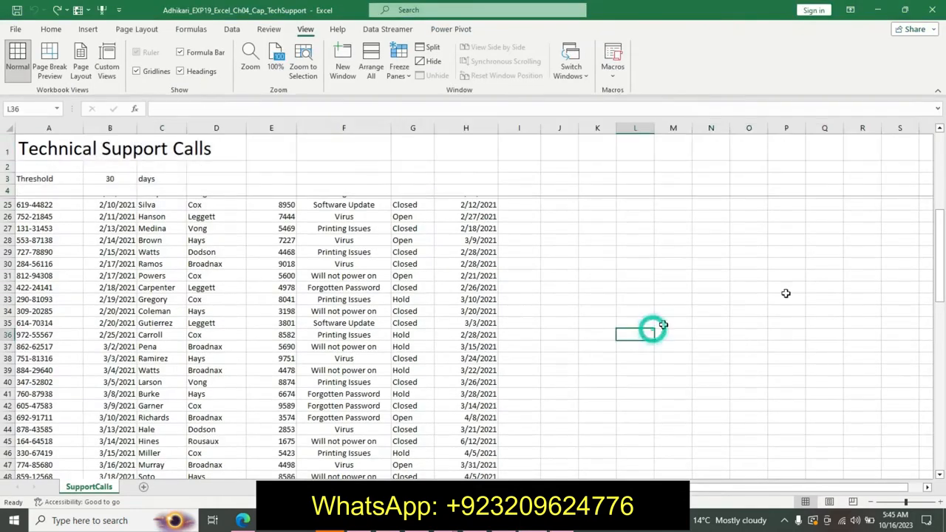
pyautogui.moveTo(939, 294); pyautogui.dragTo(474, 233)
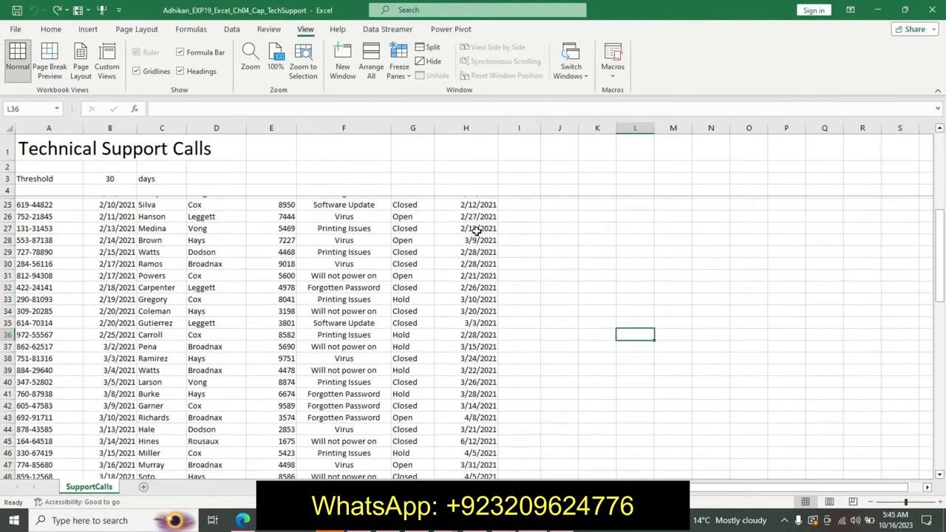
pyautogui.moveTo(939, 268); pyautogui.dragTo(893, 10)
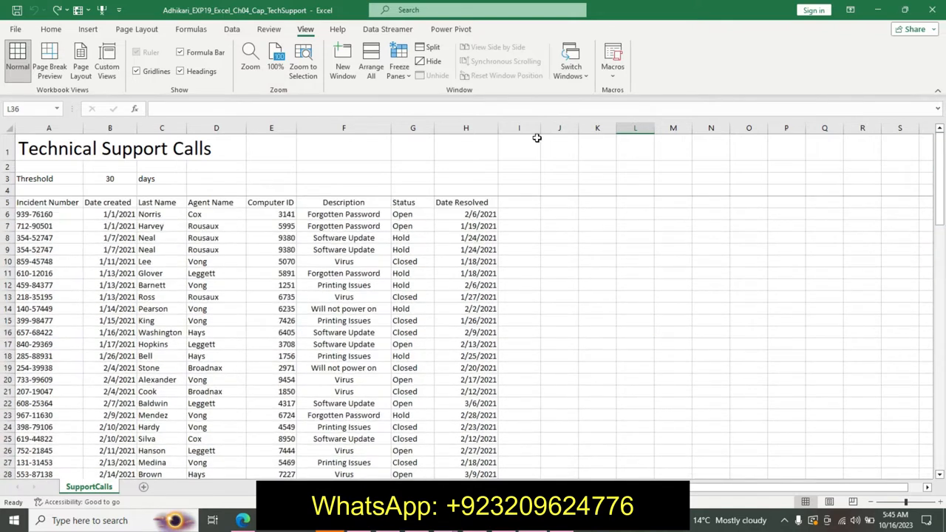
# - Switch to Word and undo the size, bold and highlight formatting of instruction 2
pyautogui.hotkey('alt', 'Tab')
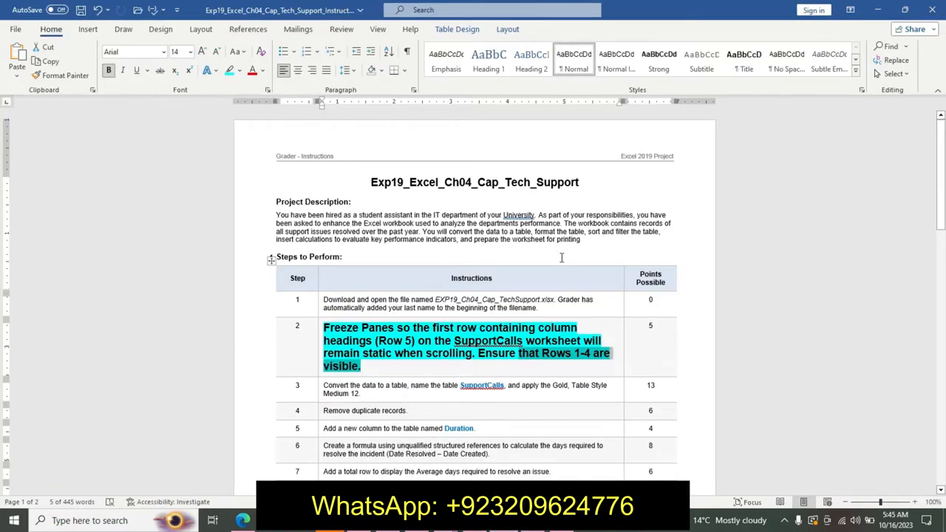
pyautogui.hotkey('ctrl', 'z')
pyautogui.hotkey('ctrl', 'z')
pyautogui.hotkey('ctrl', 'z')
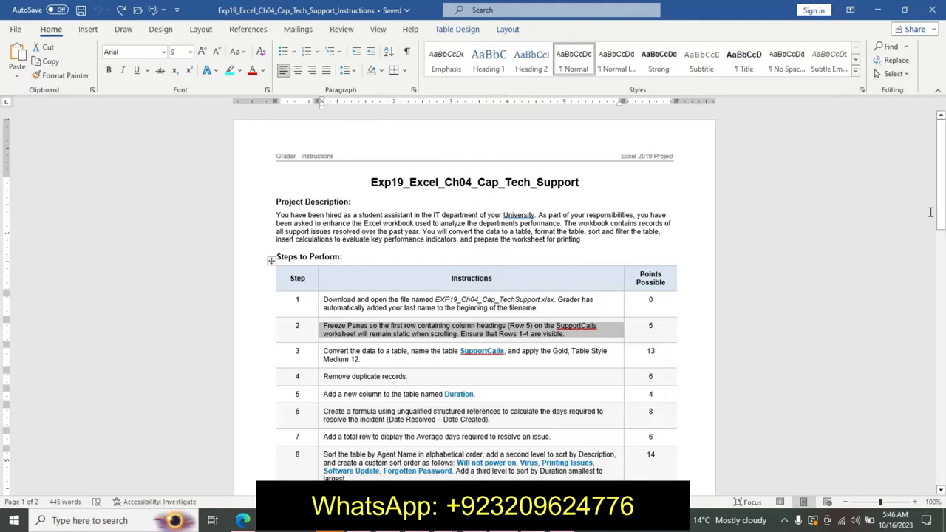
# - Format instruction 3, about converting the data to a table, as 16 pt bold with turquoise highlighting
pyautogui.moveTo(939, 212); pyautogui.dragTo(3, 254)
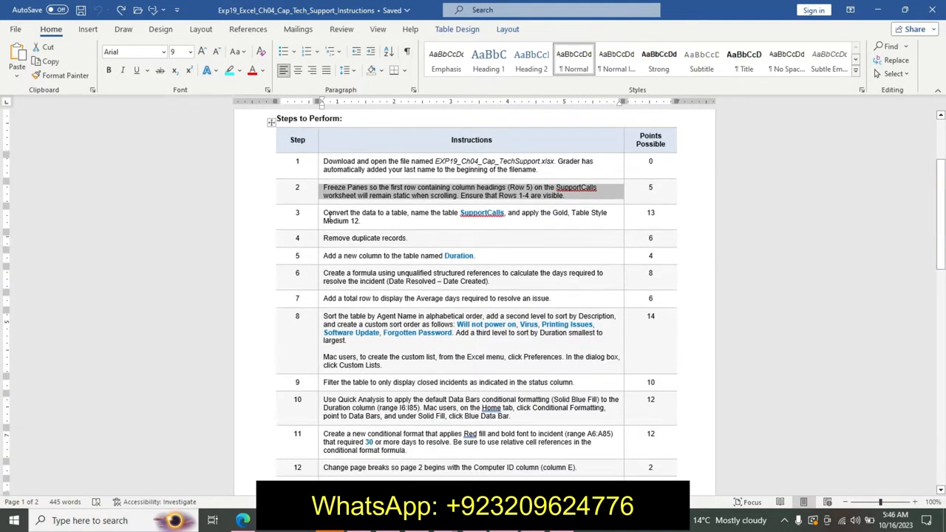
pyautogui.click(319, 218)
pyautogui.click(390, 180)
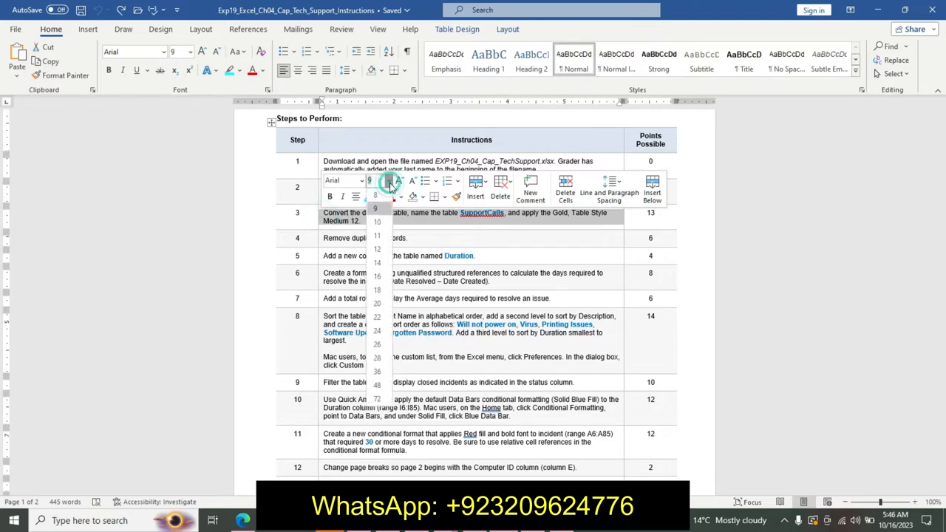
pyautogui.click(377, 277)
pyautogui.click(330, 195)
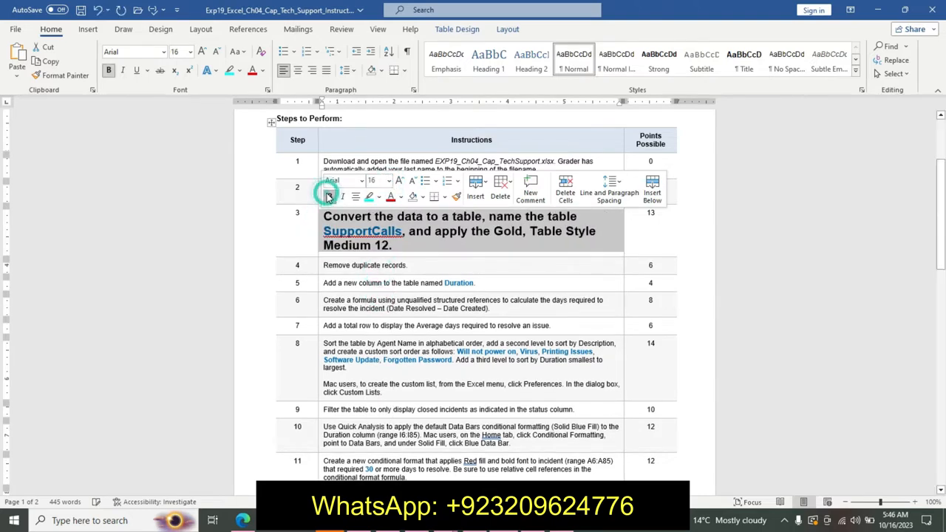
pyautogui.click(368, 197)
pyautogui.click(397, 251)
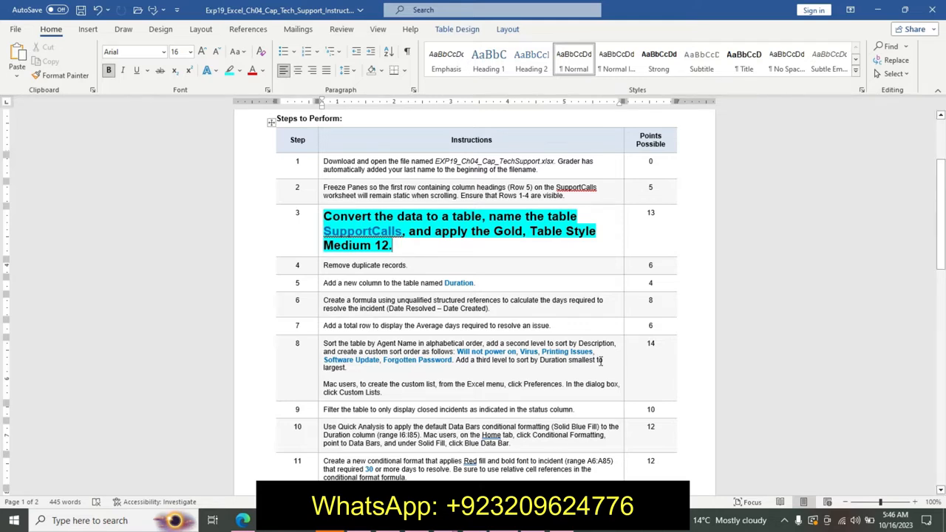
pyautogui.moveTo(323, 221); pyautogui.dragTo(482, 221)
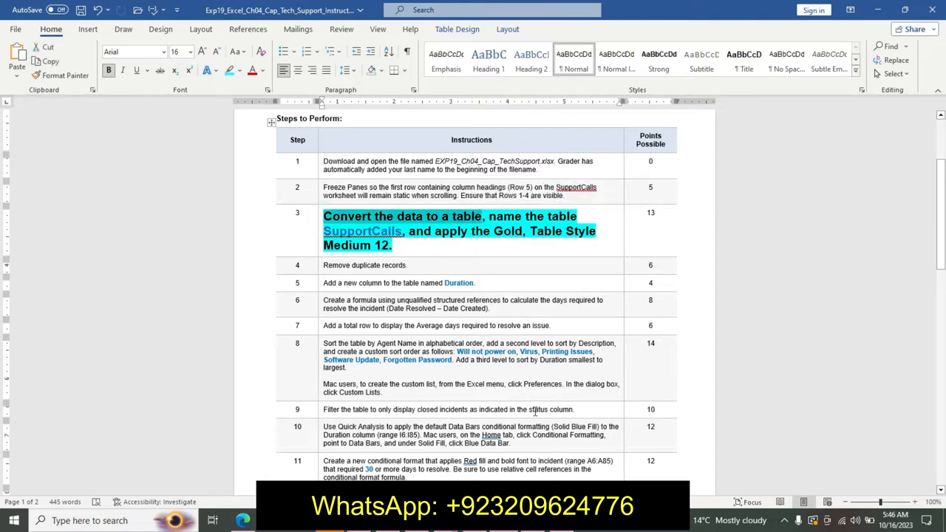
# - Switch to Excel and convert the support call data in A5:H91 to a table with headers
pyautogui.hotkey('alt', 'Tab')
pyautogui.click(361, 285)
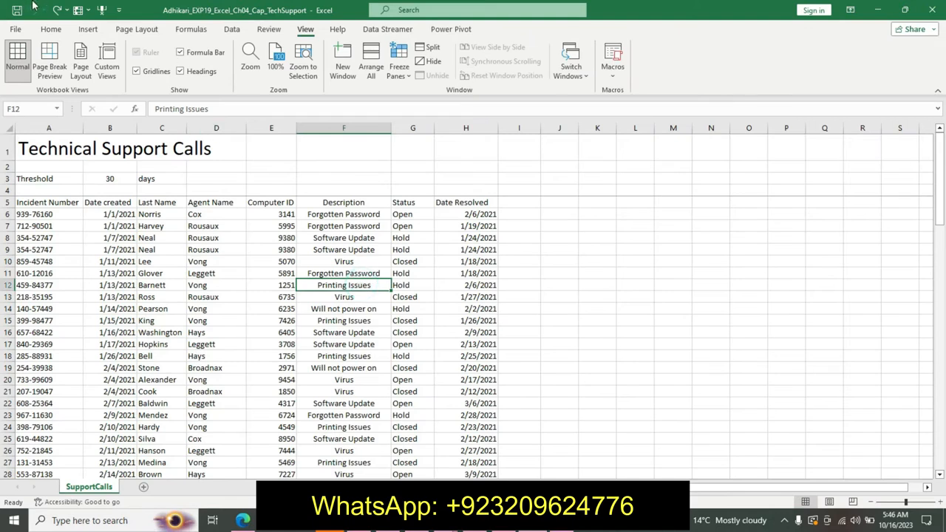
pyautogui.click(51, 30)
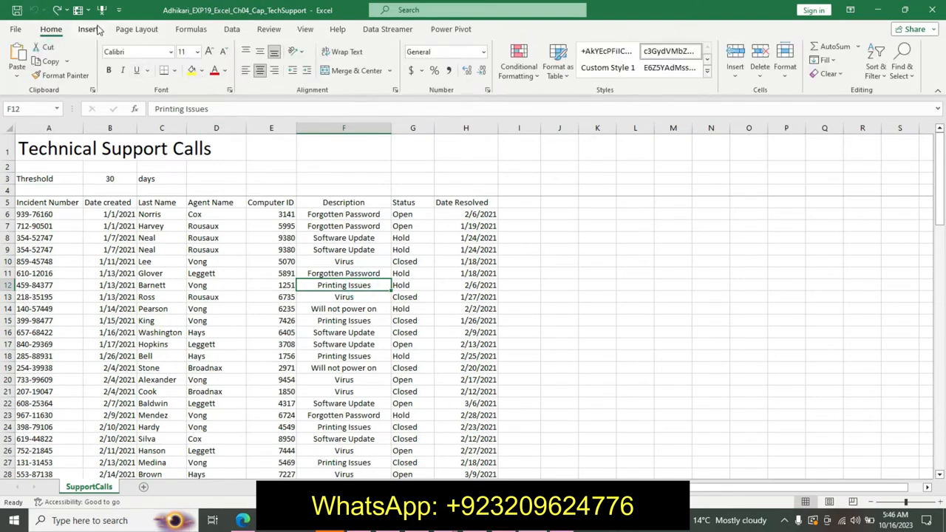
pyautogui.click(88, 30)
pyautogui.click(102, 59)
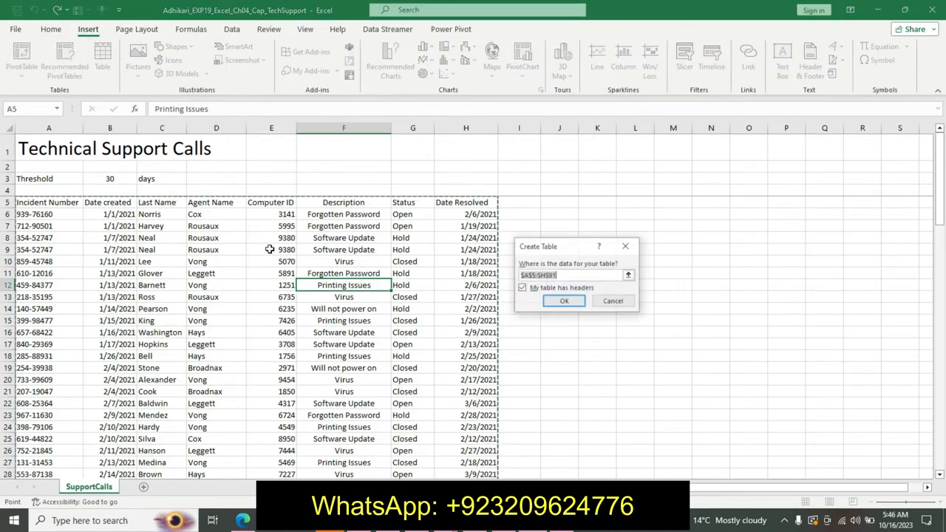
pyautogui.click(562, 301)
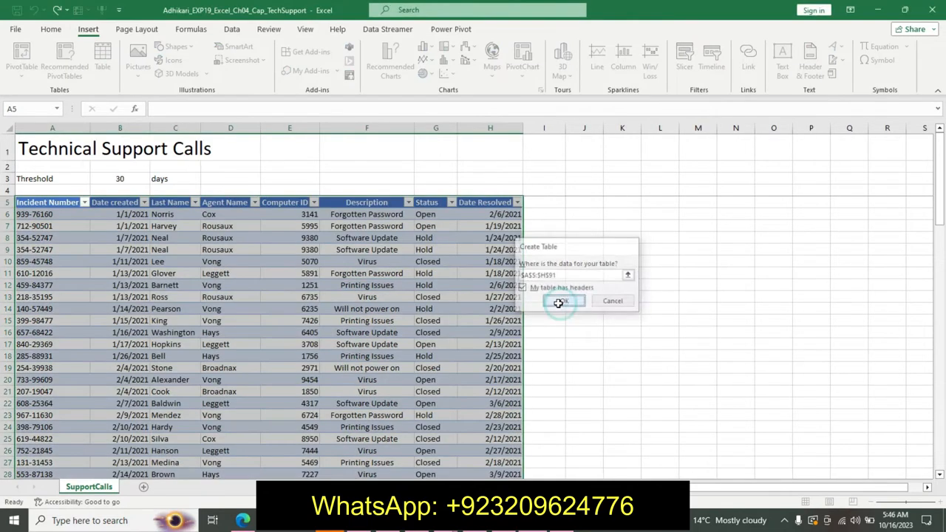
# - Copy SupportCalls from instruction 3 in Word, name the Excel table with it, and apply Gold, Table Style Medium 12
pyautogui.click(521, 530)
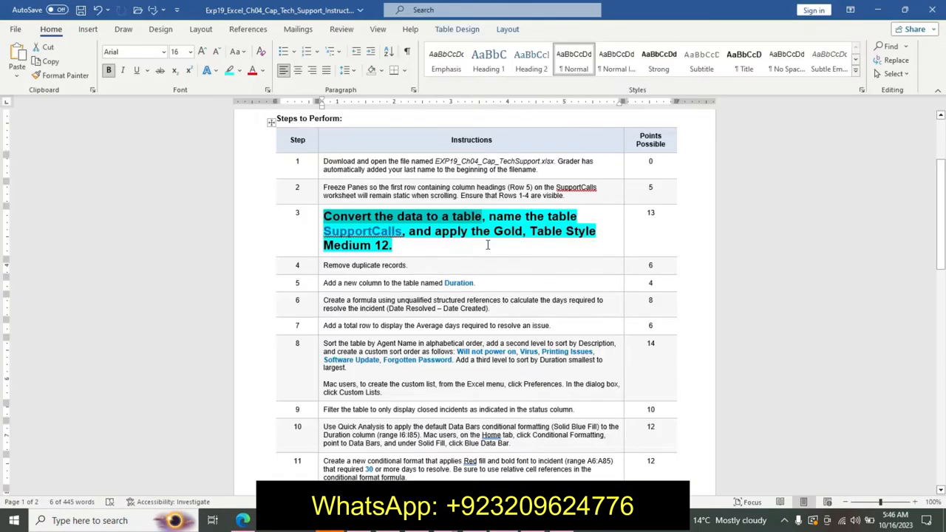
pyautogui.moveTo(323, 231); pyautogui.dragTo(403, 231)
pyautogui.hotkey('ctrl', 'c')
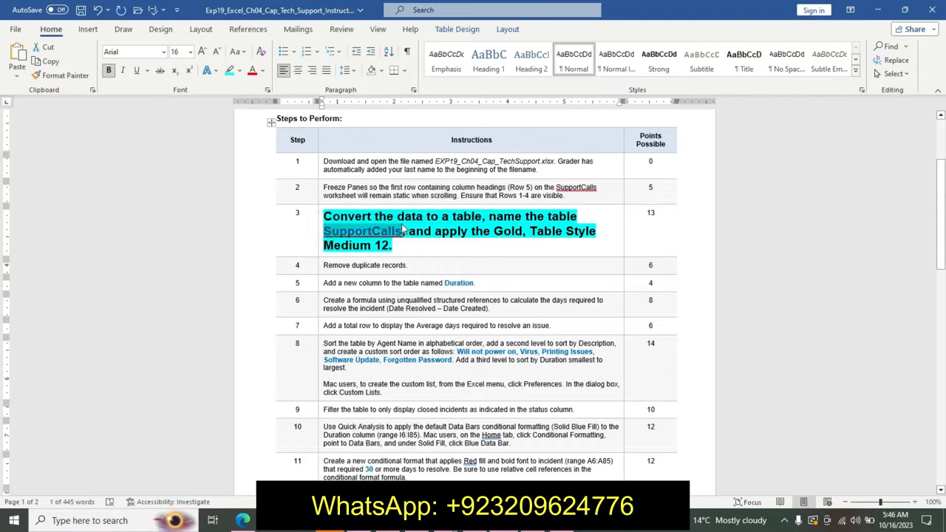
pyautogui.hotkey('alt', 'Tab')
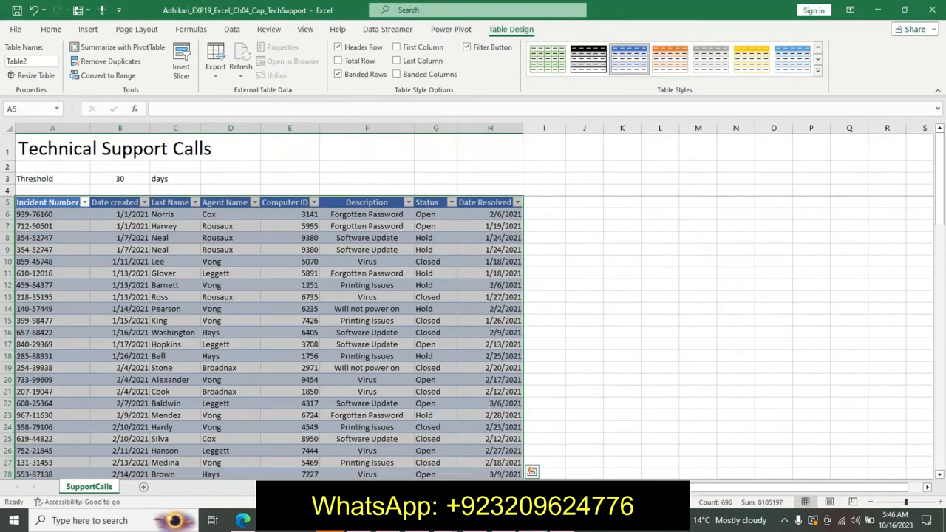
pyautogui.click(35, 62)
pyautogui.hotkey('ctrl', 'v')
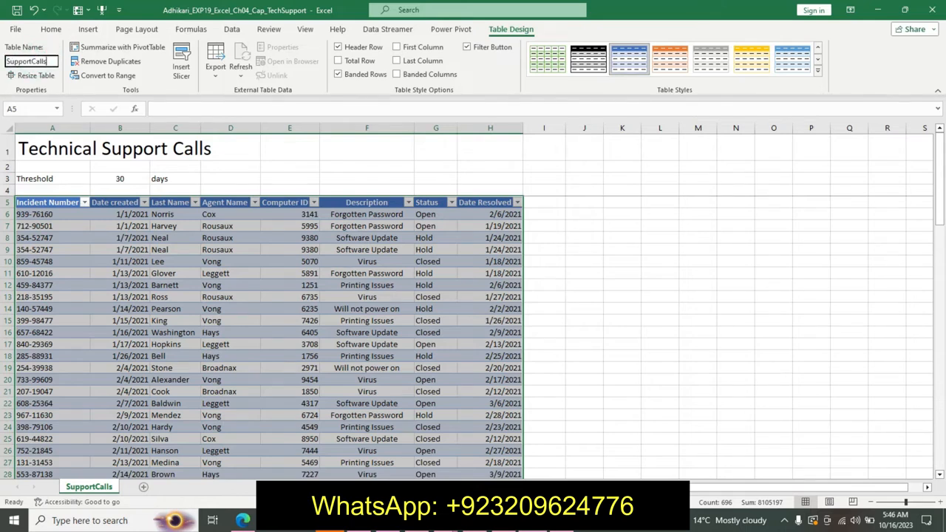
pyautogui.press('Return')
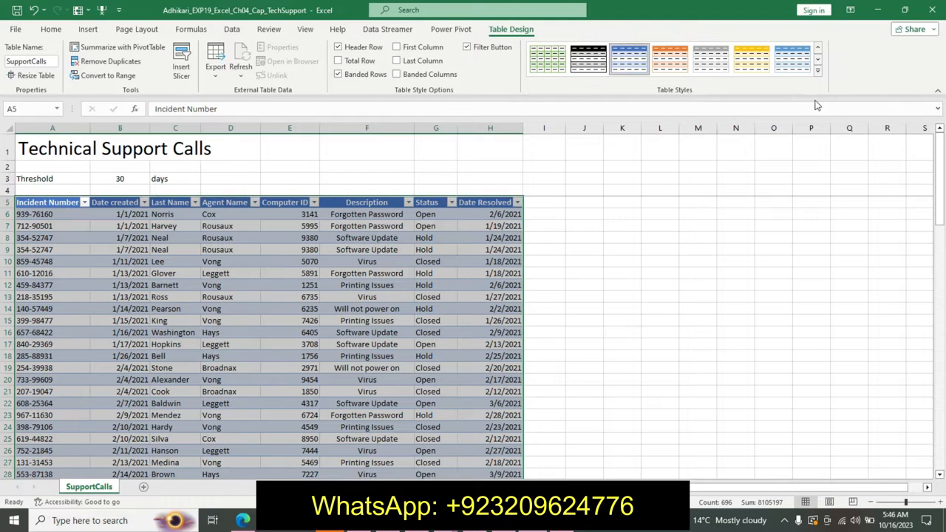
pyautogui.click(819, 74)
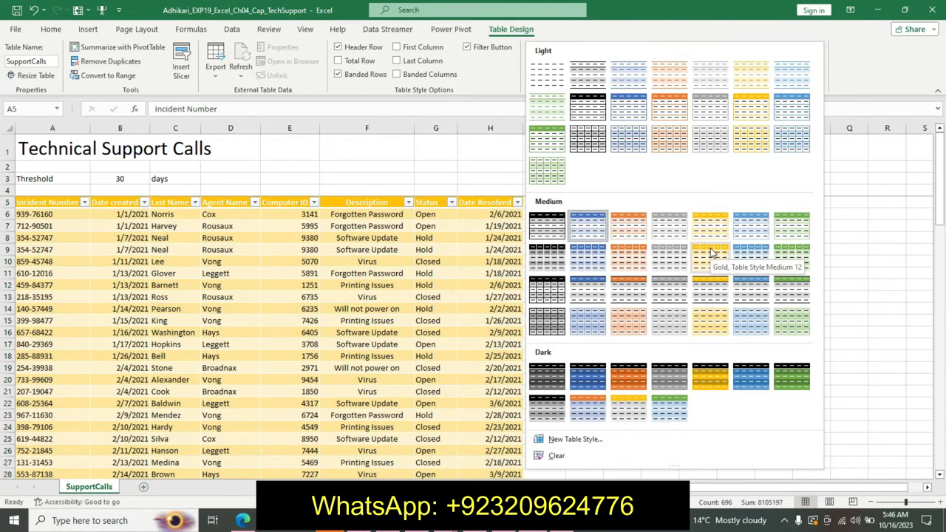
pyautogui.click(712, 252)
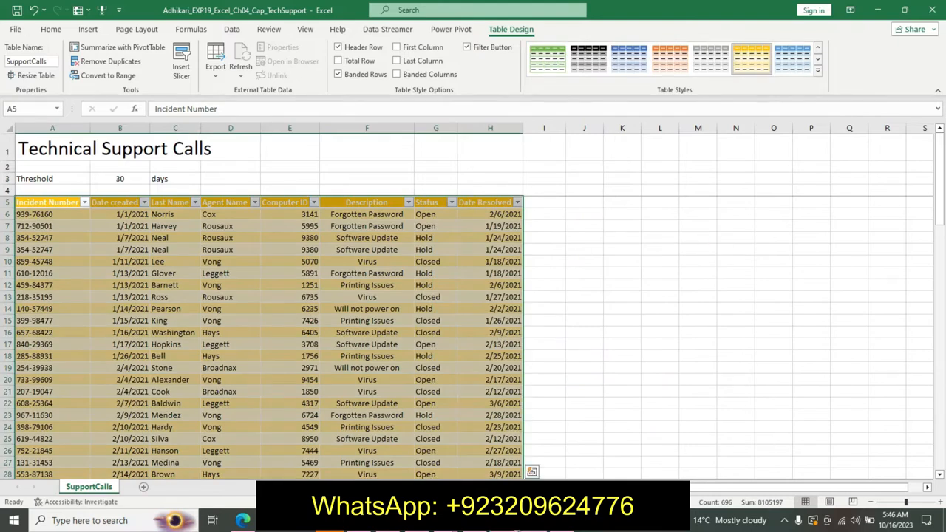
# - Switch to Word and undo the size, bold and highlight formatting of instruction 3
pyautogui.hotkey('alt', 'Tab')
pyautogui.hotkey('ctrl', 'z')
pyautogui.hotkey('ctrl', 'z')
pyautogui.hotkey('ctrl', 'z')
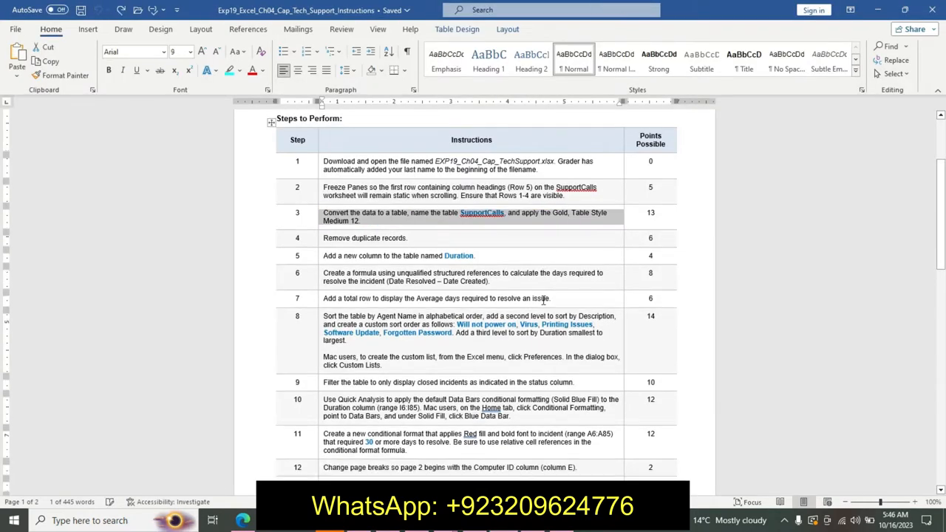
# - Format instruction 4, about removing duplicate records, as 14 pt bold with turquoise highlighting
pyautogui.click(321, 242)
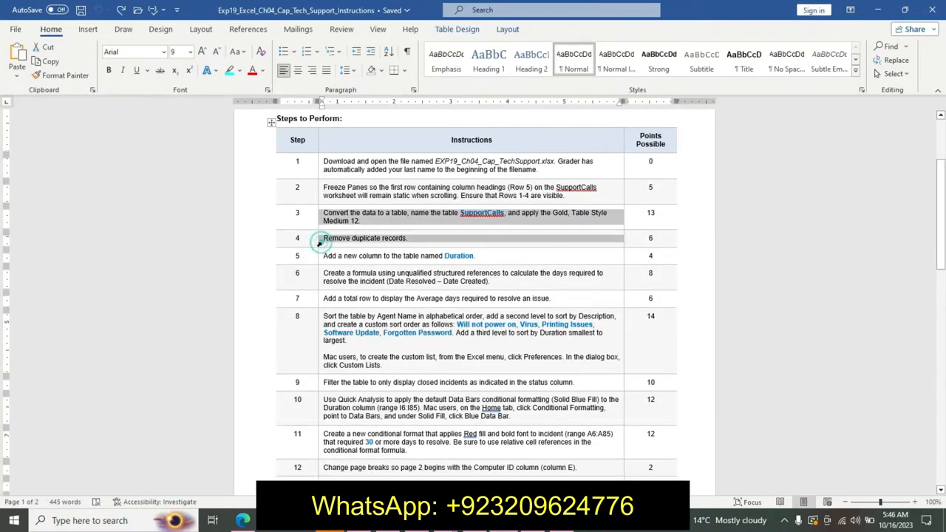
pyautogui.click(390, 209)
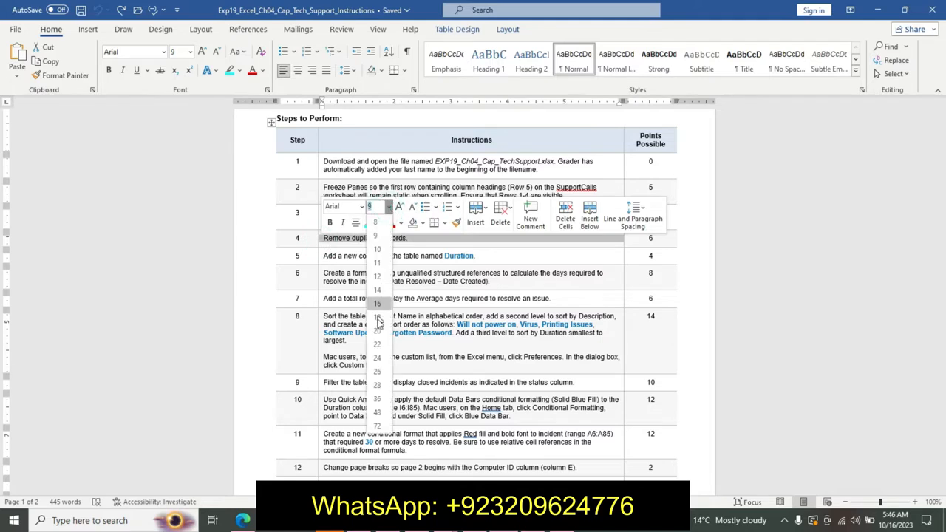
pyautogui.click(378, 290)
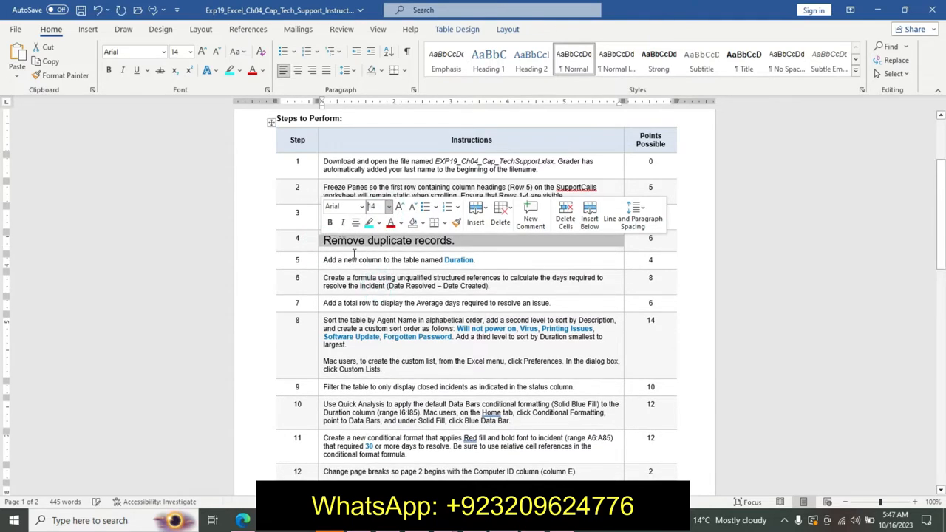
pyautogui.click(329, 223)
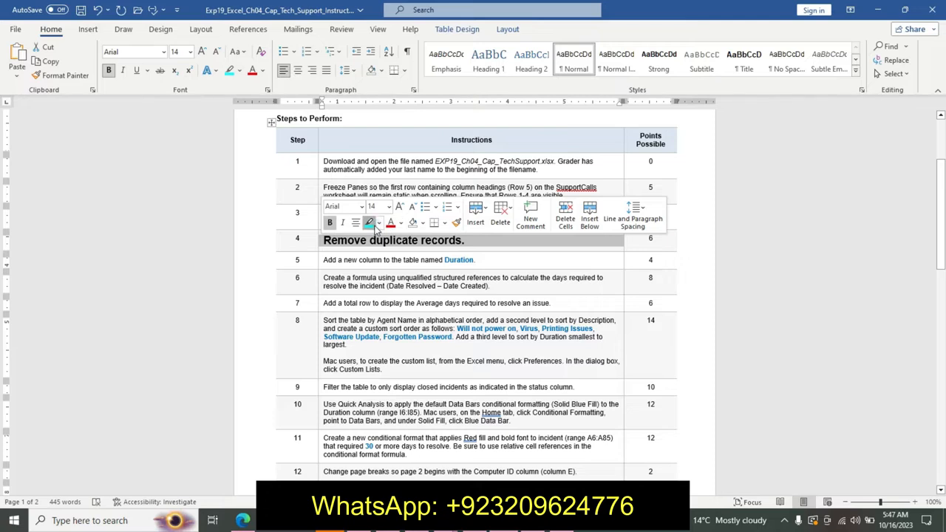
pyautogui.click(368, 222)
pyautogui.click(440, 243)
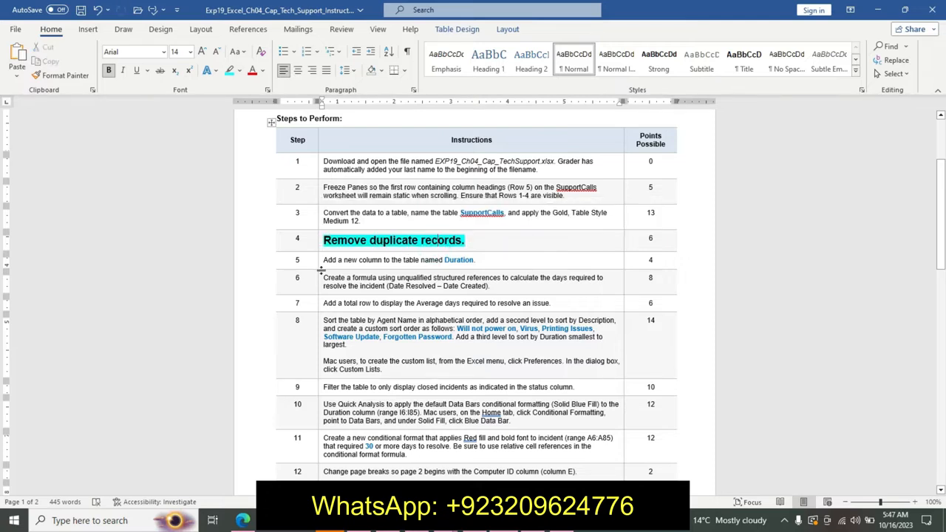
pyautogui.click(453, 262)
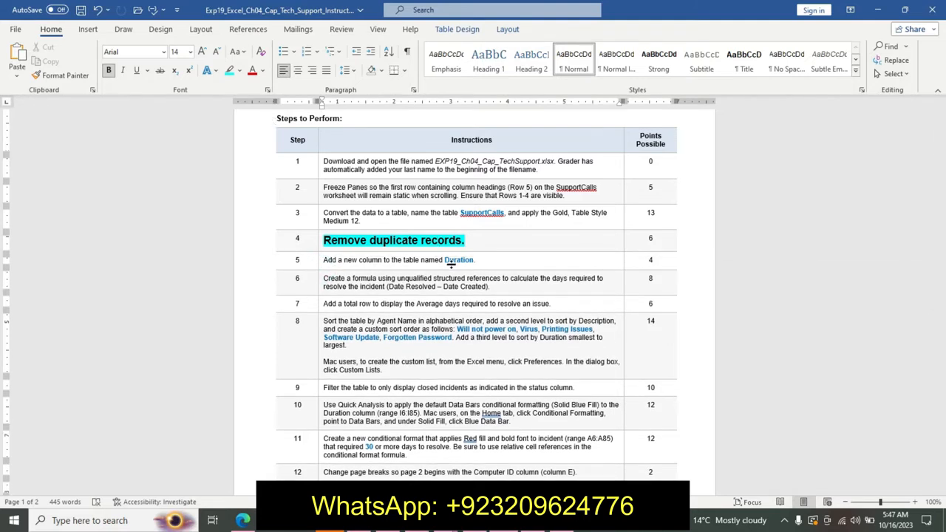
# - Switch to Excel and remove duplicate records from the SupportCalls table, comparing all columns
pyautogui.hotkey('alt', 'Tab')
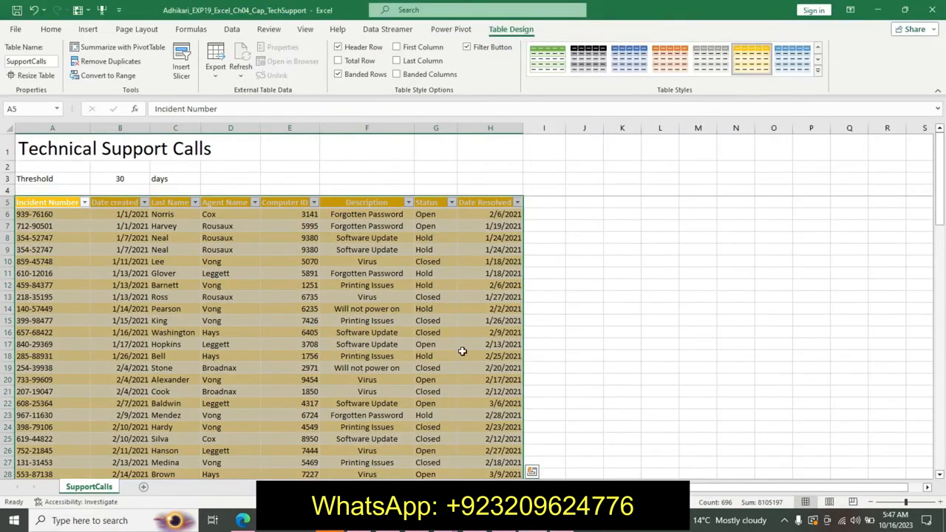
pyautogui.click(104, 61)
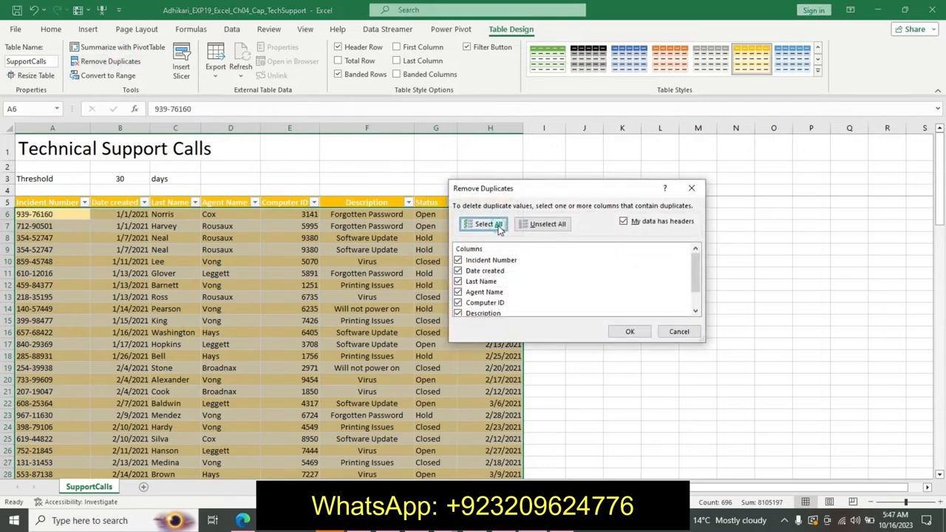
pyautogui.click(630, 332)
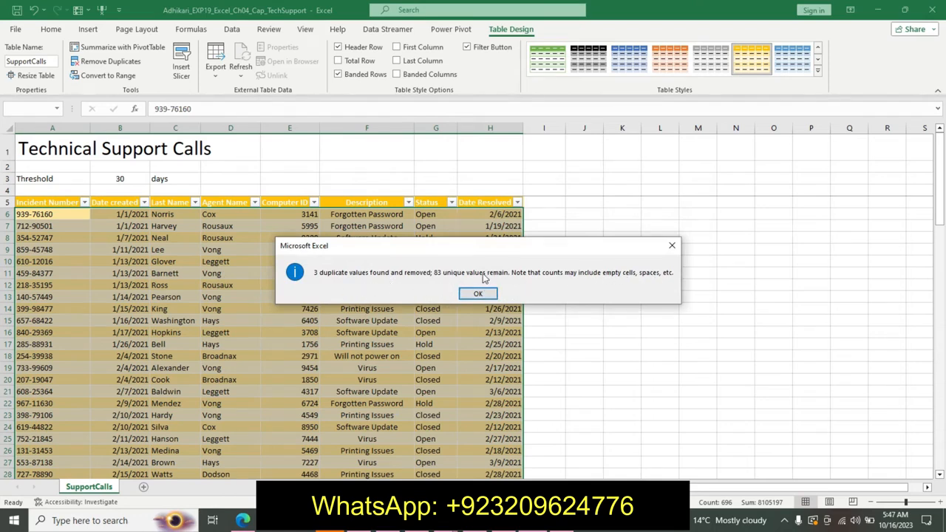
pyautogui.click(478, 293)
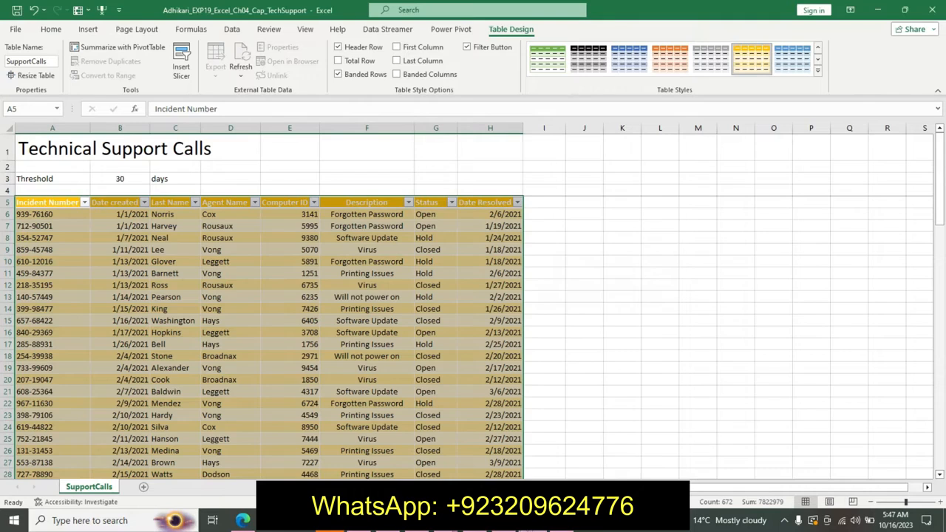
# - Switch to Word, undo the formatting of instruction 4, and make instruction 5 18 pt bold with turquoise highlighting
pyautogui.click(499, 521)
pyautogui.hotkey('ctrl', 'z')
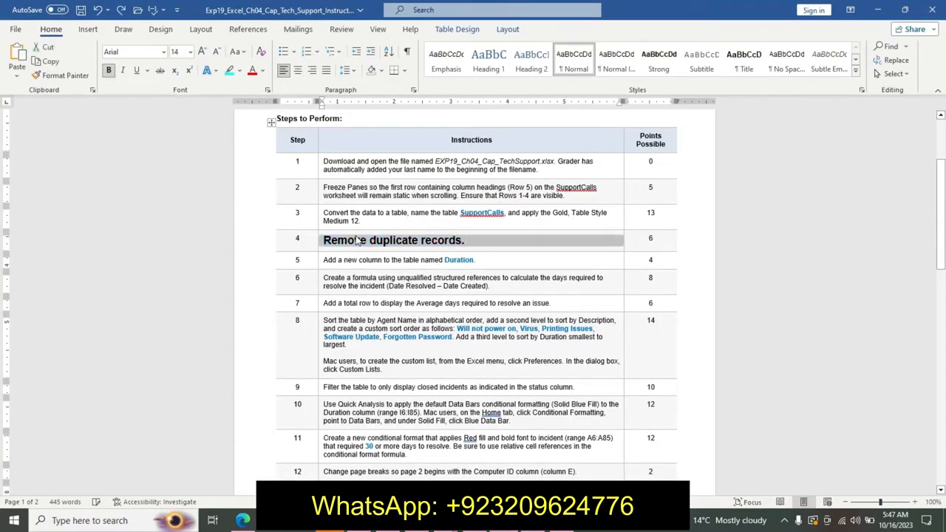
pyautogui.click(319, 257)
pyautogui.click(390, 221)
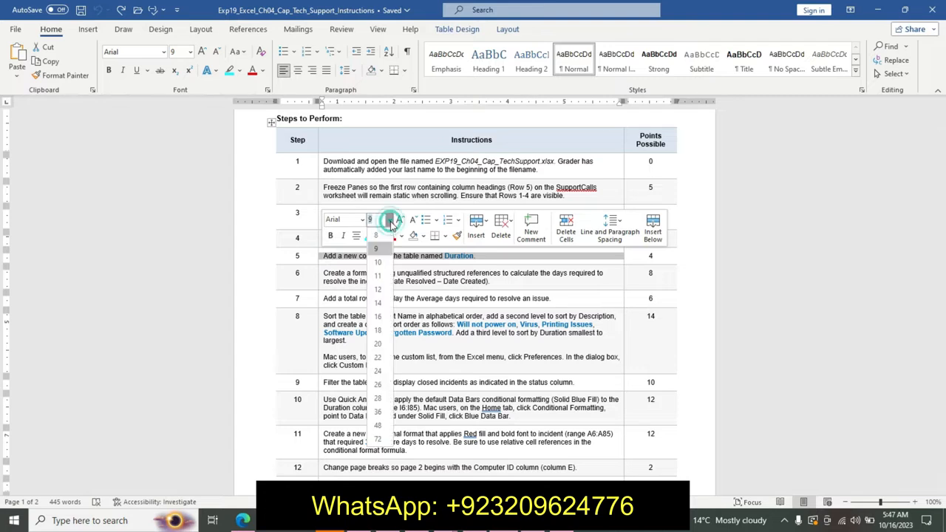
pyautogui.click(379, 334)
pyautogui.click(331, 236)
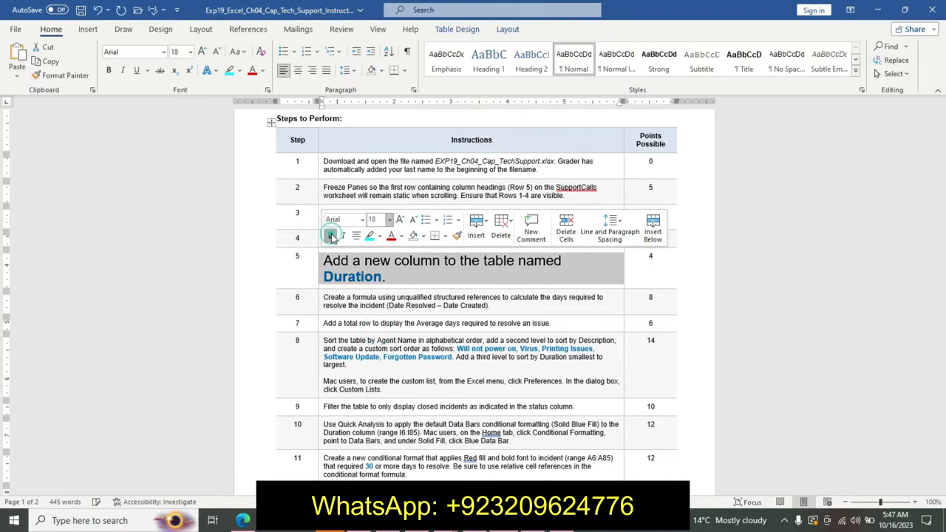
pyautogui.click(371, 237)
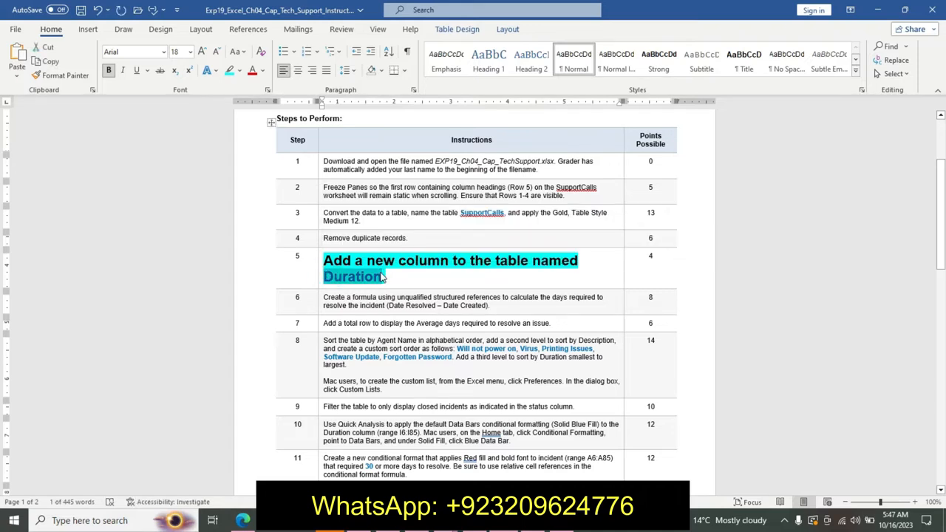
pyautogui.click(414, 275)
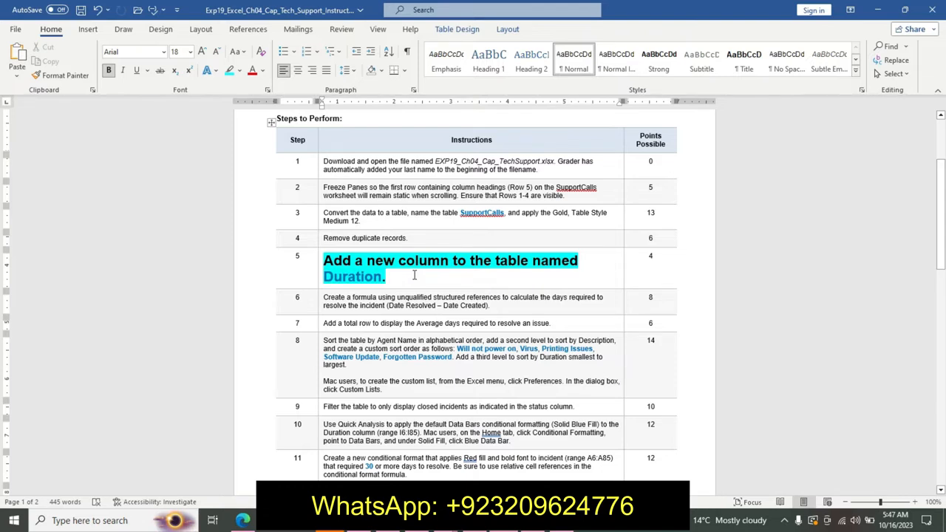
# - Switch to Excel and add a Duration column to the table by entering the heading in cell I5
pyautogui.hotkey('alt', 'Tab')
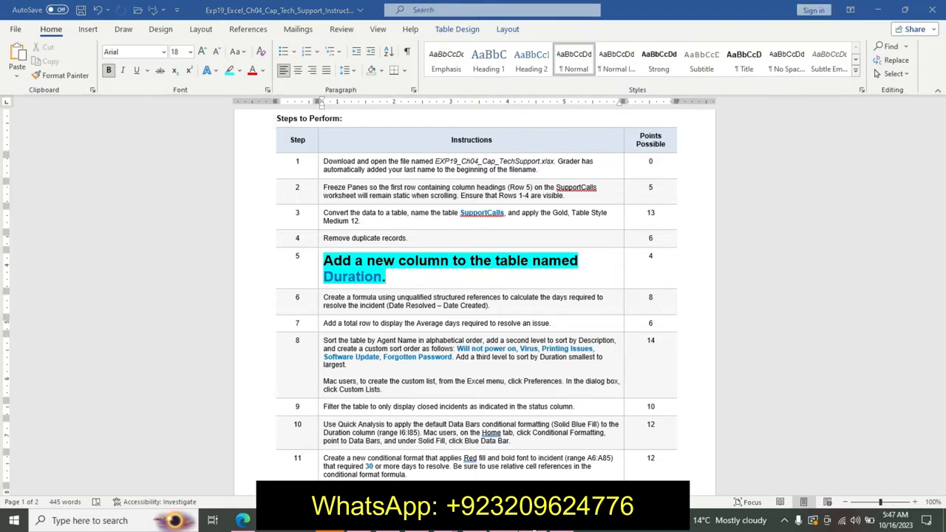
pyautogui.click(539, 205)
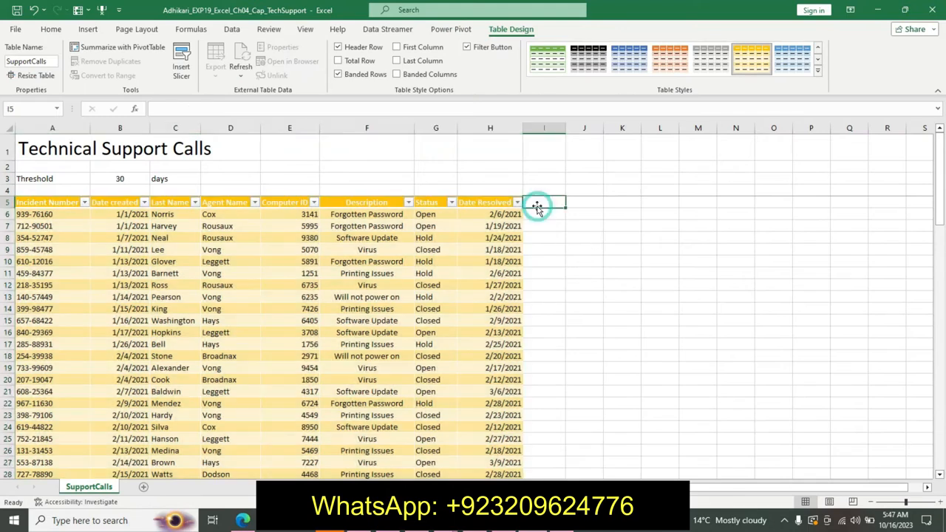
pyautogui.click(451, 104)
pyautogui.write('Duration')
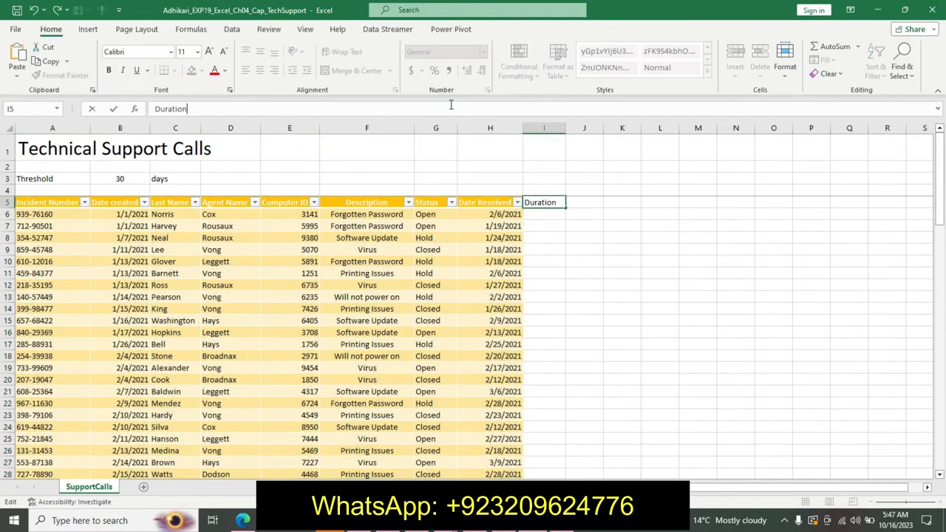
pyautogui.press('Return')
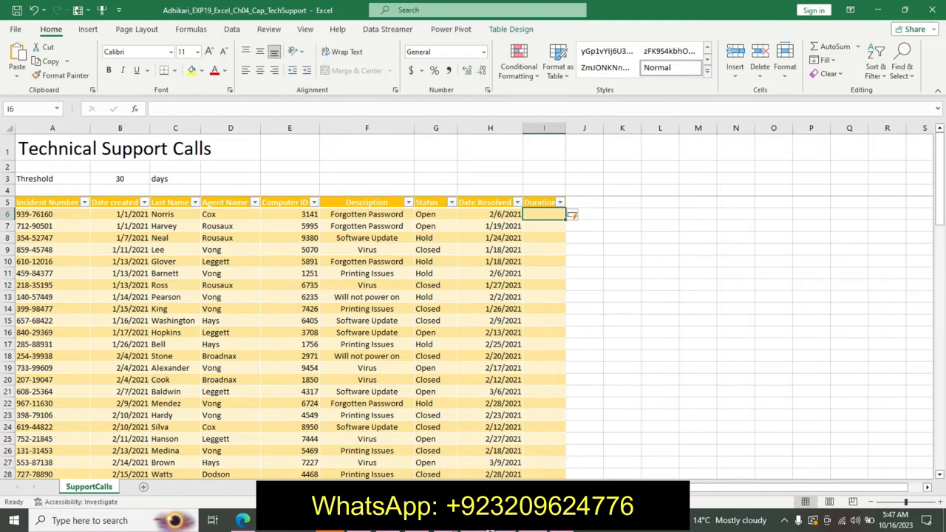
# - Switch to Word and undo the size, bold and highlight formatting of instruction 5
pyautogui.hotkey('alt', 'Tab')
pyautogui.hotkey('ctrl', 'z')
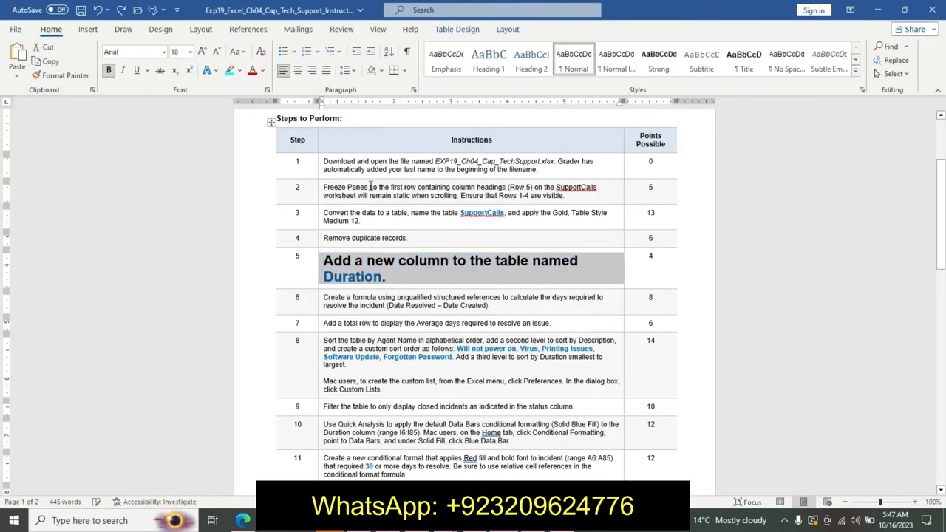
pyautogui.hotkey('ctrl', 'z')
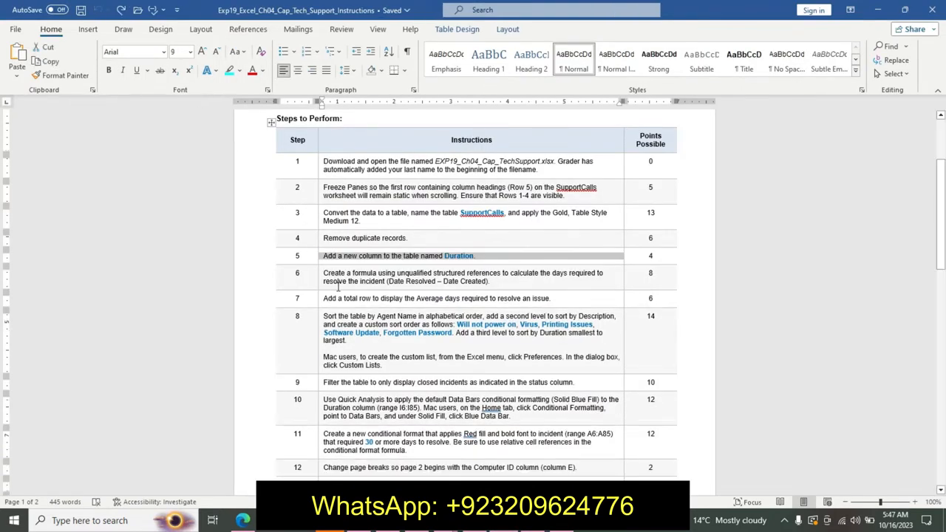
# - Make instruction 6 16 pt bold with turquoise highlighting, and select its date subtraction text
pyautogui.click(320, 278)
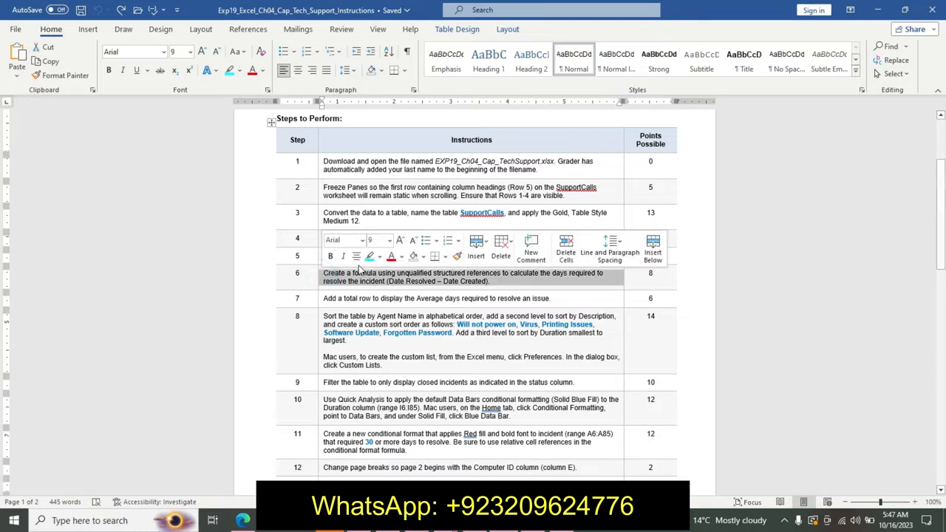
pyautogui.click(389, 240)
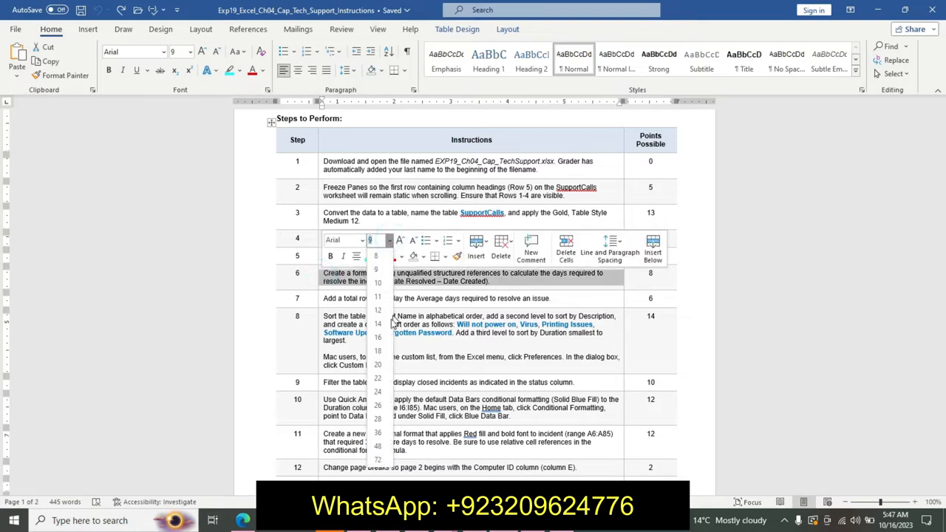
pyautogui.click(378, 337)
pyautogui.click(330, 256)
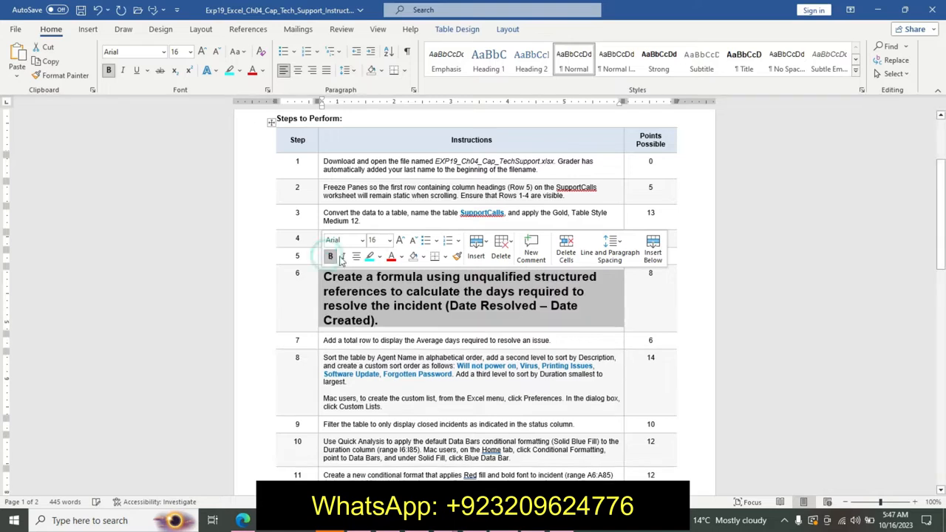
pyautogui.click(369, 256)
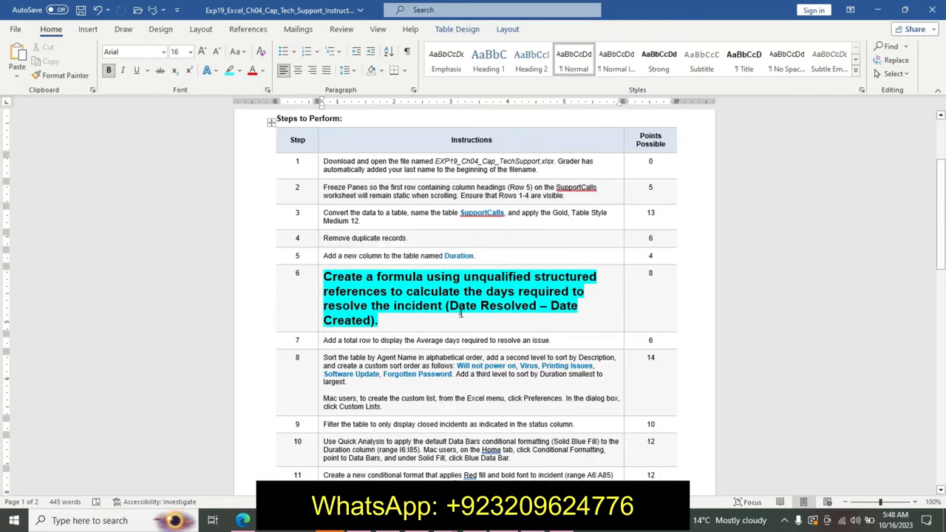
pyautogui.moveTo(445, 305); pyautogui.dragTo(492, 318)
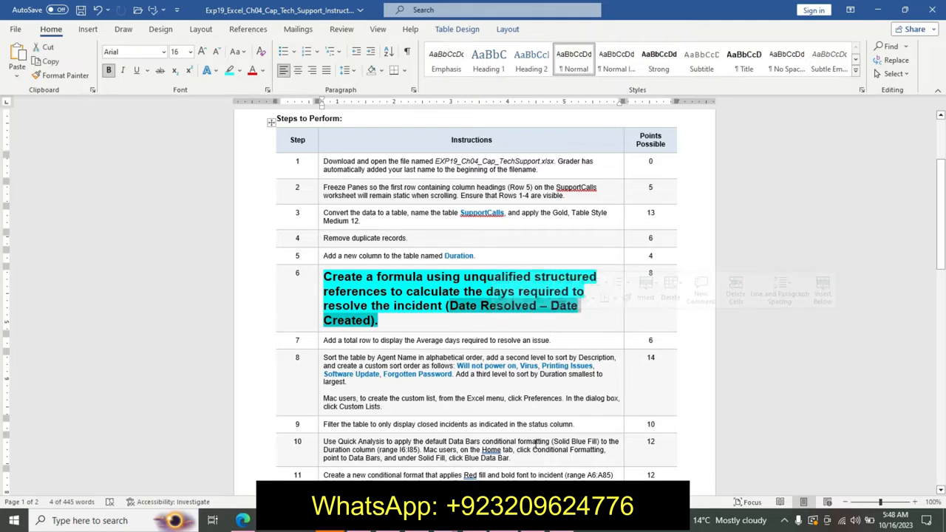
# - Switch to Excel and fill the Duration column with the formula =[@[Date Resolved]]-[@[Date created]]
pyautogui.hotkey('alt', 'Tab')
pyautogui.write('=')
pyautogui.click(499, 214)
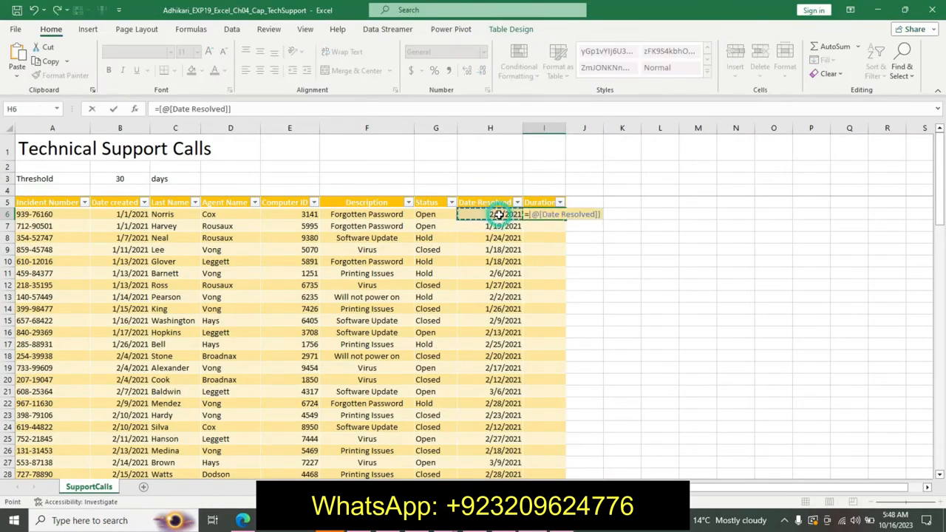
pyautogui.write('-')
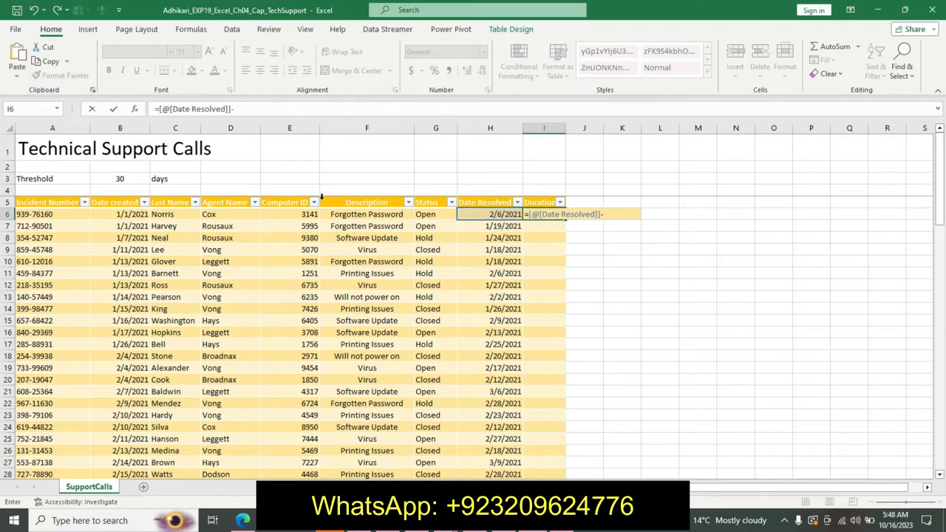
pyautogui.click(131, 214)
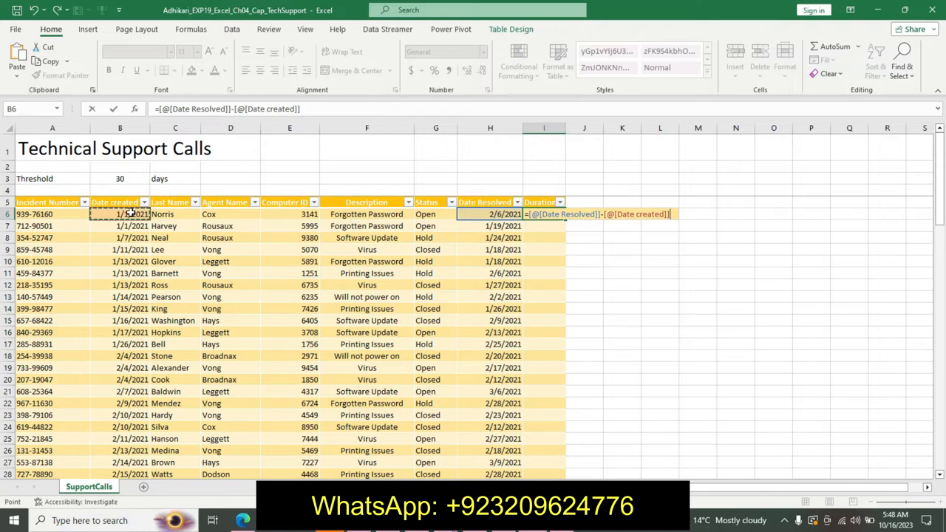
pyautogui.press('Return')
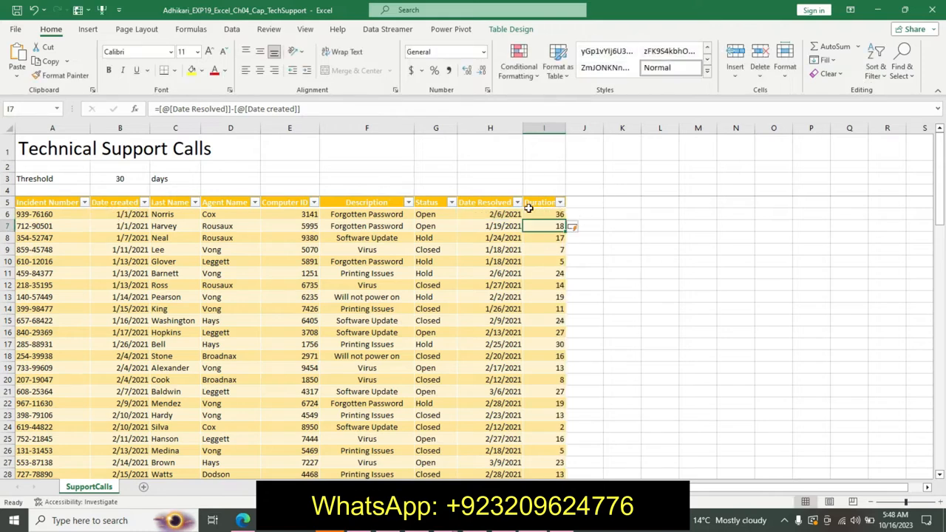
# - Switch to Word and undo the size, bold and highlight formatting of instruction 6
pyautogui.hotkey('alt', 'Tab')
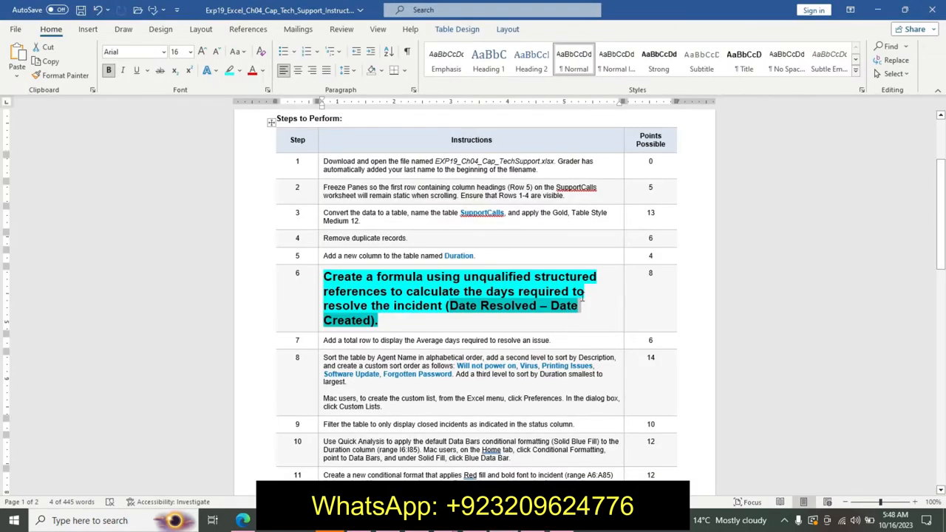
pyautogui.hotkey('ctrl', 'z')
pyautogui.hotkey('ctrl', 'z')
pyautogui.hotkey('ctrl', 'z')
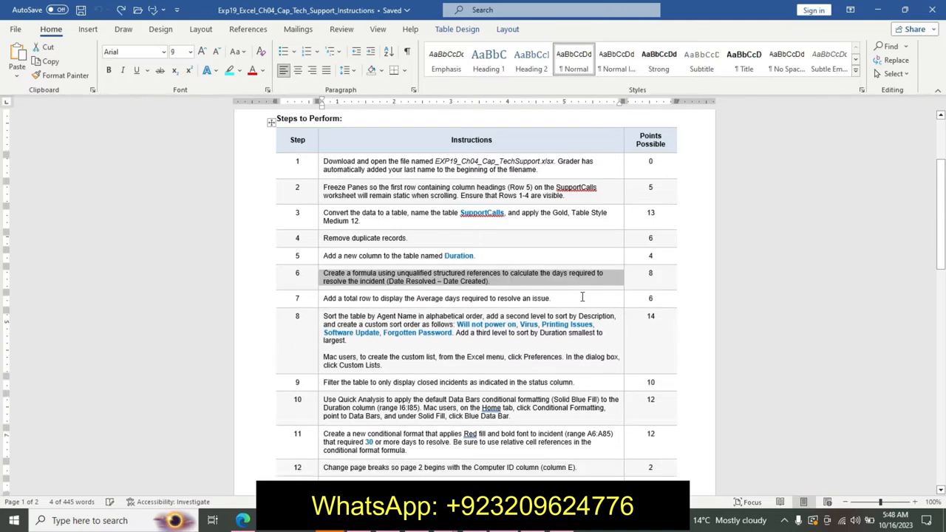
# - Make instruction 7 18 pt bold with turquoise highlighting
pyautogui.click(323, 296)
pyautogui.click(389, 263)
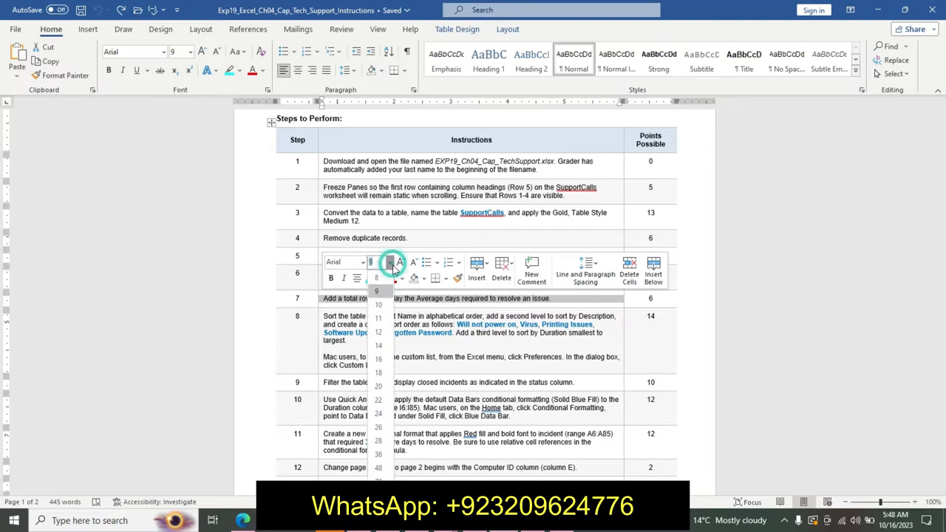
pyautogui.click(386, 374)
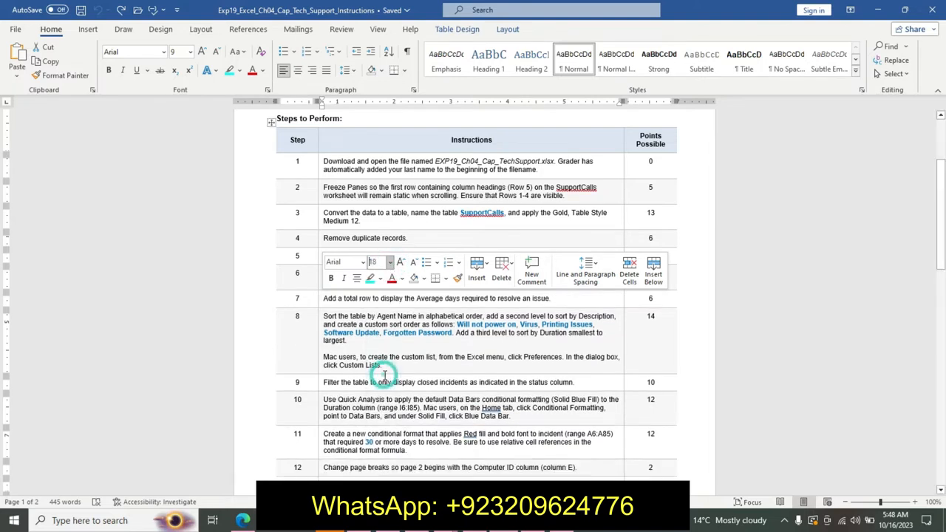
pyautogui.click(331, 278)
pyautogui.click(371, 278)
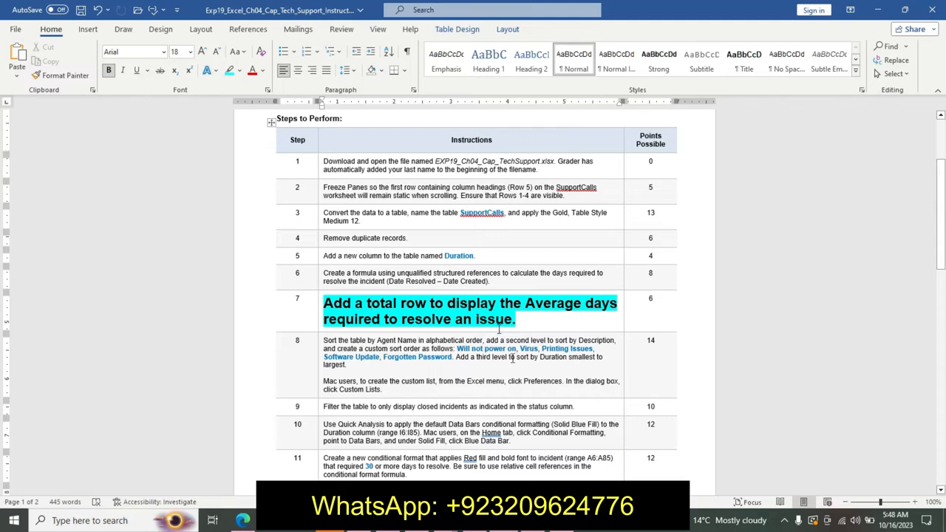
# - Switch to Excel, add a total row to the SupportCalls table and set its Duration cell to Average
pyautogui.hotkey('alt', 'Tab')
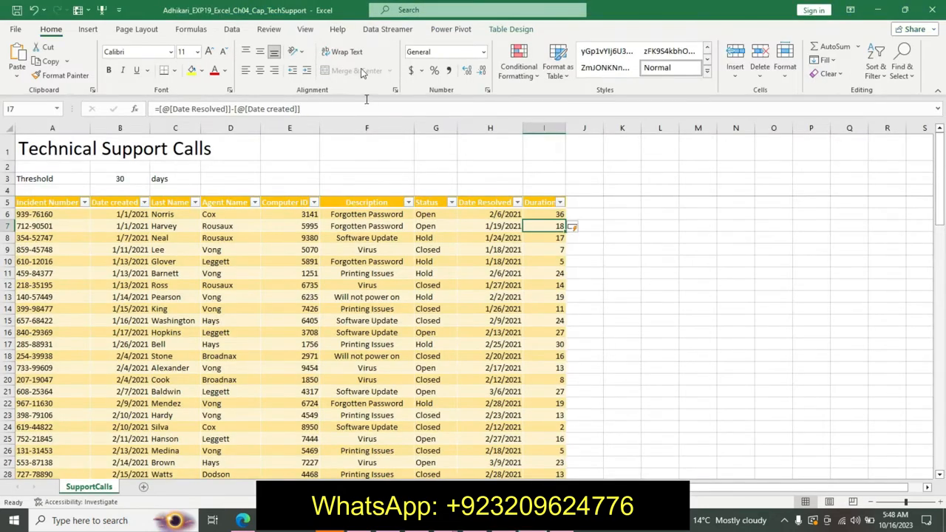
pyautogui.click(500, 29)
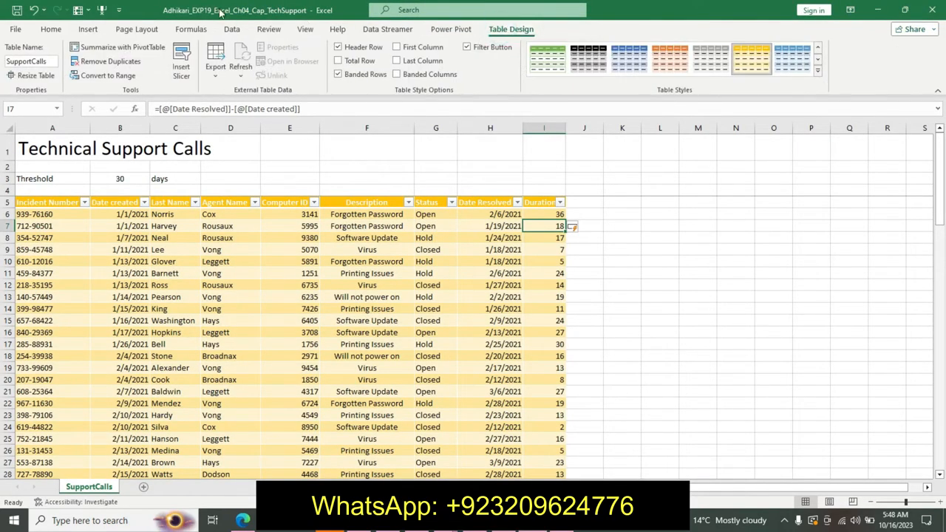
pyautogui.click(339, 61)
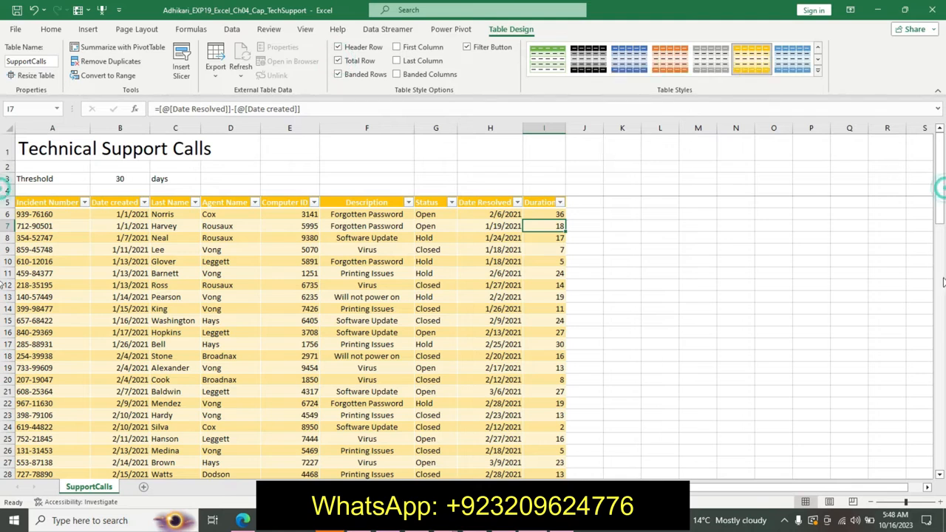
pyautogui.moveTo(941, 231); pyautogui.dragTo(940, 444)
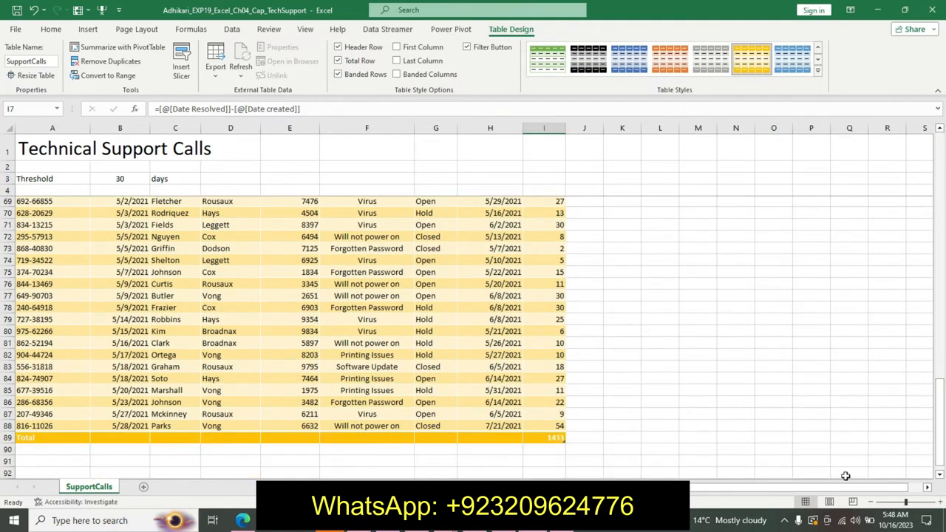
pyautogui.click(553, 437)
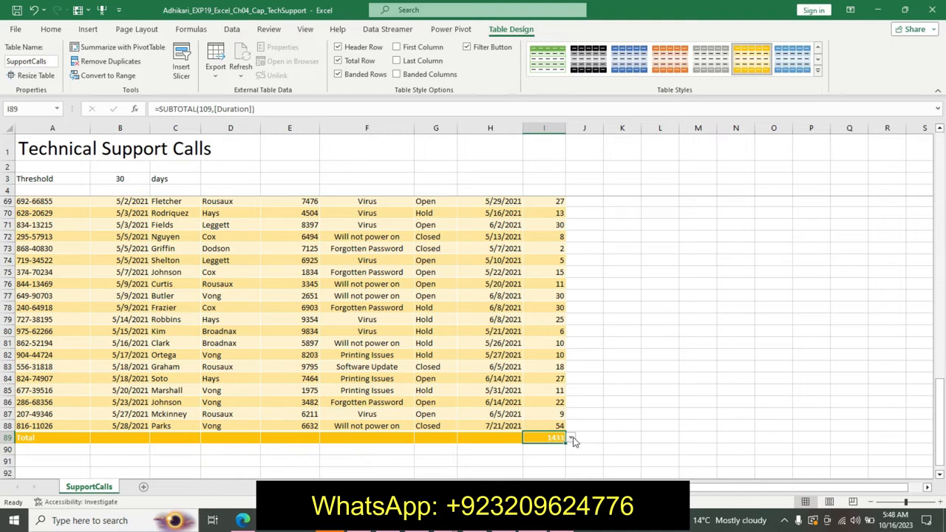
pyautogui.click(574, 438)
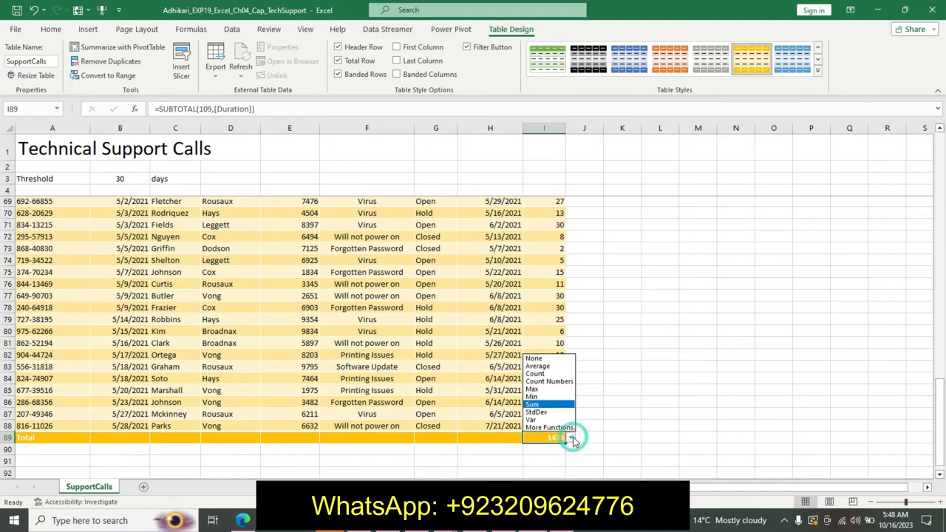
pyautogui.click(551, 368)
# - Switch to Word and undo the size, bold and highlight formatting of instruction 7
pyautogui.hotkey('alt', 'Tab')
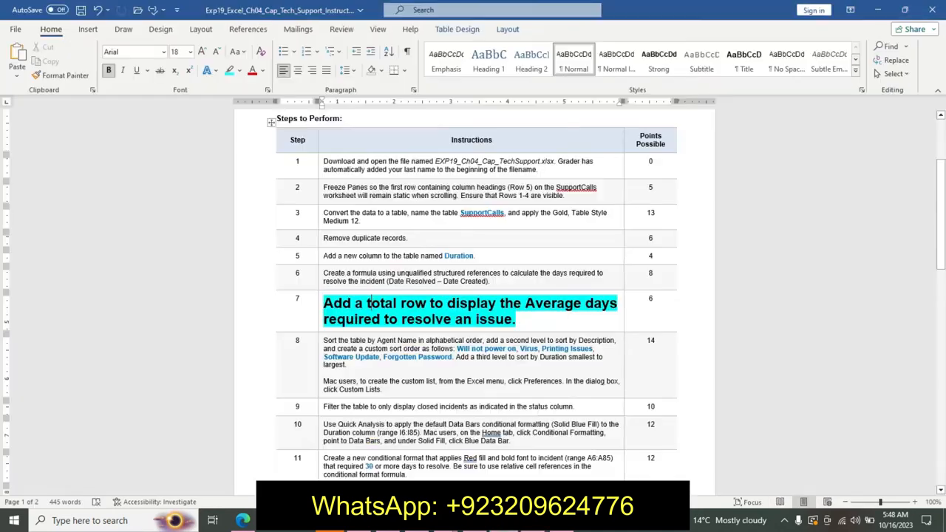
pyautogui.hotkey('ctrl', 'z')
pyautogui.hotkey('ctrl', 'z')
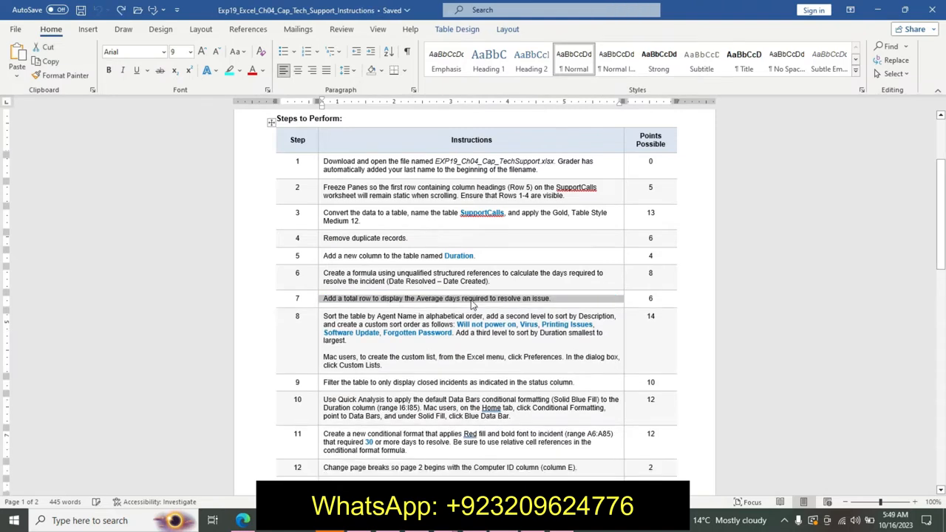
# - Make the first paragraph of instruction 8 12 pt bold with turquoise highlighting
pyautogui.moveTo(323, 316); pyautogui.dragTo(361, 342)
pyautogui.click(428, 306)
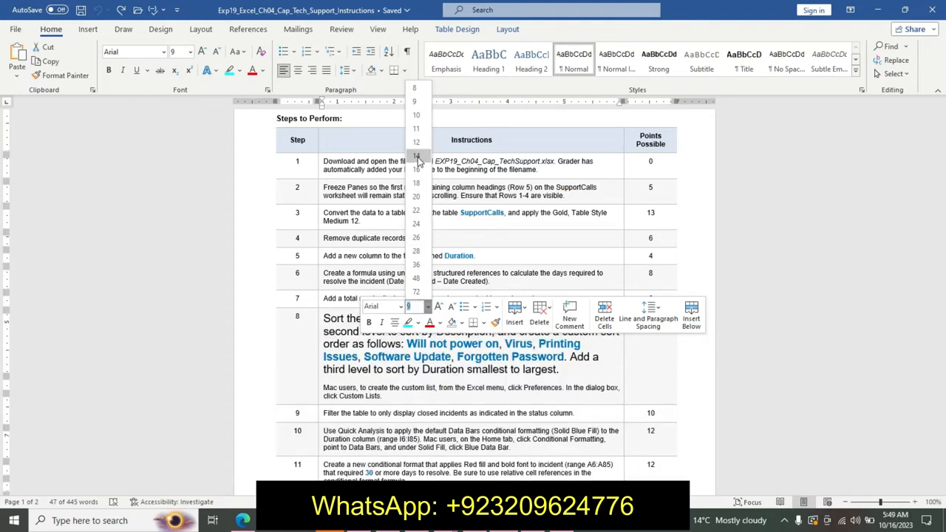
pyautogui.click(416, 142)
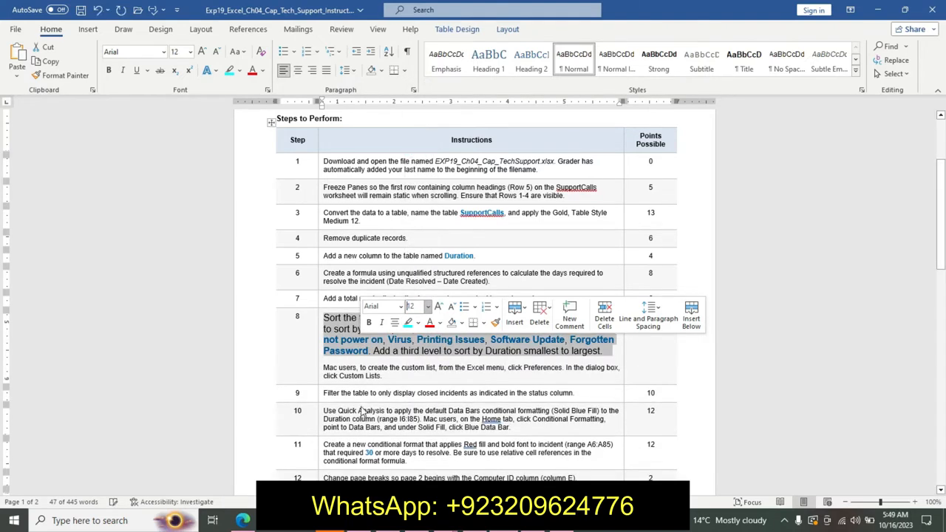
pyautogui.click(408, 322)
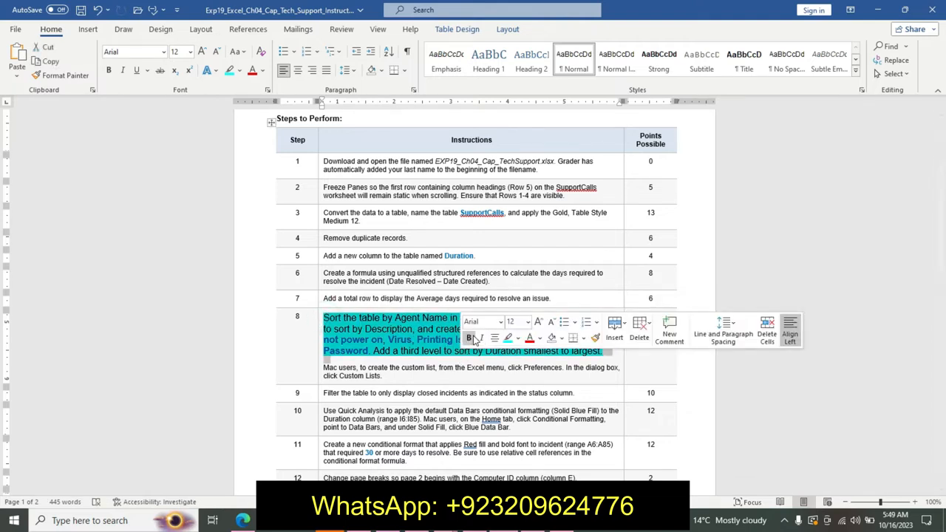
pyautogui.click(468, 337)
# - Highlight the Mac users note in instruction 8 in yellow
pyautogui.moveTo(326, 379); pyautogui.dragTo(380, 387)
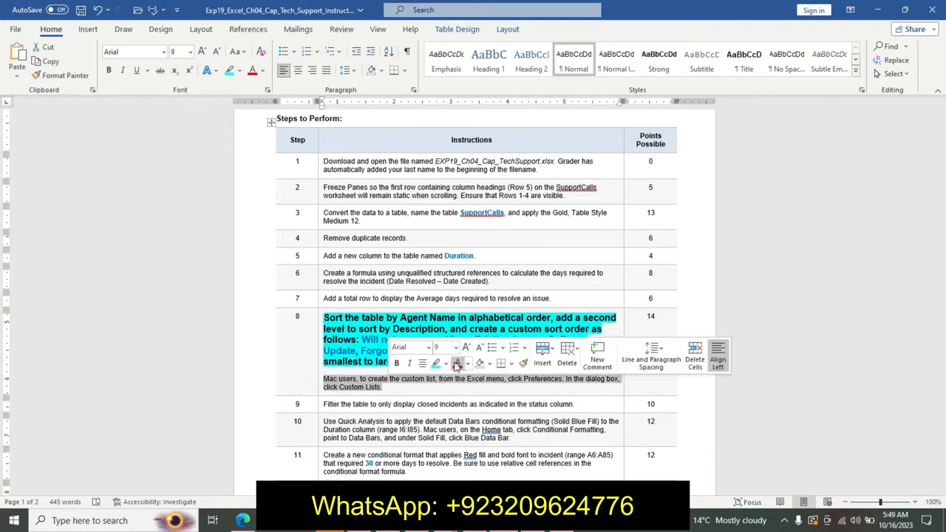
pyautogui.click(446, 363)
pyautogui.click(440, 380)
pyautogui.click(367, 379)
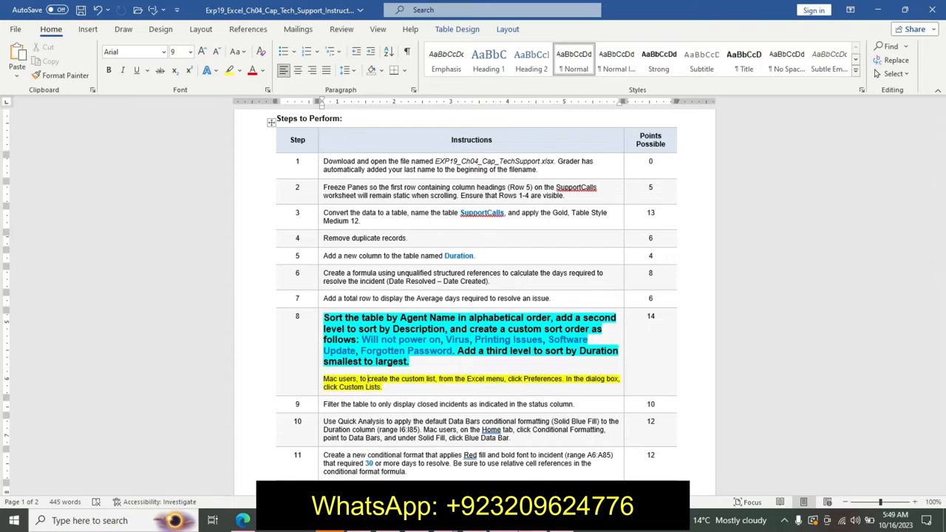
# - Switch to Excel and start a custom sort of the table by Agent Name, A to Z, adding an empty second level
pyautogui.rightClick(531, 522)
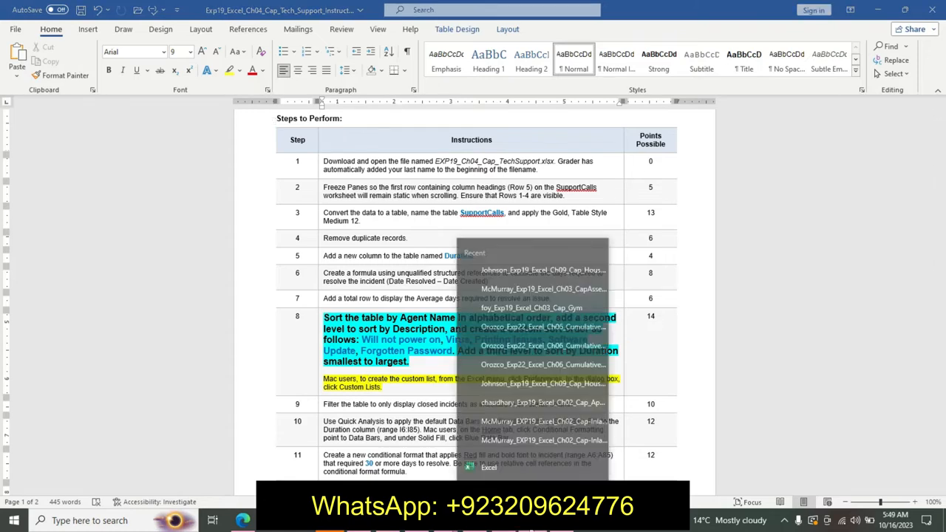
pyautogui.click(530, 522)
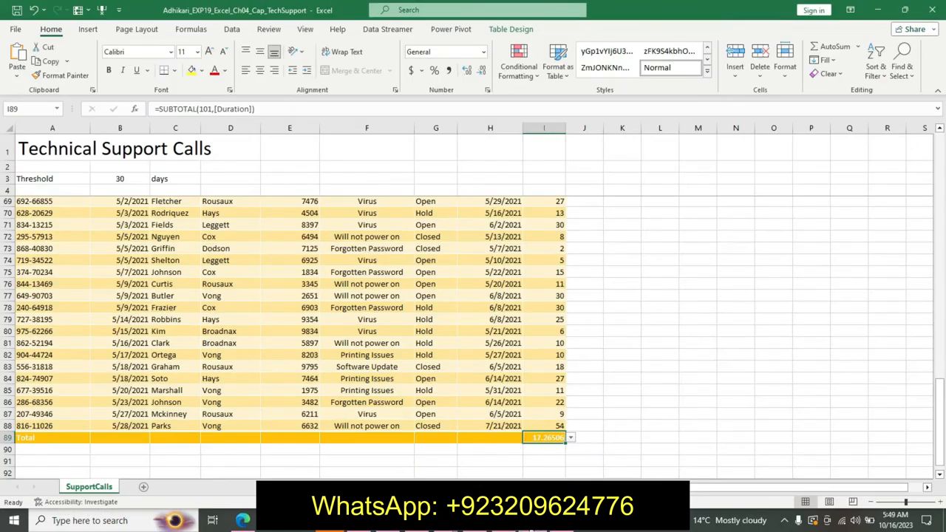
pyautogui.click(430, 306)
pyautogui.moveTo(941, 439); pyautogui.dragTo(940, 185)
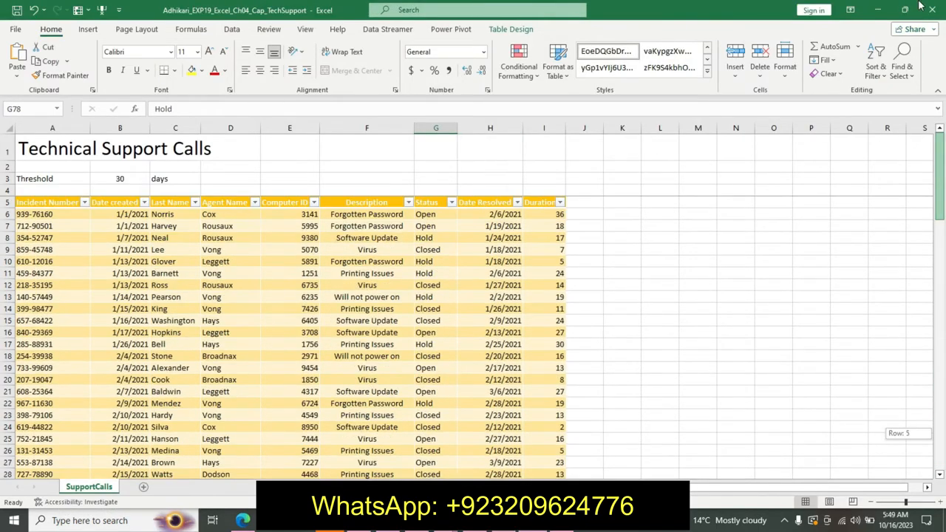
pyautogui.click(876, 68)
pyautogui.click(907, 126)
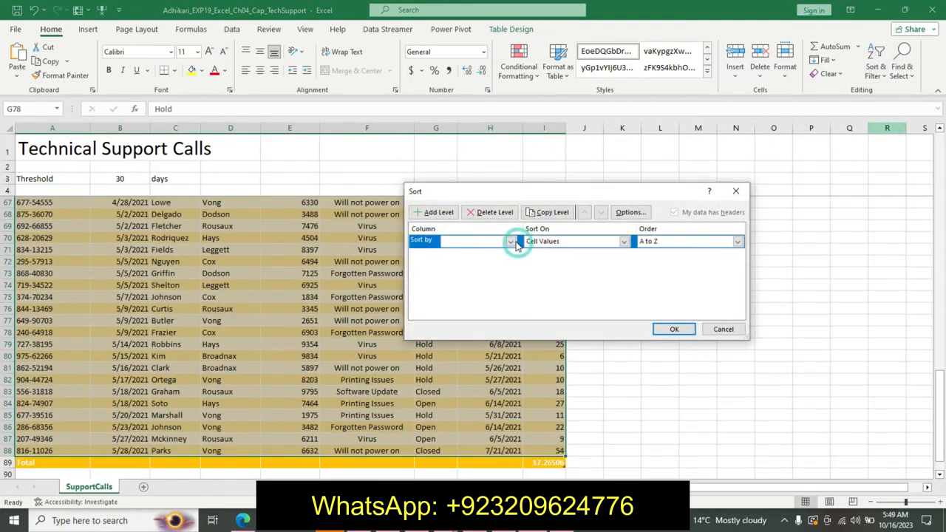
pyautogui.click(510, 241)
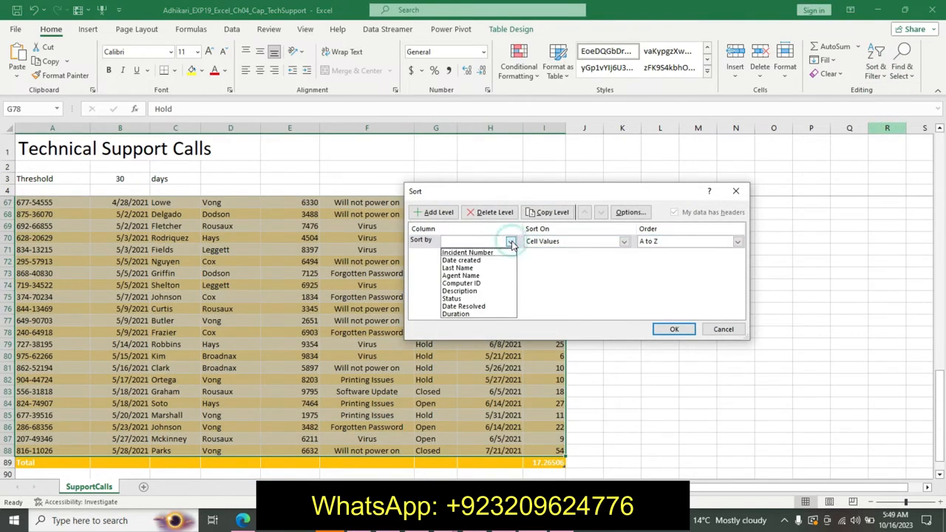
pyautogui.click(469, 275)
pyautogui.click(434, 212)
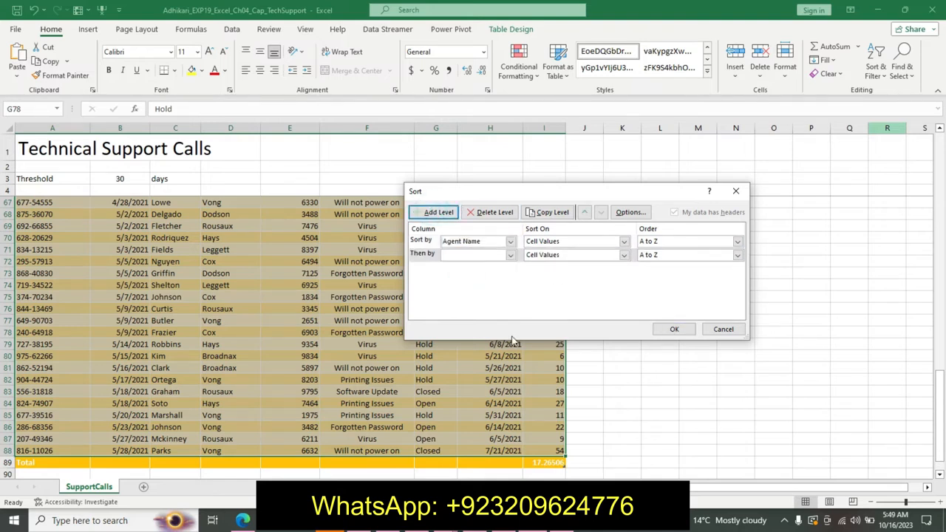
# - Check instruction 8 in Word, return to Excel and set the second sort level to Description
pyautogui.hotkey('alt', 'Tab')
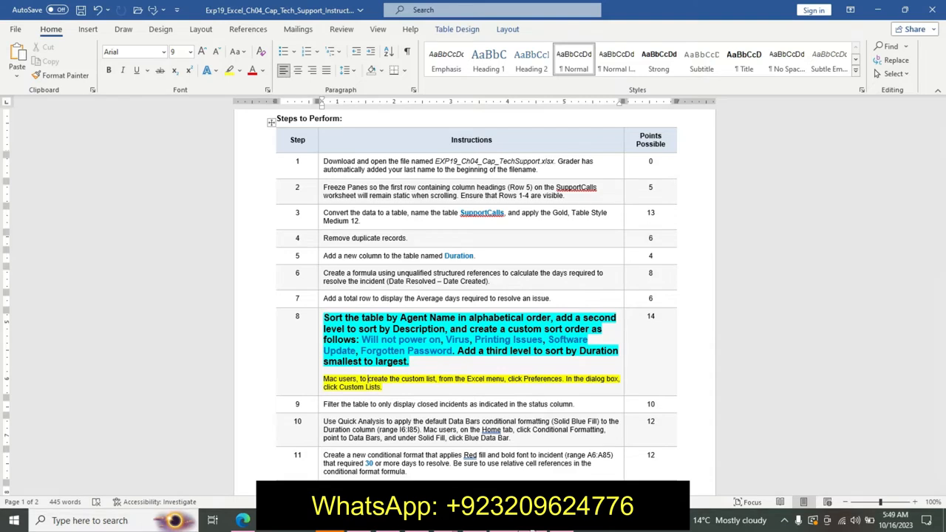
pyautogui.moveTo(532, 526)
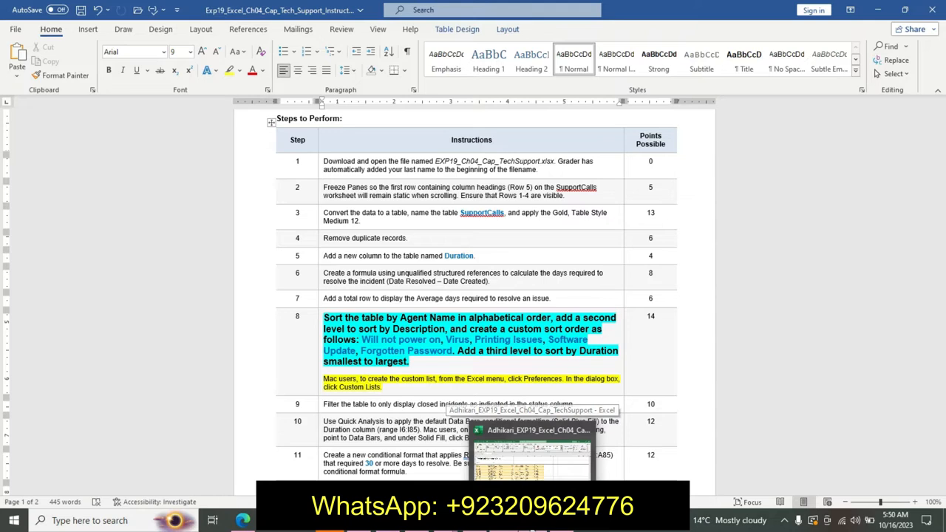
pyautogui.click(532, 458)
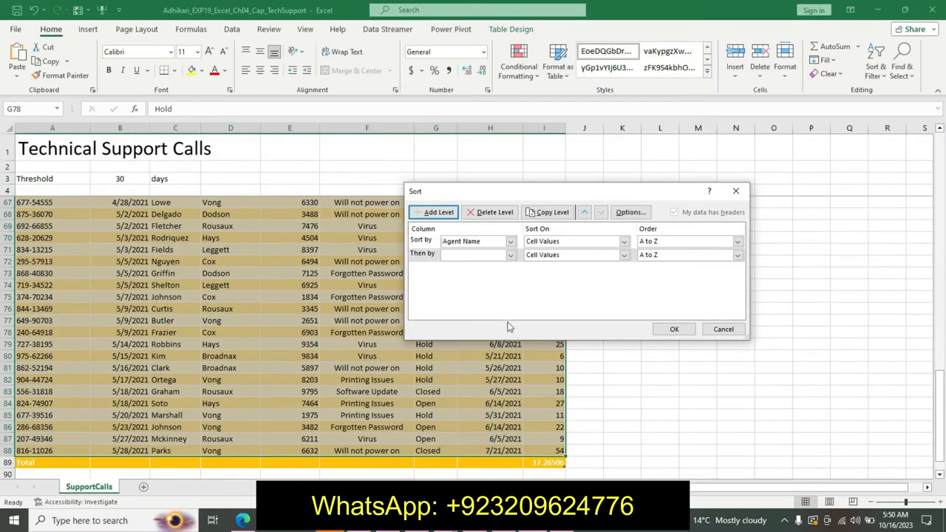
pyautogui.click(510, 254)
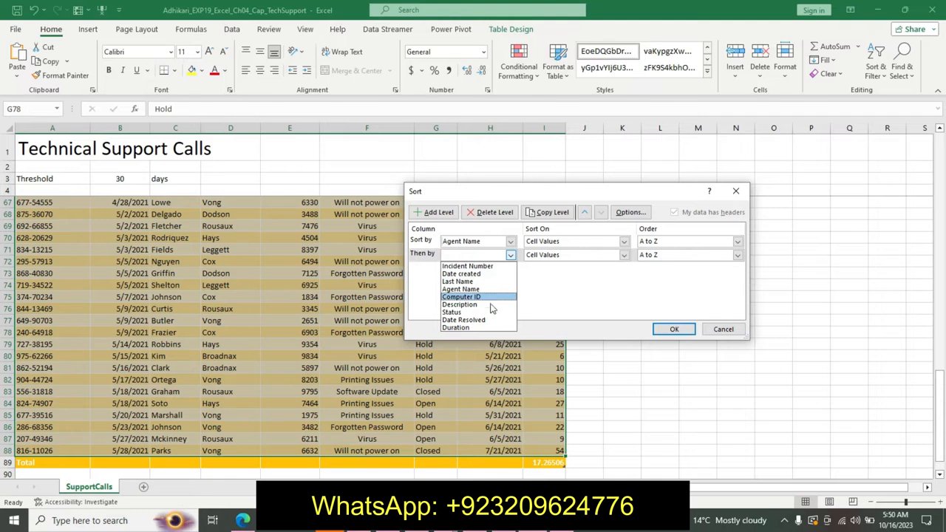
pyautogui.click(488, 304)
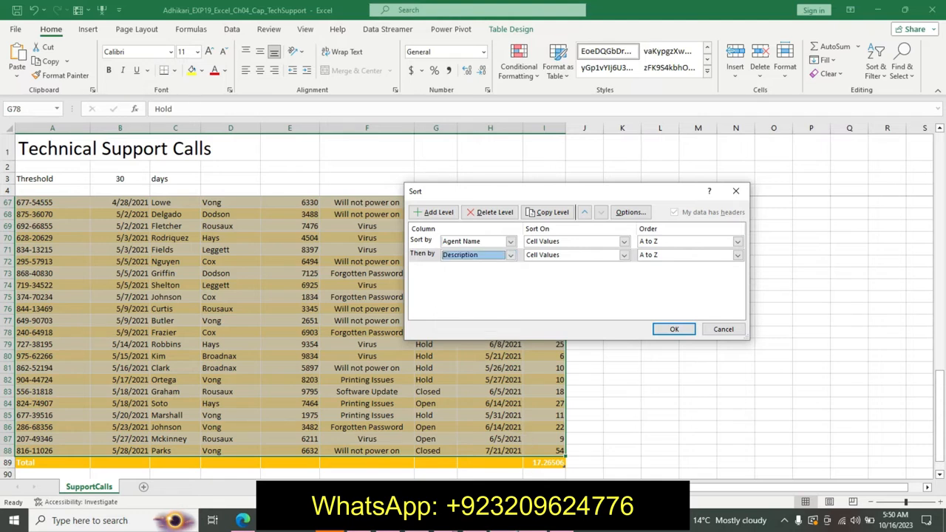
# - Switch to Word and copy the custom sort order in instruction 8, from Will not power on to Forgotten Password
pyautogui.hotkey('alt', 'Tab')
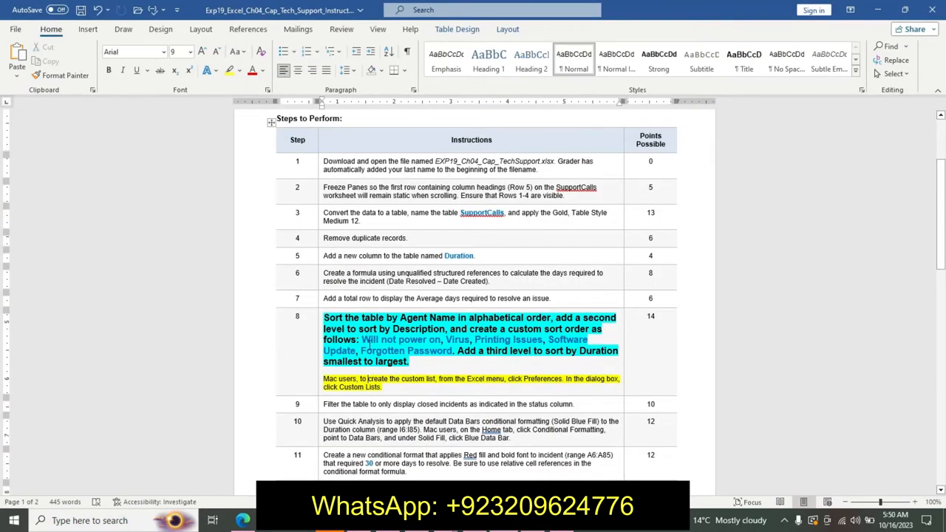
pyautogui.moveTo(361, 339); pyautogui.dragTo(456, 355)
pyautogui.hotkey('ctrl', 'c')
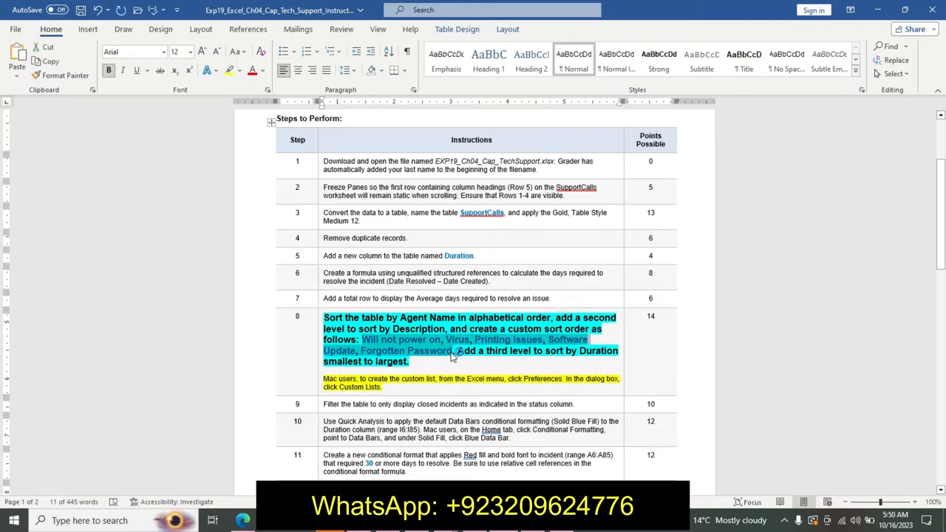
# - Switch to Excel and try to create a custom list from the copied text for the Description level's order
pyautogui.hotkey('alt', 'Tab')
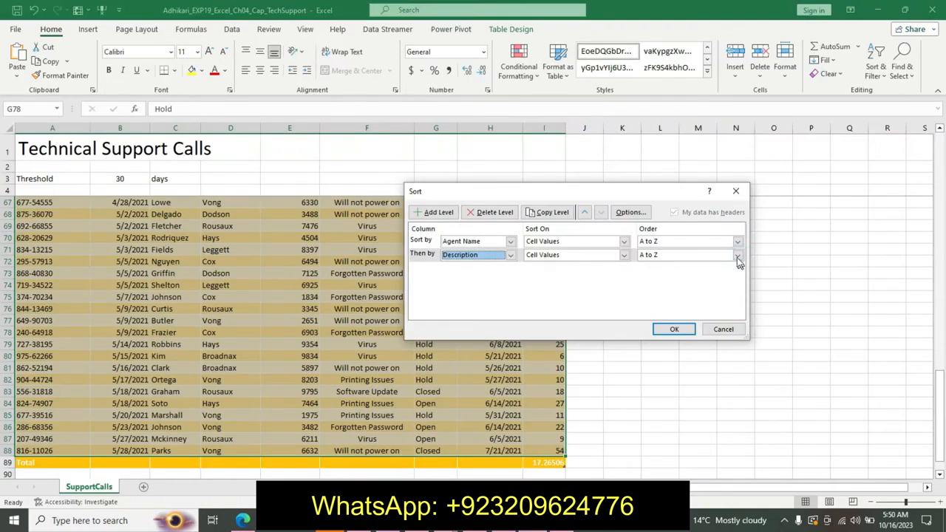
pyautogui.click(737, 257)
pyautogui.click(706, 281)
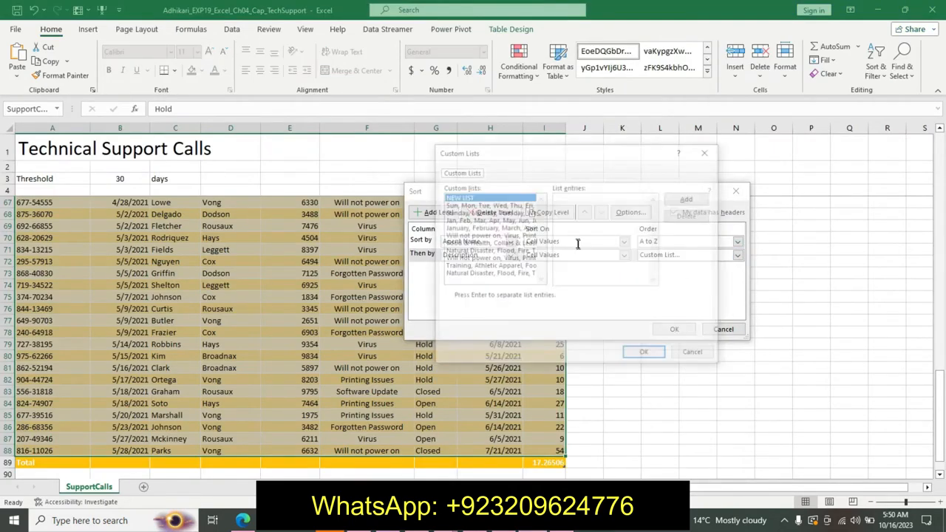
pyautogui.click(593, 212)
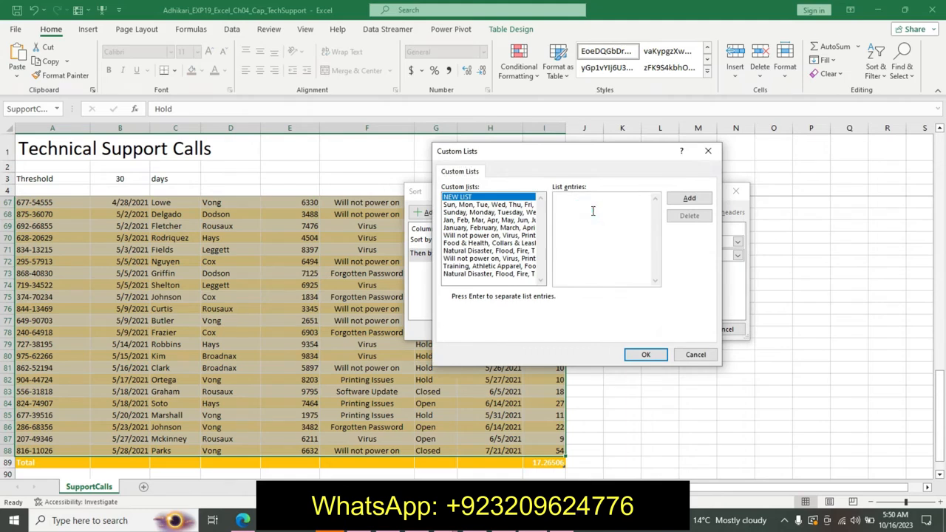
pyautogui.hotkey('ctrl', 'v')
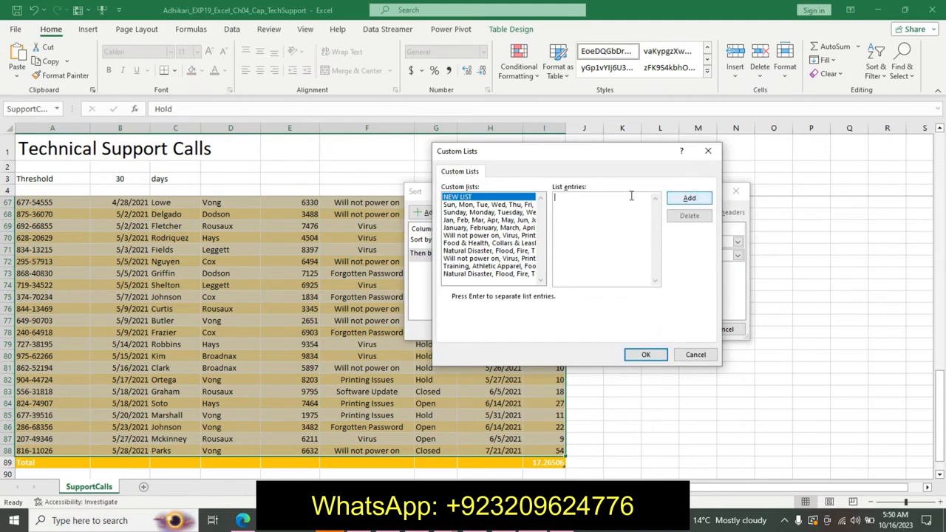
pyautogui.click(647, 356)
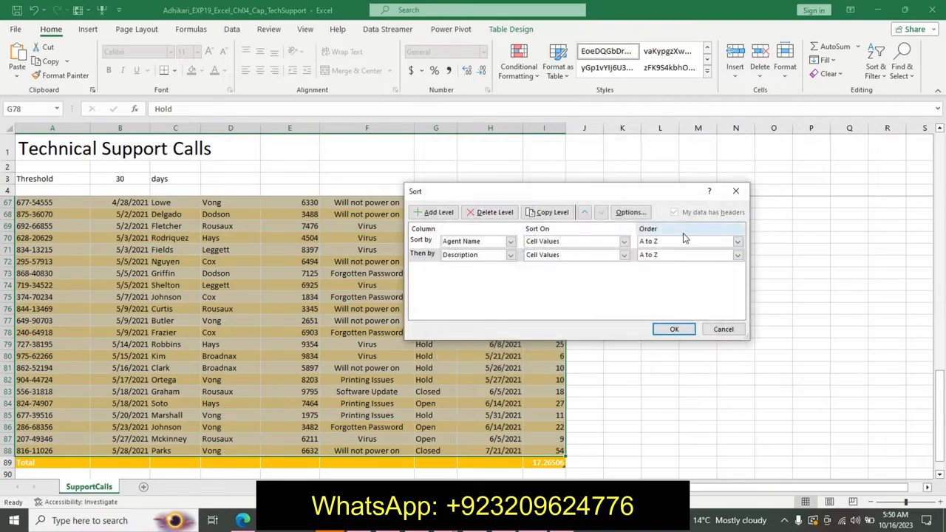
# - Paste the copied issue types as new custom list entries and try to apply them to the Description level again
pyautogui.click(737, 255)
pyautogui.click(691, 283)
pyautogui.click(587, 217)
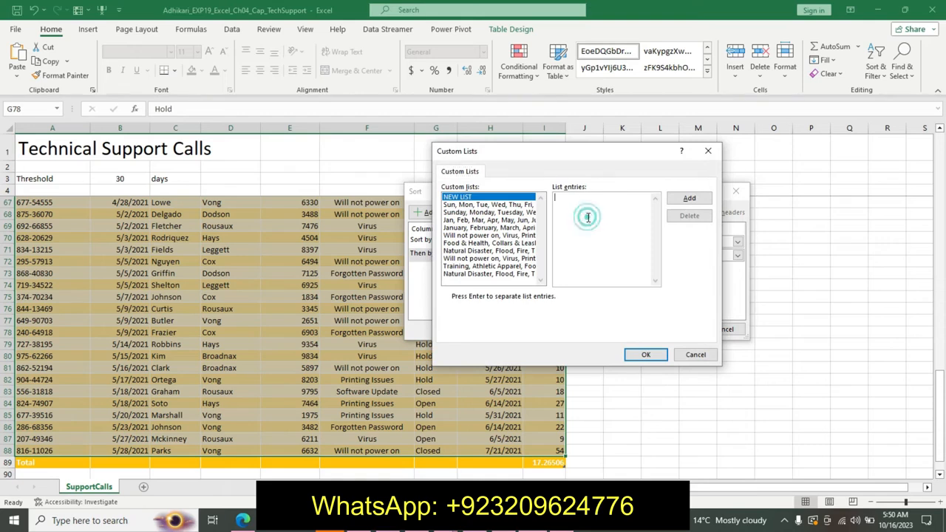
pyautogui.hotkey('ctrl', 'v')
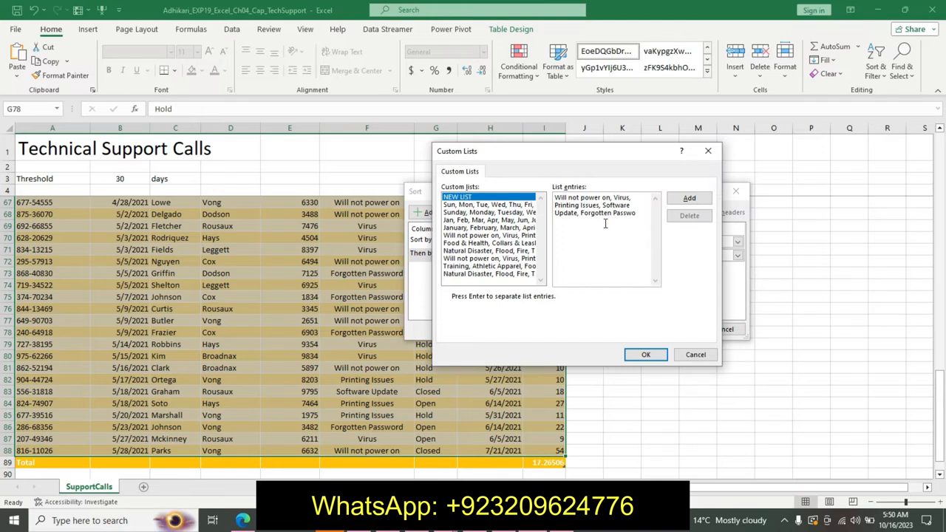
pyautogui.click(646, 354)
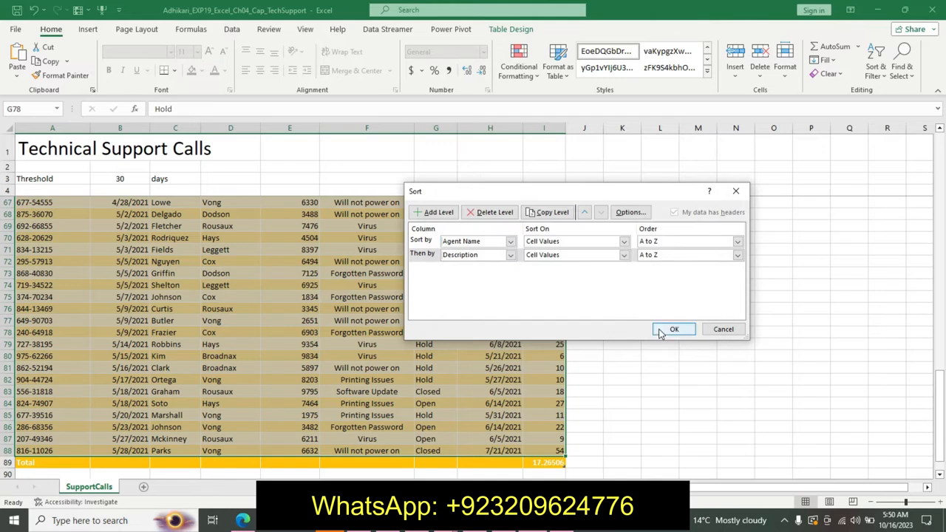
# - Add a third sort level by Duration, smallest to largest, checking instruction 8 in Word
pyautogui.click(434, 212)
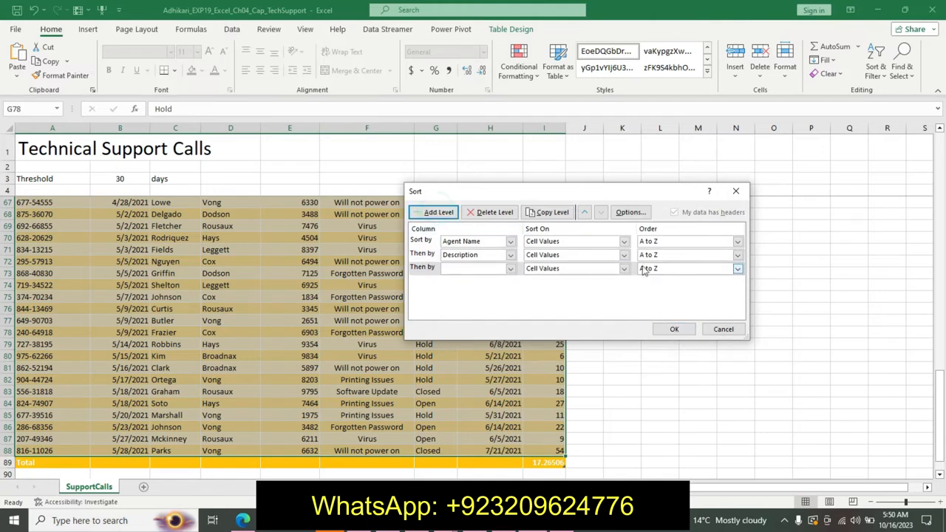
pyautogui.click(509, 269)
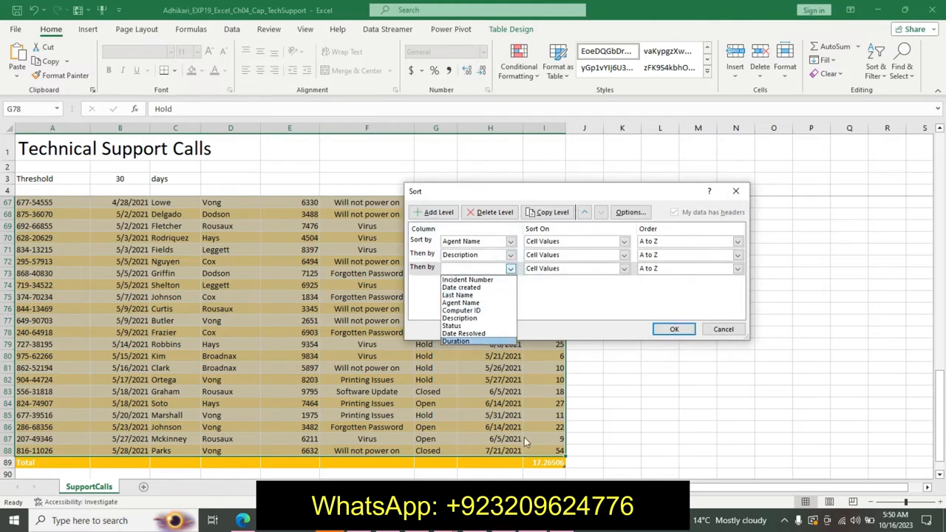
pyautogui.click(511, 522)
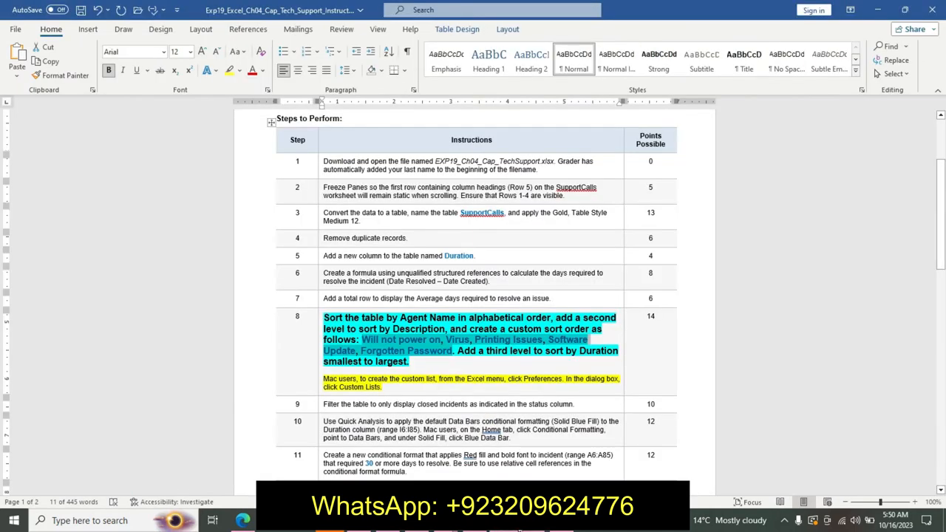
pyautogui.click(484, 522)
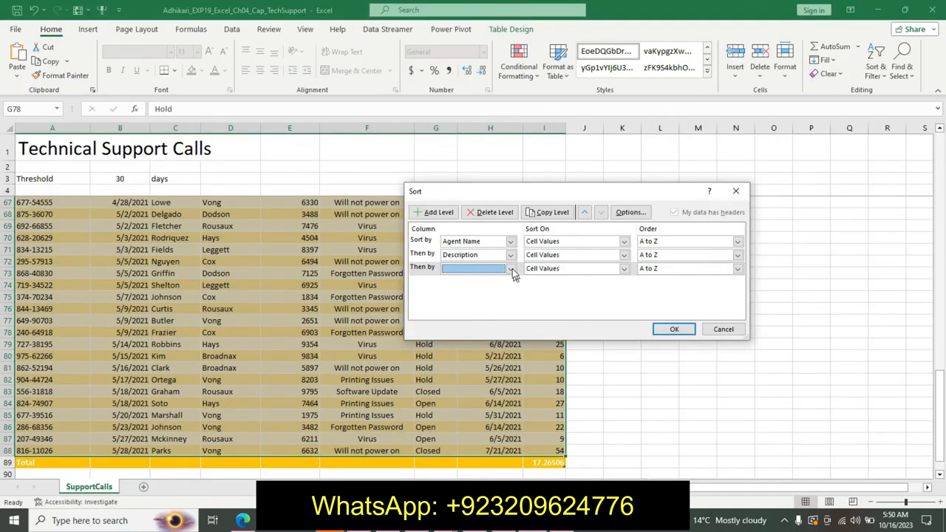
pyautogui.click(510, 269)
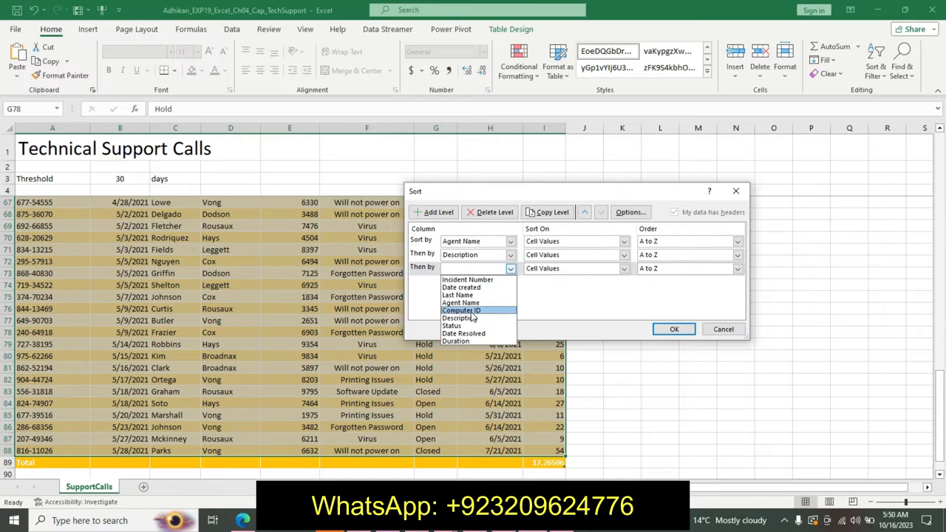
pyautogui.click(459, 341)
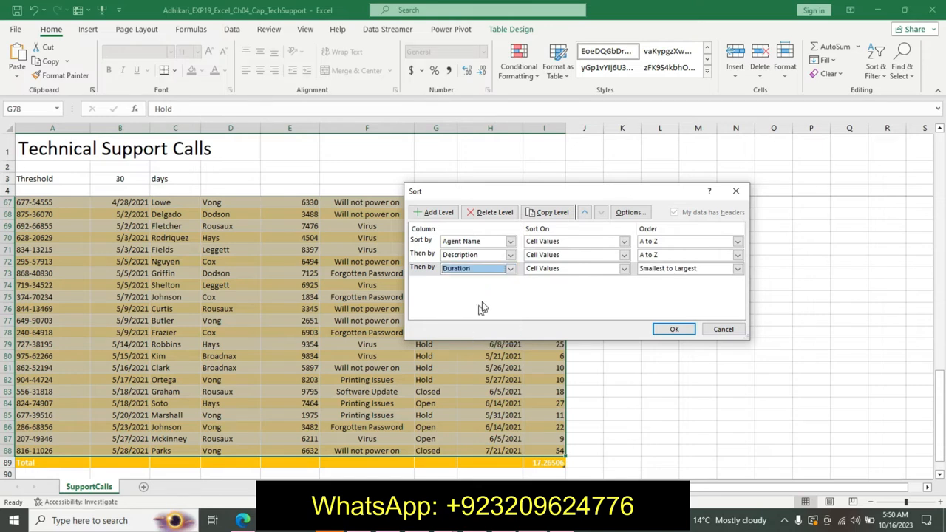
# - Open the custom lists for the Description level and delete the last Natural Disaster, Flood, Fire, Theft, Accident list
pyautogui.click(737, 255)
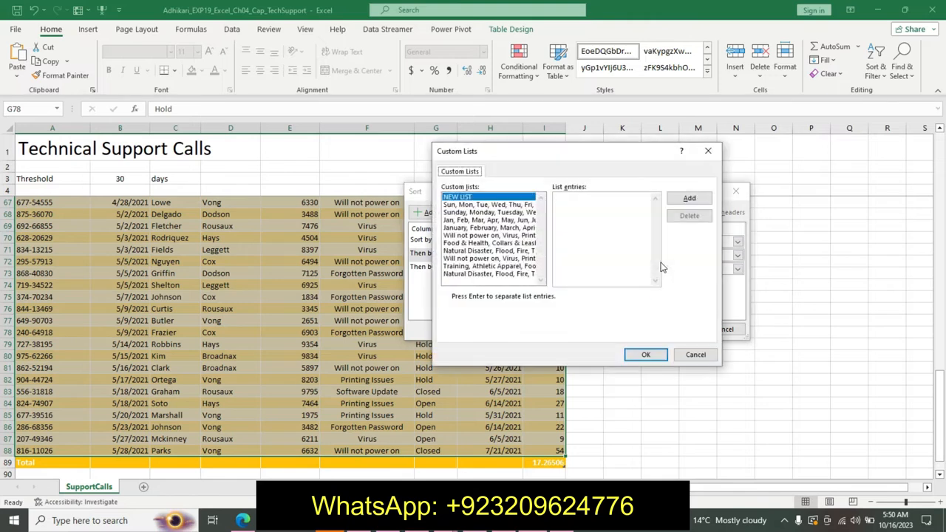
pyautogui.click(574, 246)
pyautogui.click(488, 206)
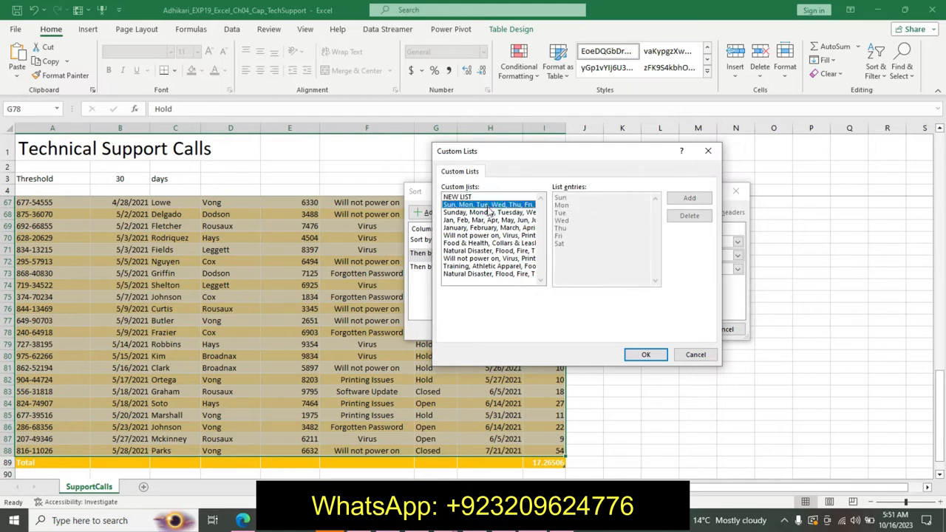
pyautogui.click(491, 229)
pyautogui.click(496, 274)
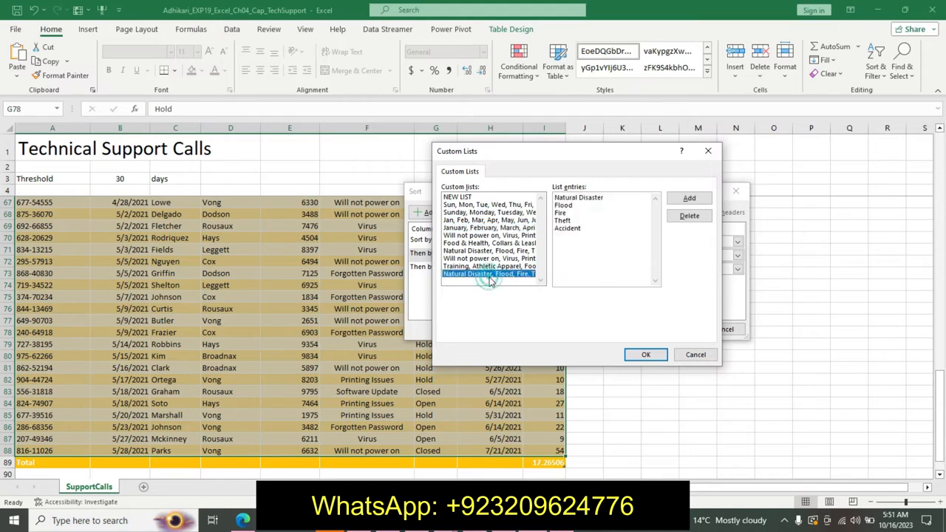
pyautogui.click(689, 216)
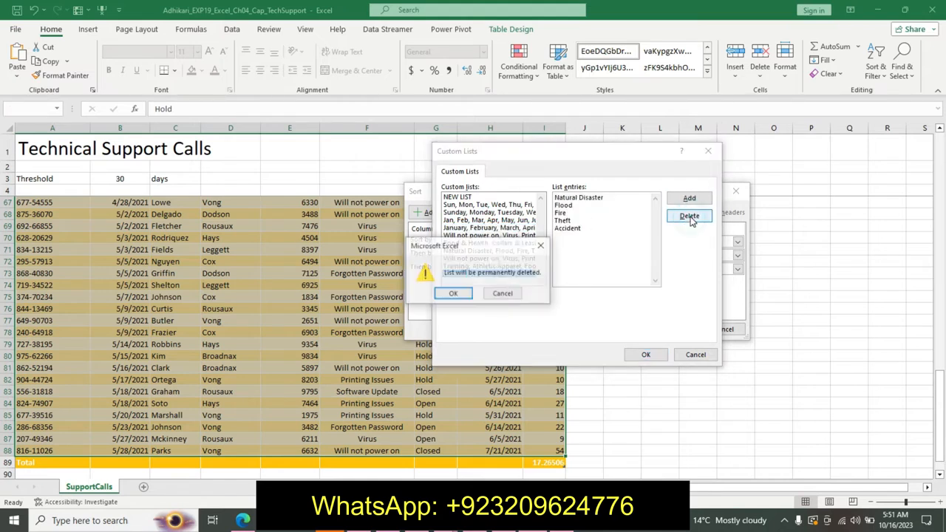
pyautogui.click(453, 294)
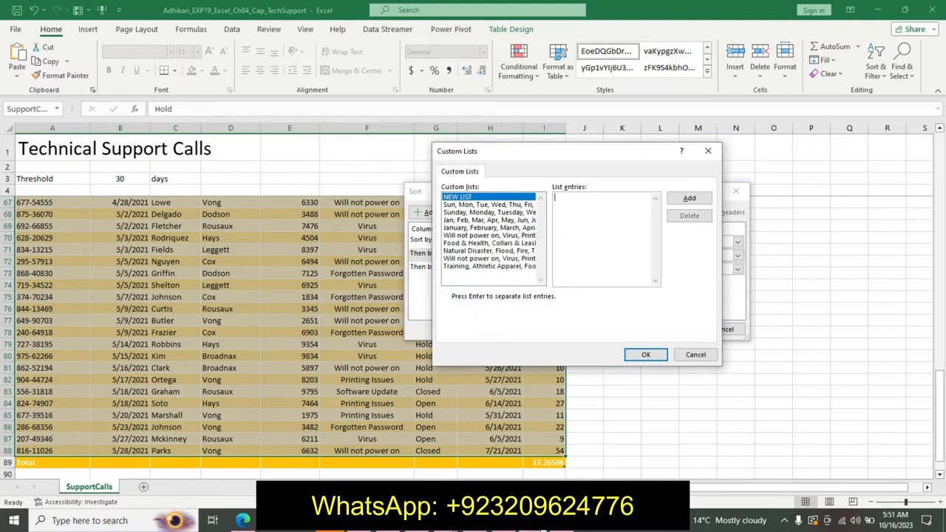
# - Check instruction 8 in Word, then permanently delete the custom list beginning with Training, Athletic Apparel in Excel
pyautogui.hotkey('alt', 'Tab')
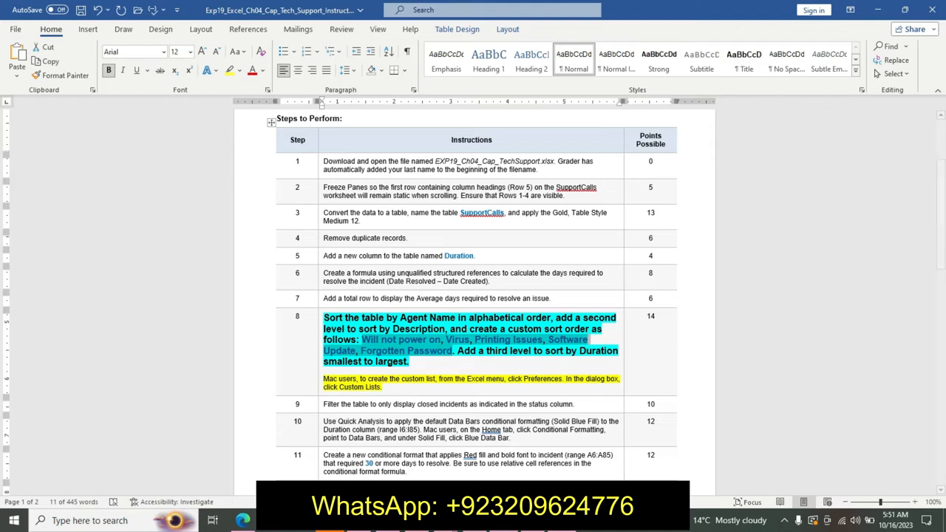
pyautogui.hotkey('alt', 'Tab')
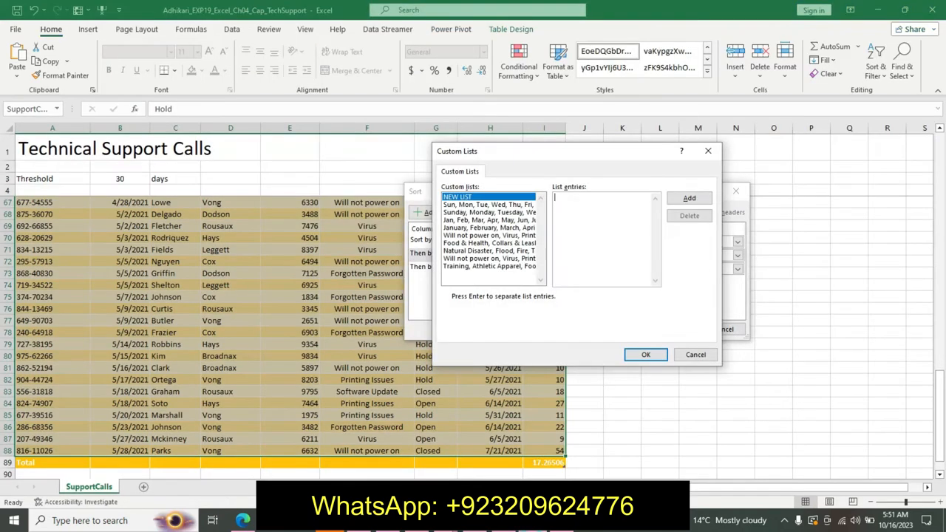
pyautogui.click(491, 267)
pyautogui.click(695, 218)
pyautogui.click(452, 294)
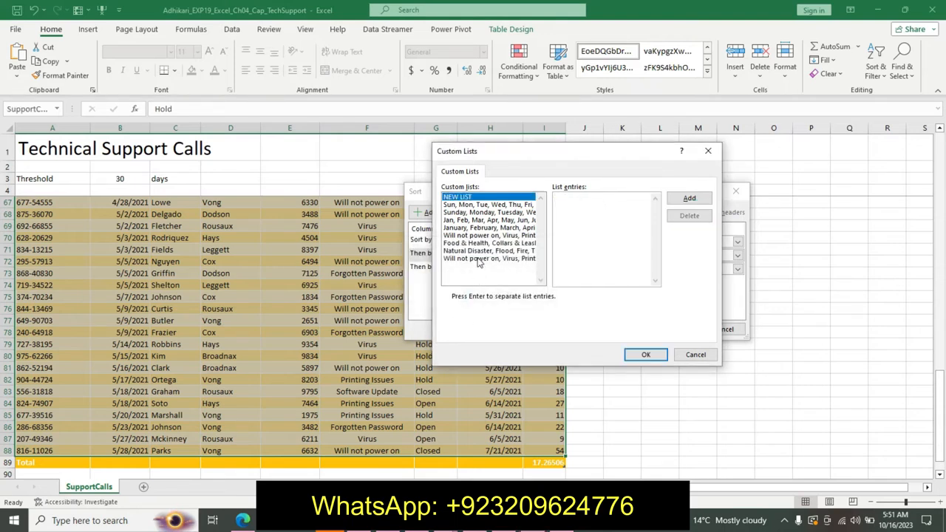
# - Remove the period after Forgotten Password in the last custom list, compare it with Word and try applying it to Description
pyautogui.click(479, 259)
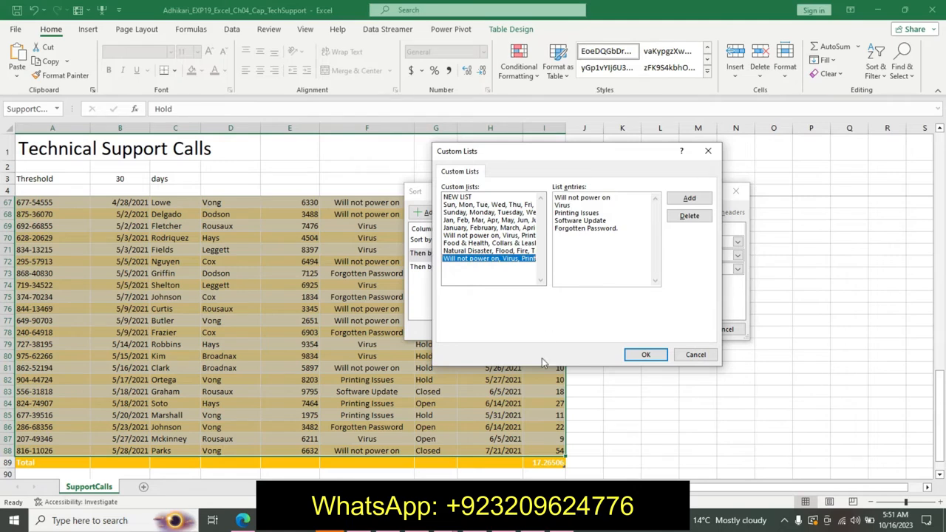
pyautogui.click(631, 216)
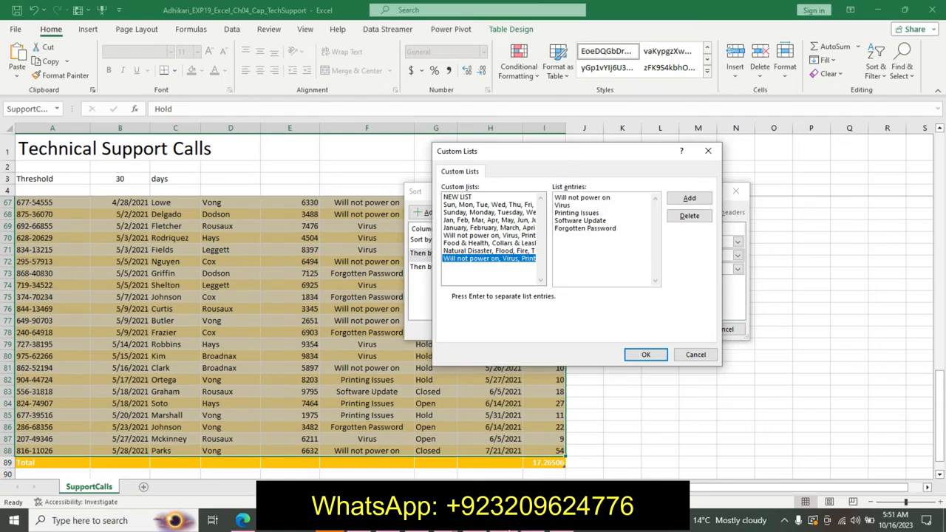
pyautogui.click(507, 521)
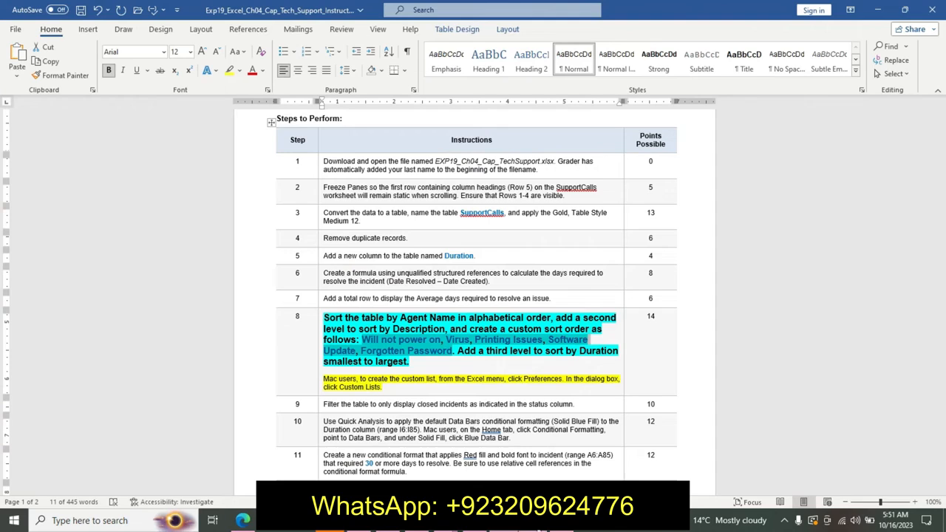
pyautogui.click(535, 522)
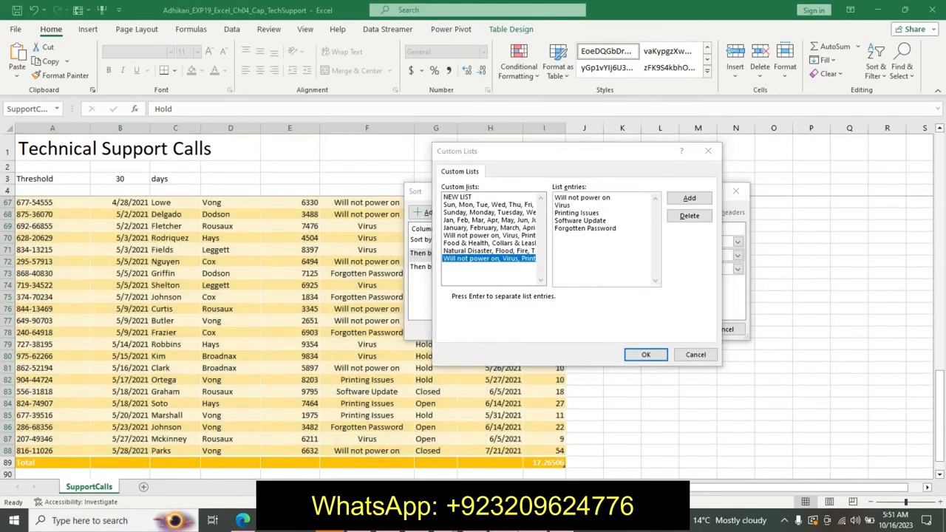
pyautogui.click(565, 521)
pyautogui.click(535, 521)
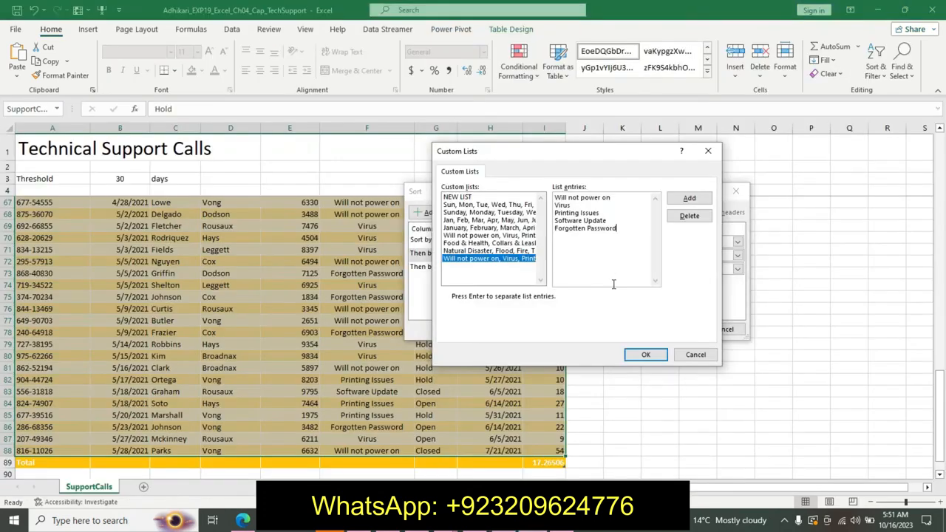
pyautogui.click(640, 354)
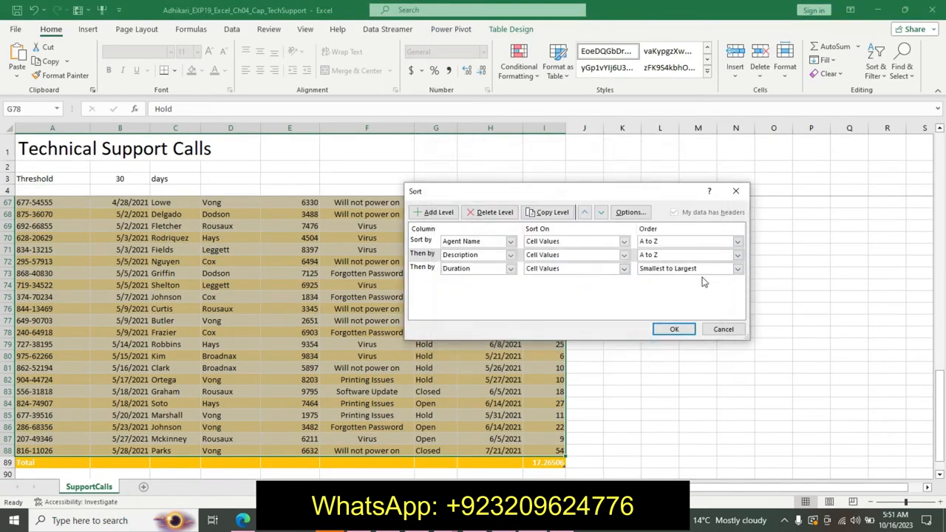
pyautogui.click(737, 257)
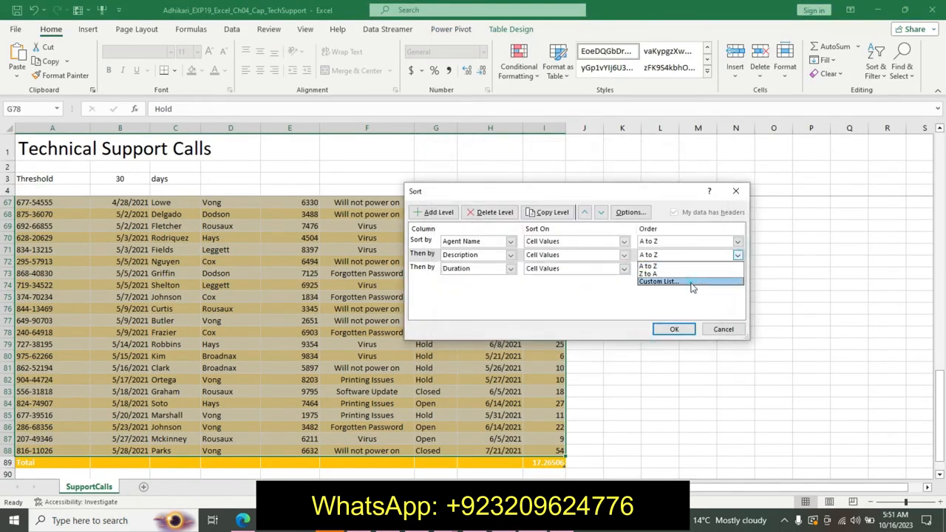
pyautogui.click(691, 284)
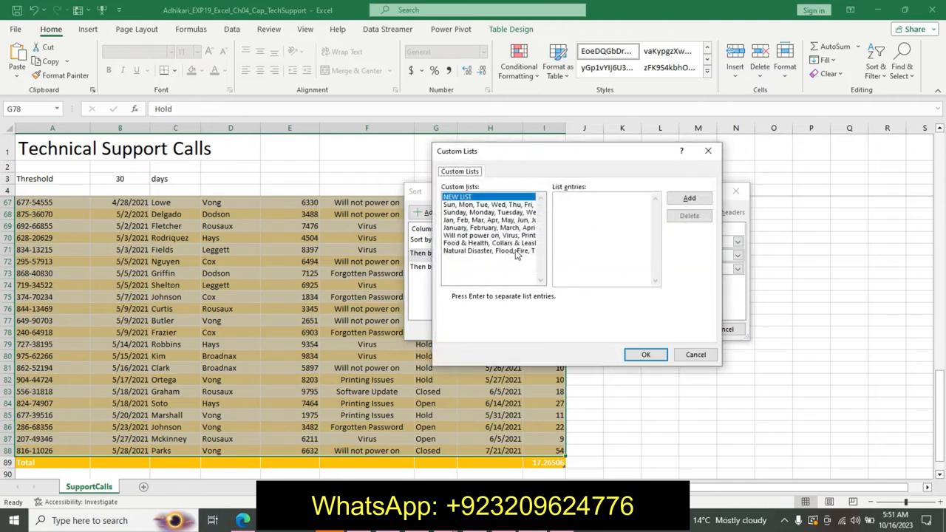
pyautogui.click(500, 244)
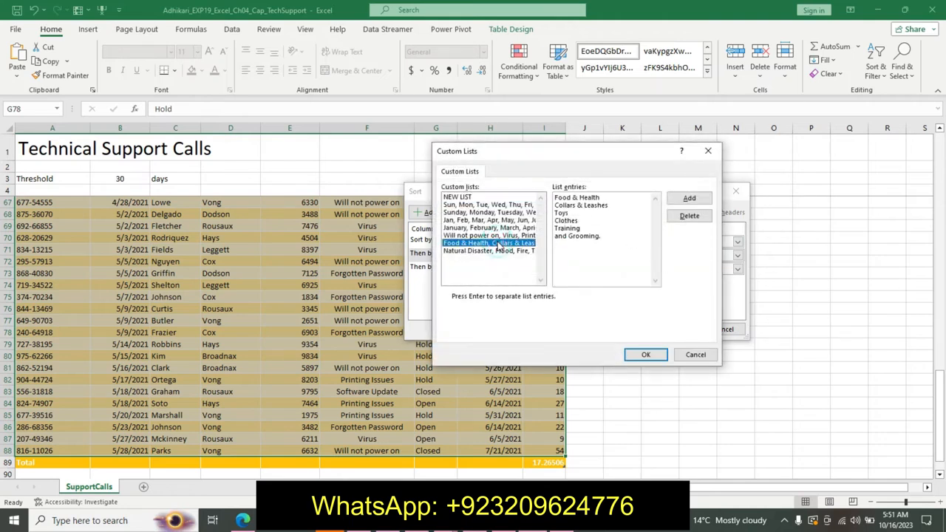
pyautogui.click(459, 197)
pyautogui.press('Escape')
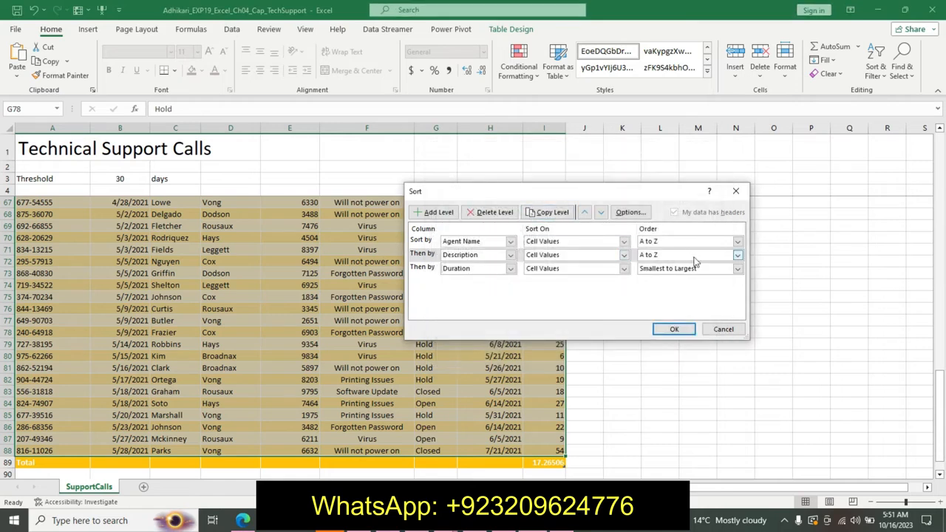
# - Try to apply a new custom list of Will not power on, Virus, Printing Issues, Software Update, Forgotten Password to the Description level
pyautogui.click(737, 254)
pyautogui.click(691, 289)
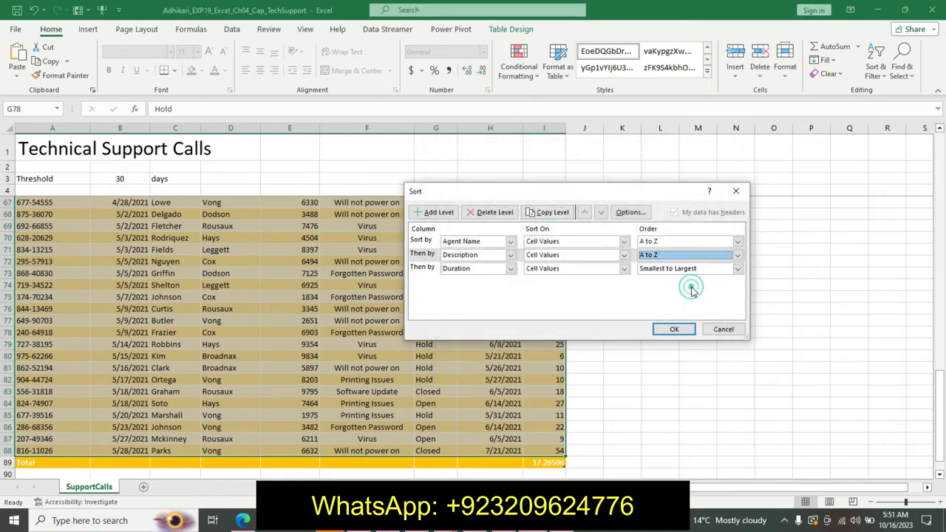
pyautogui.click(737, 254)
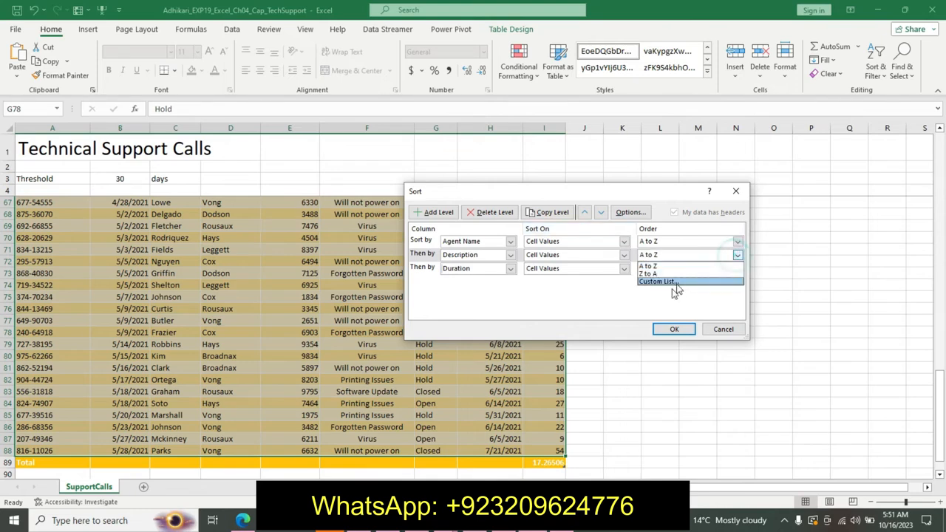
pyautogui.click(661, 289)
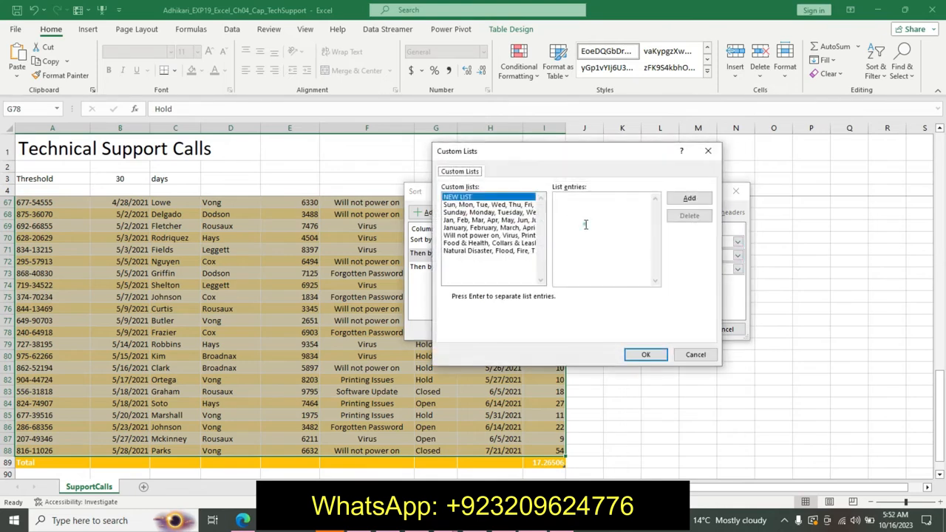
pyautogui.hotkey('ctrl', 'v')
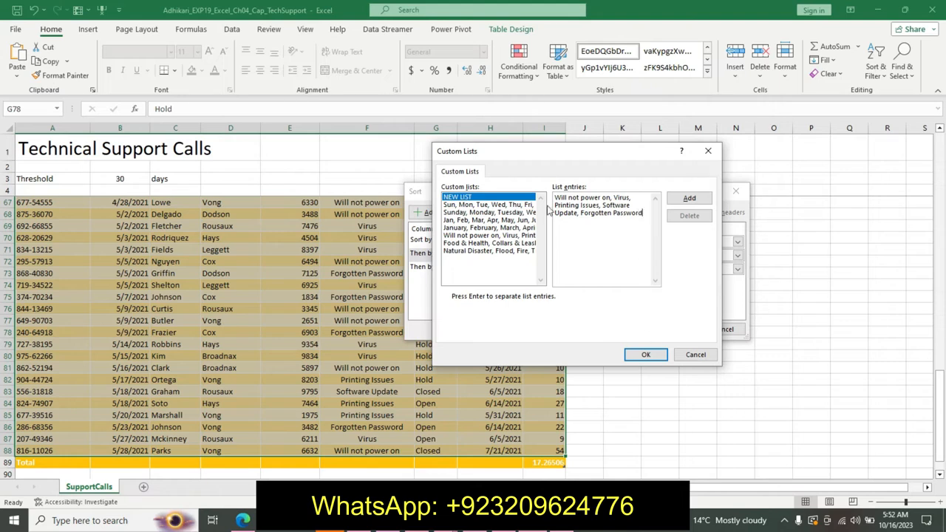
pyautogui.click(640, 355)
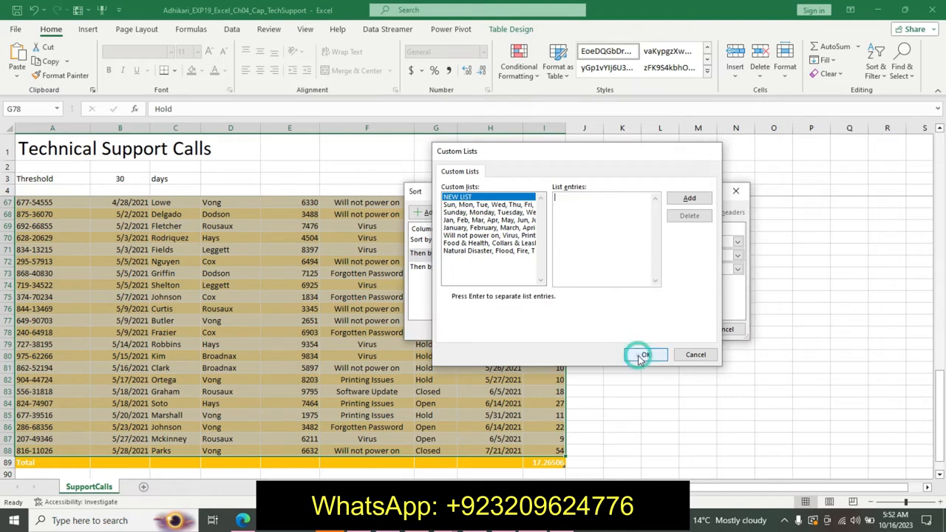
# - Set the Description level to the custom order Will not power on, Virus, Printing Issues, Software Update, Forgotten Password and sort the table
pyautogui.click(737, 255)
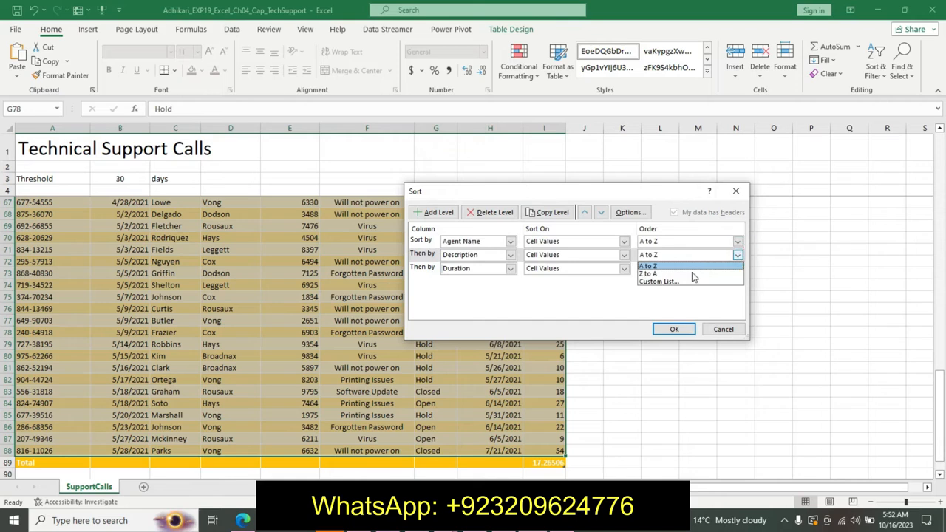
pyautogui.click(680, 280)
pyautogui.click(575, 208)
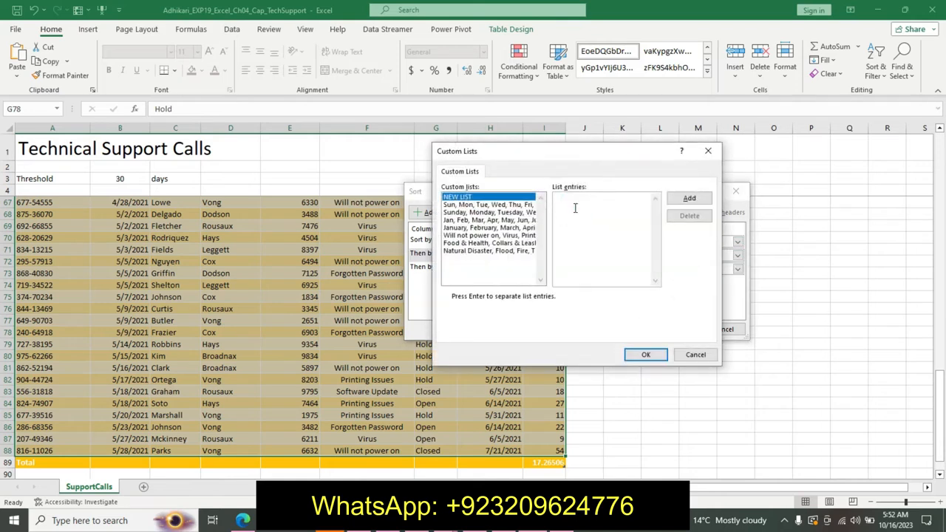
pyautogui.hotkey('ctrl', 'v')
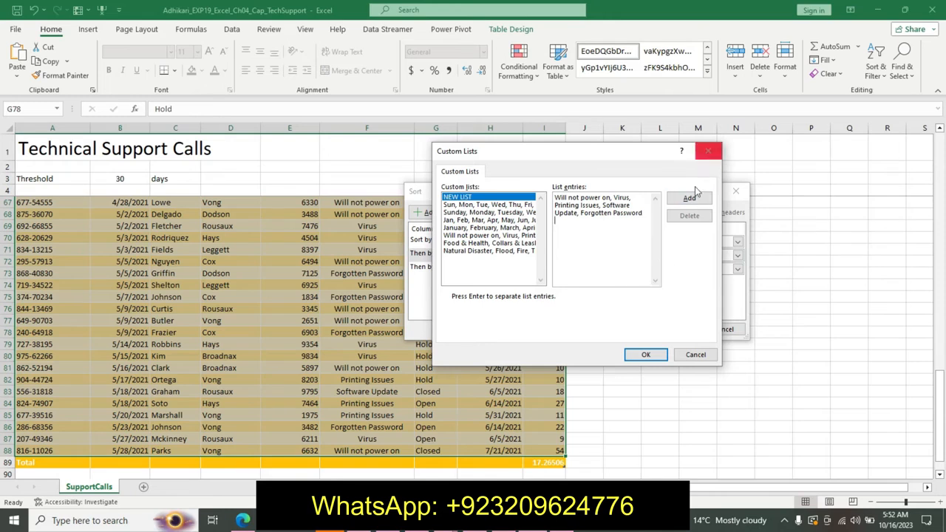
pyautogui.click(640, 355)
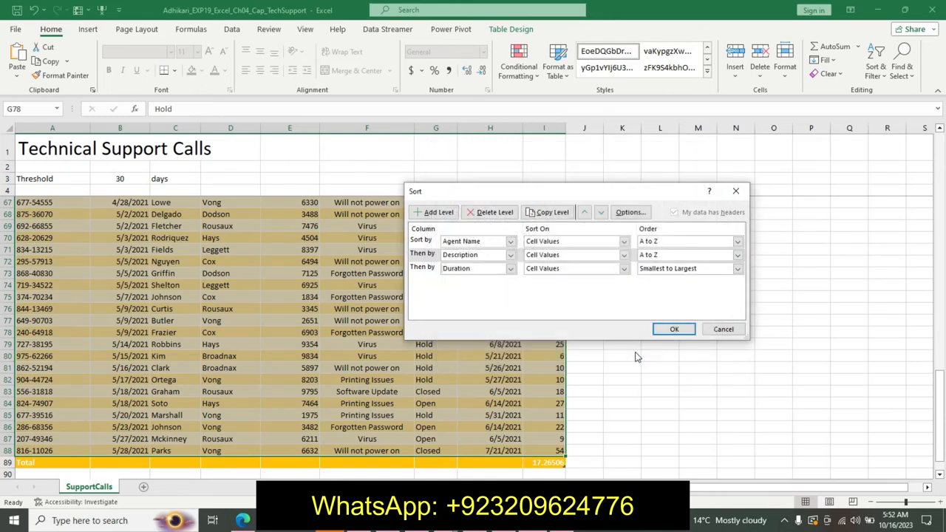
pyautogui.click(658, 256)
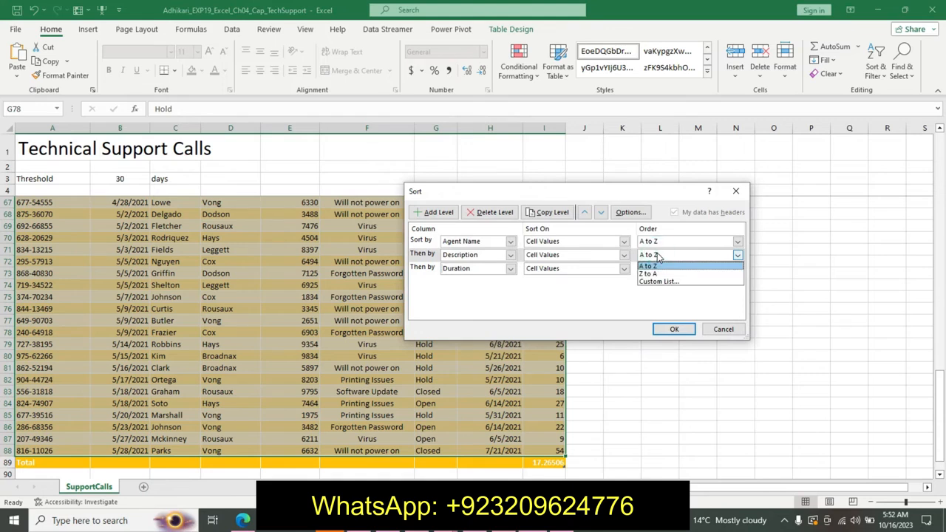
pyautogui.click(737, 255)
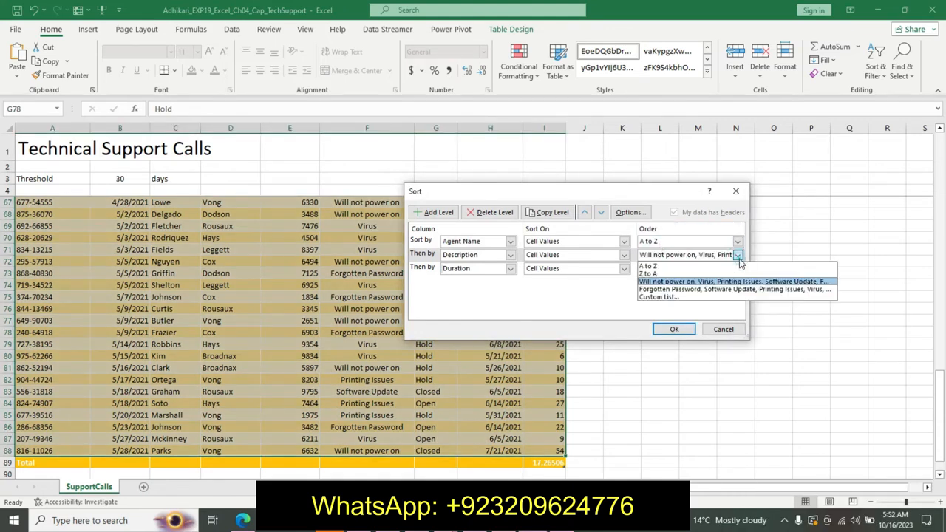
pyautogui.click(666, 282)
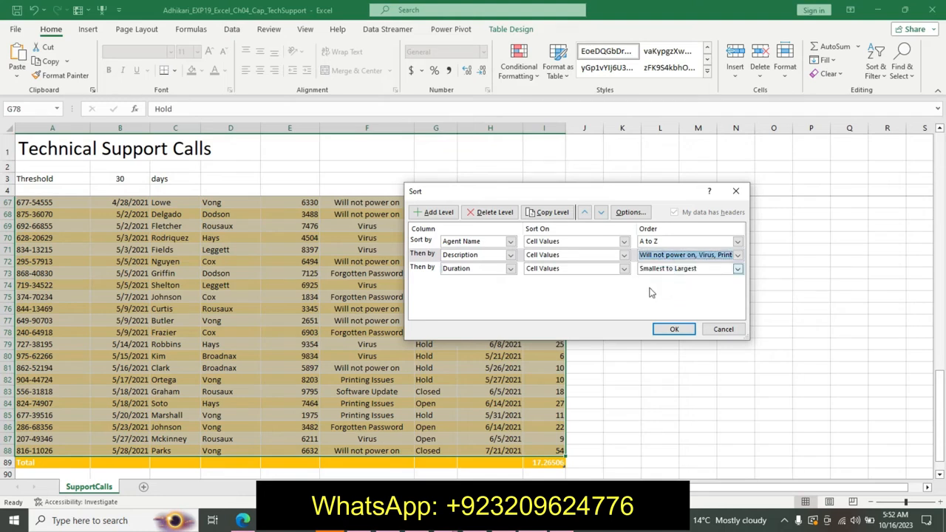
pyautogui.click(673, 331)
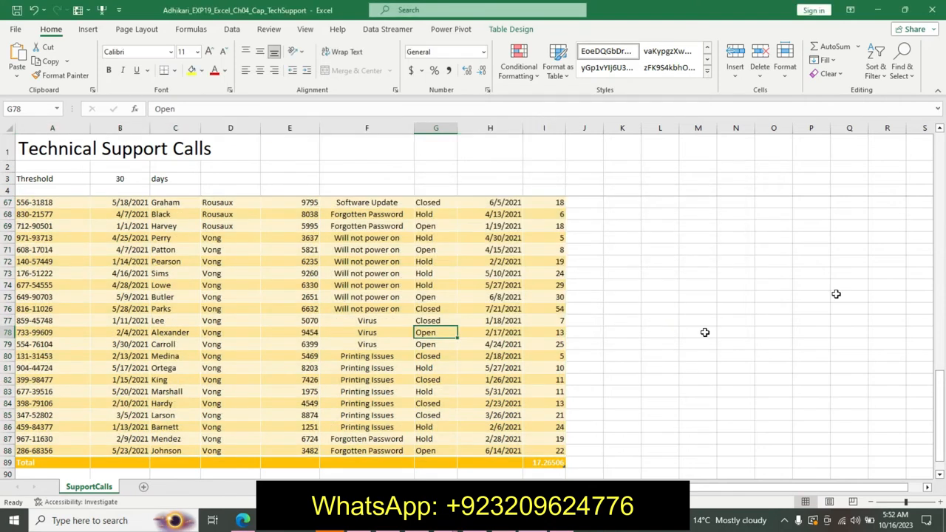
pyautogui.moveTo(939, 384); pyautogui.dragTo(939, 148)
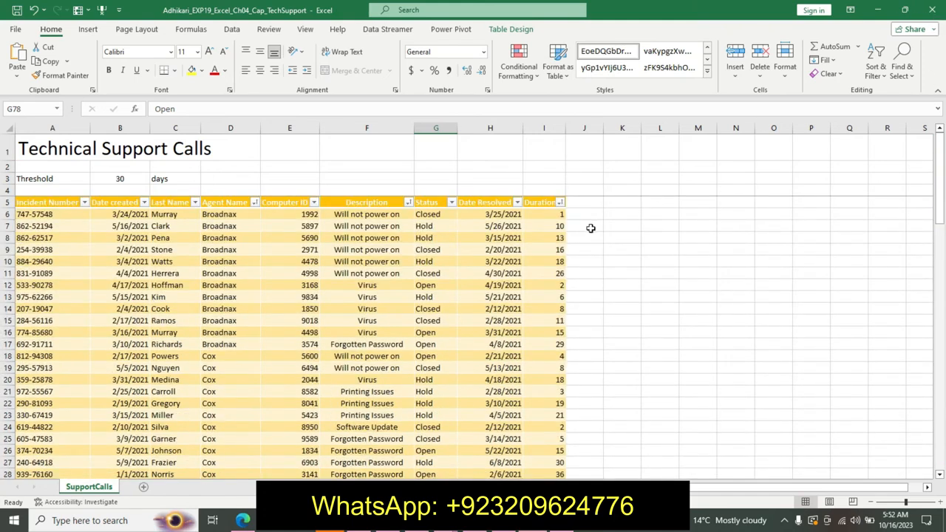
pyautogui.click(536, 310)
# - Switch to Word and undo the highlighting and text formatting applied to instruction 8
pyautogui.click(505, 523)
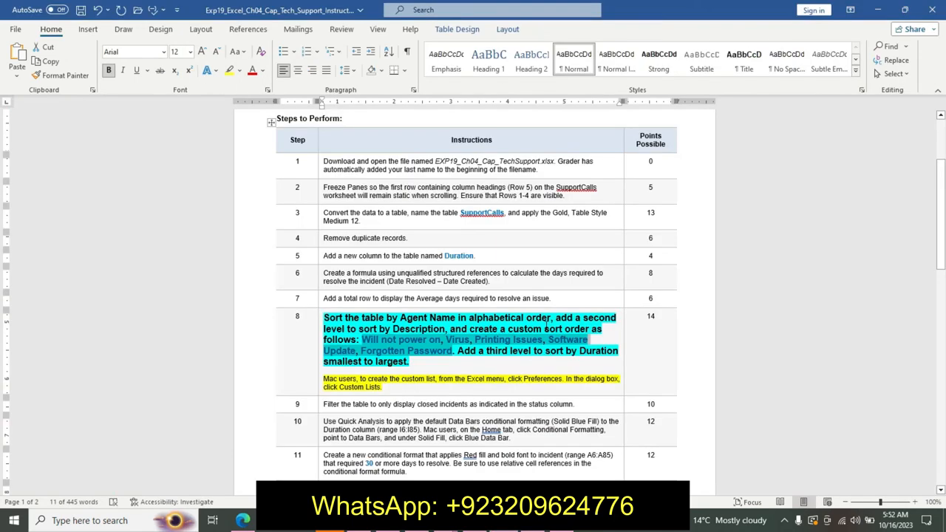
pyautogui.hotkey('ctrl', 'z')
pyautogui.hotkey('ctrl', 'z')
pyautogui.hotkey('ctrl', 'z')
pyautogui.hotkey('ctrl', 'z')
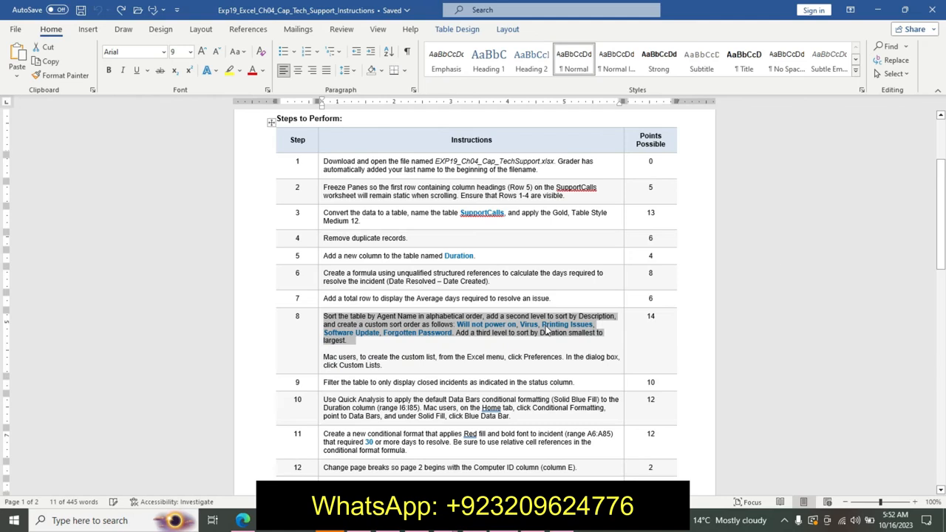
# - Format instruction 9 about filtering closed incidents as 14 pt bold with turquoise highlighting
pyautogui.moveTo(944, 220); pyautogui.dragTo(945, 227)
pyautogui.click(321, 364)
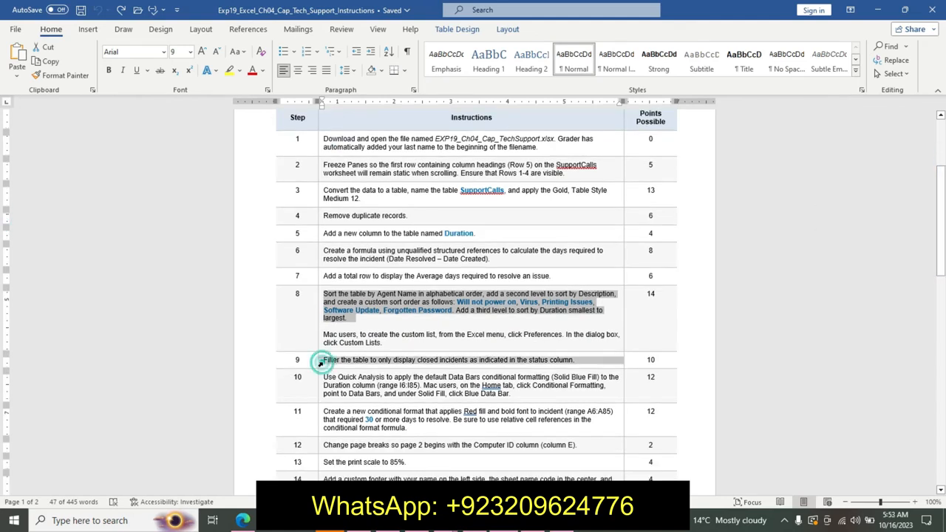
pyautogui.click(390, 326)
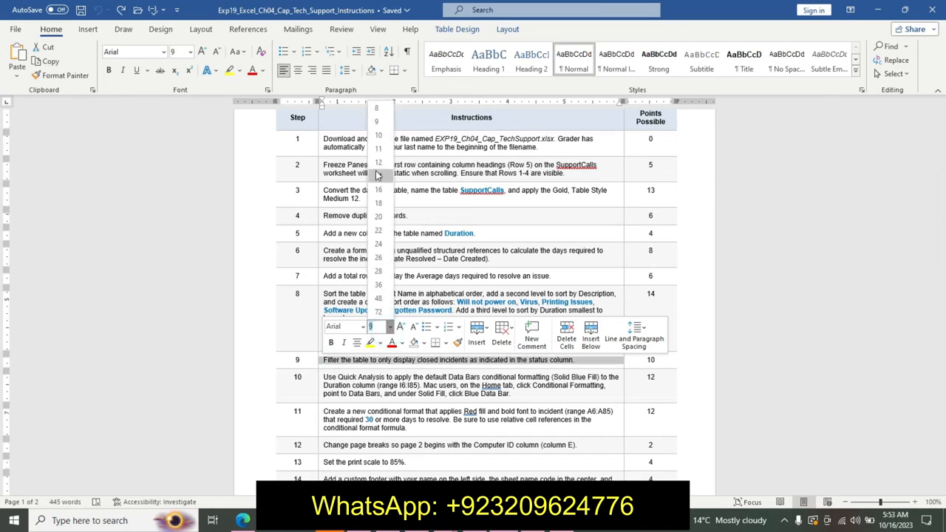
pyautogui.click(377, 175)
pyautogui.click(330, 343)
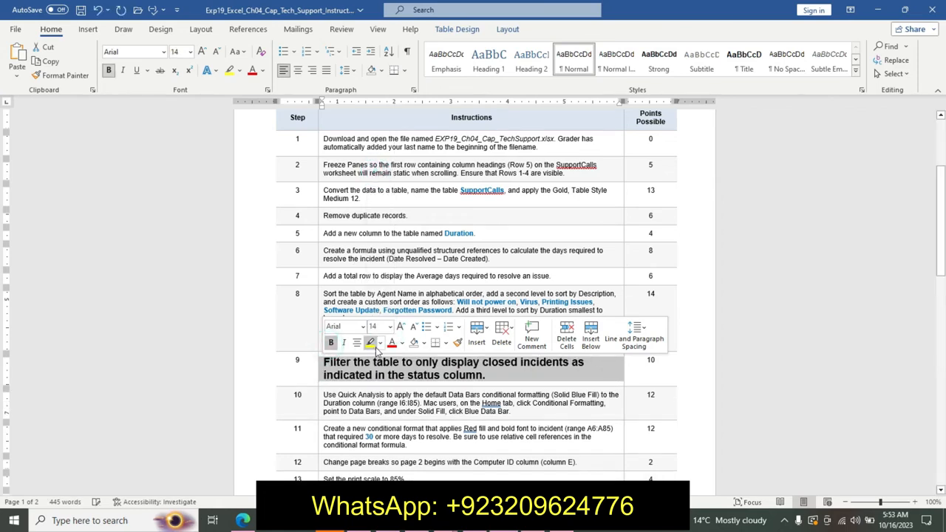
pyautogui.click(380, 342)
pyautogui.click(407, 361)
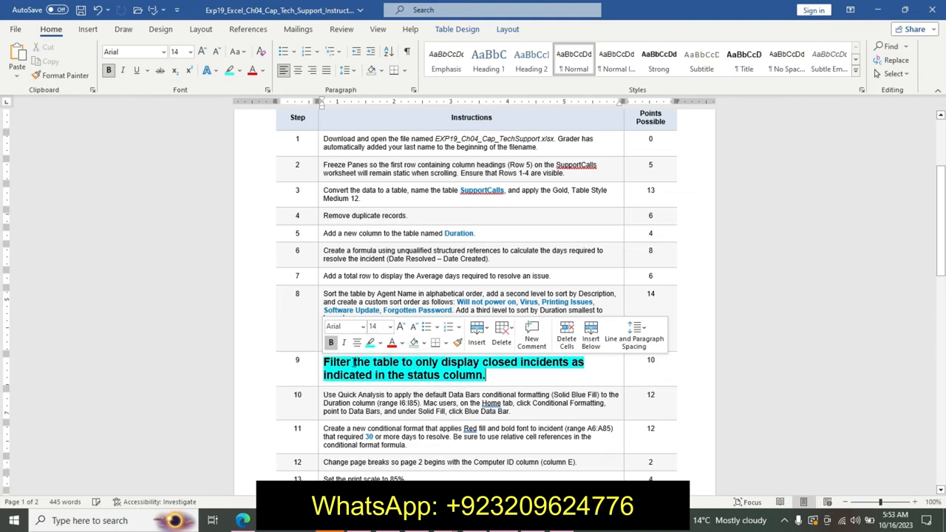
pyautogui.click(322, 359)
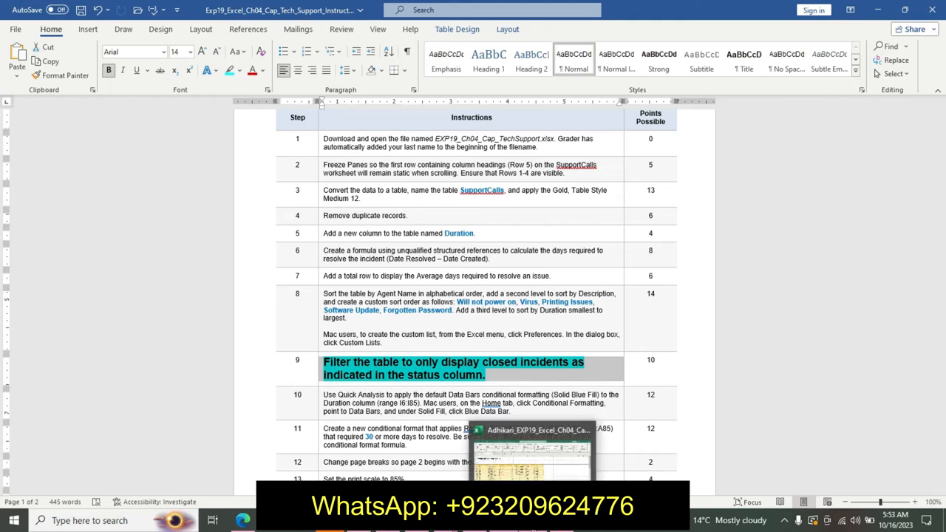
# - Switch to Excel and filter the table's Status column to show only Closed incidents
pyautogui.click(532, 521)
pyautogui.click(451, 204)
pyautogui.click(334, 345)
pyautogui.click(334, 357)
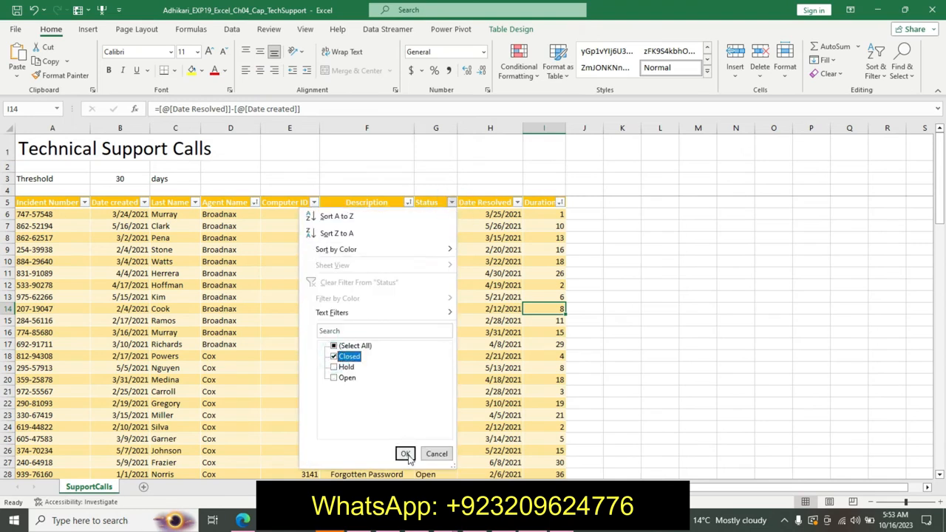
pyautogui.click(406, 454)
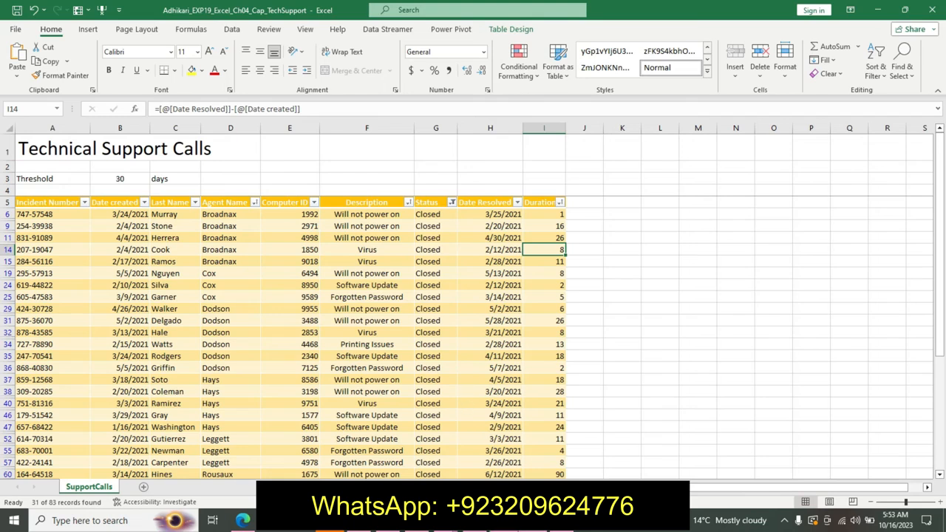
# - Return to Word and undo the size, bold and highlight formatting of instruction 9
pyautogui.hotkey('alt', 'Tab')
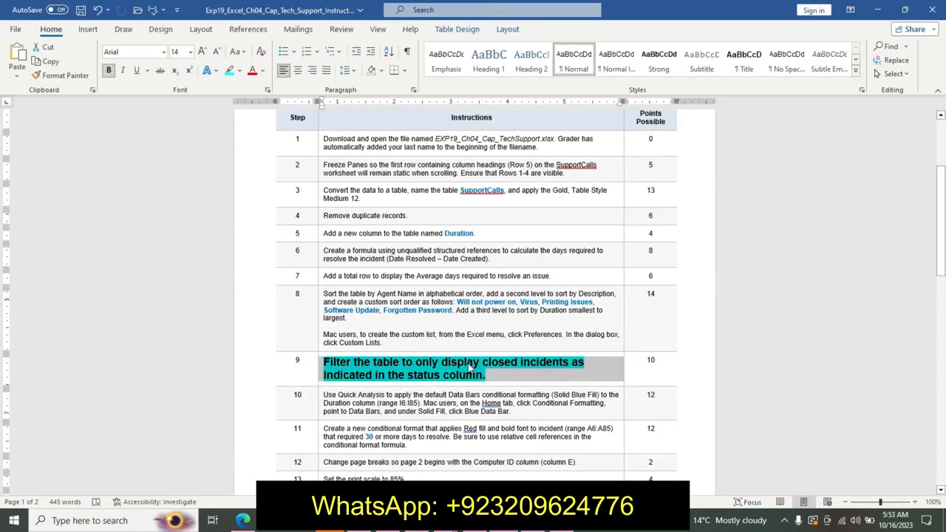
pyautogui.hotkey('ctrl', 'z')
pyautogui.hotkey('ctrl', 'z')
pyautogui.hotkey('ctrl', 'z')
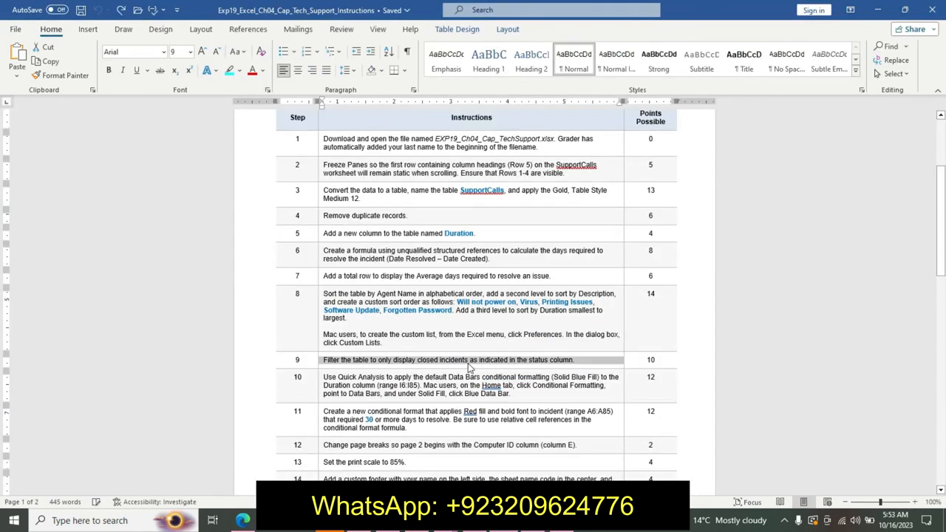
# - Format instruction 10 about Data Bars conditional formatting as 12 pt bold with turquoise highlighting
pyautogui.moveTo(943, 244); pyautogui.dragTo(943, 253)
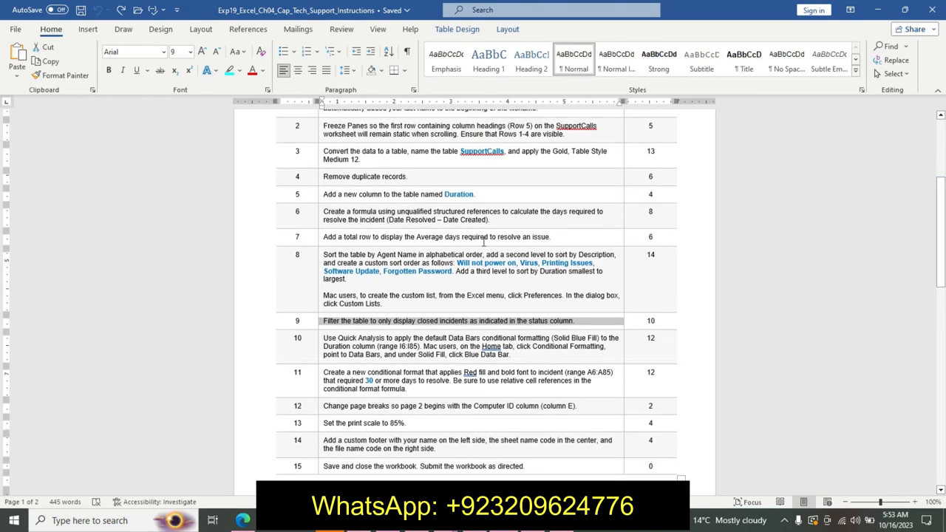
pyautogui.click(317, 348)
pyautogui.click(387, 310)
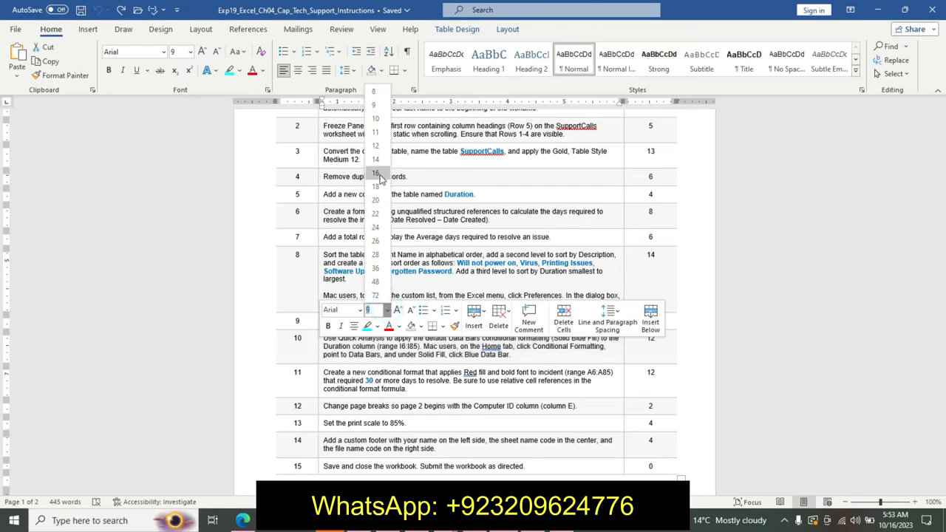
pyautogui.click(375, 145)
pyautogui.click(327, 326)
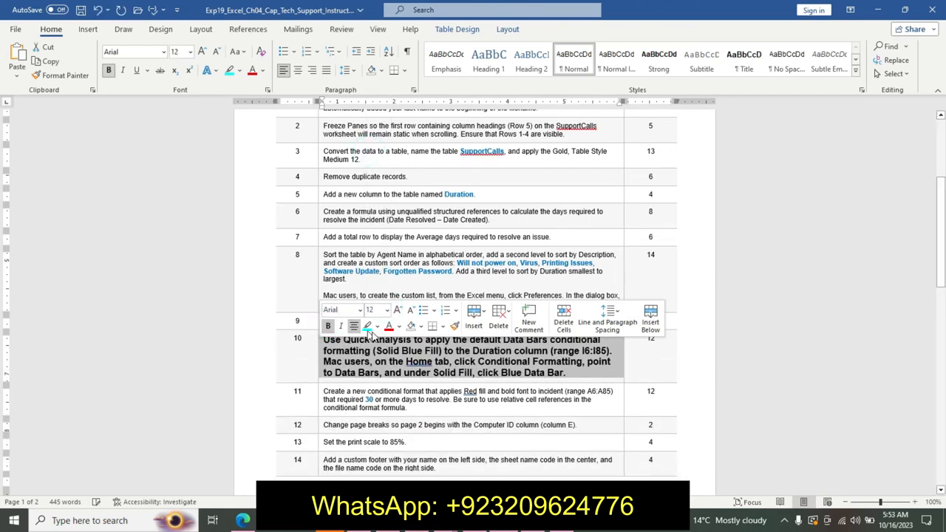
pyautogui.click(368, 328)
pyautogui.click(332, 343)
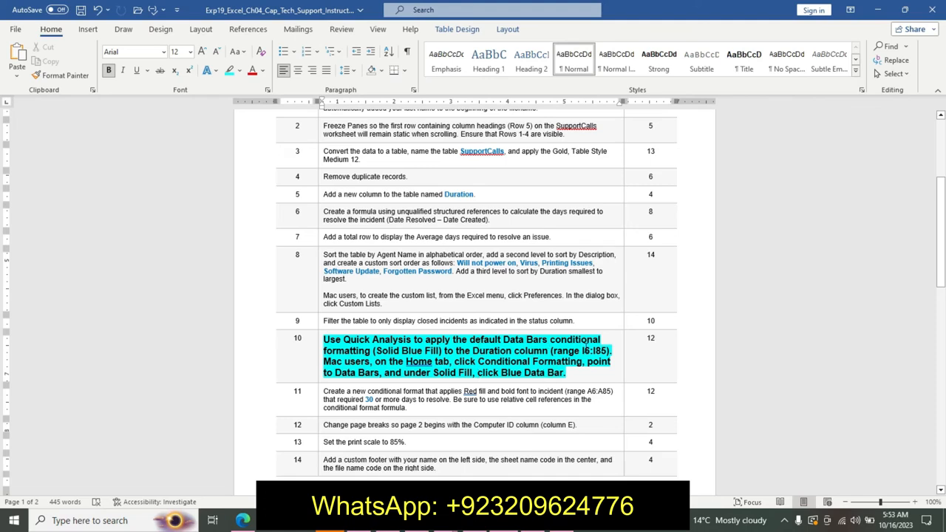
# - Copy the range I6:I85 from instruction 10 in Word and select that range on the SupportCalls sheet in Excel
pyautogui.moveTo(582, 350); pyautogui.dragTo(607, 352)
pyautogui.hotkey('ctrl', 'c')
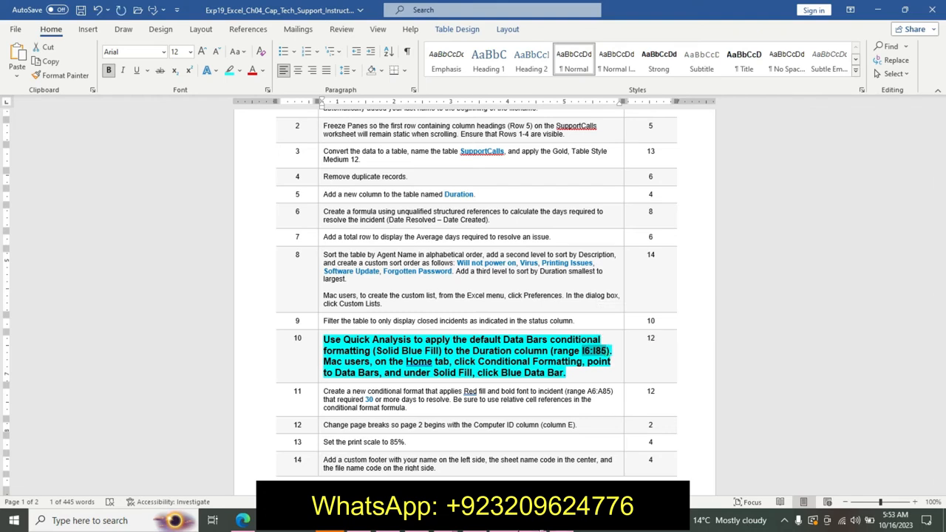
pyautogui.hotkey('alt', 'Tab')
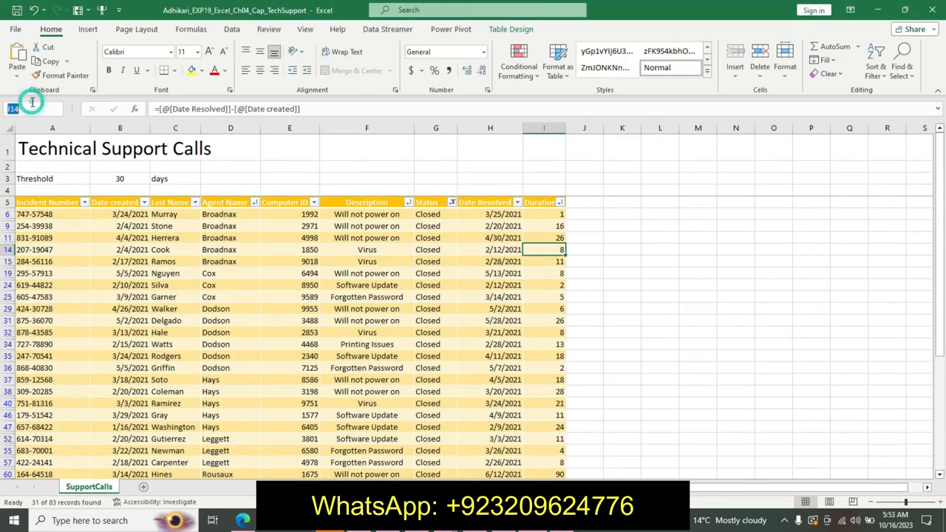
pyautogui.click(32, 106)
pyautogui.hotkey('ctrl', 'v')
pyautogui.press('Return')
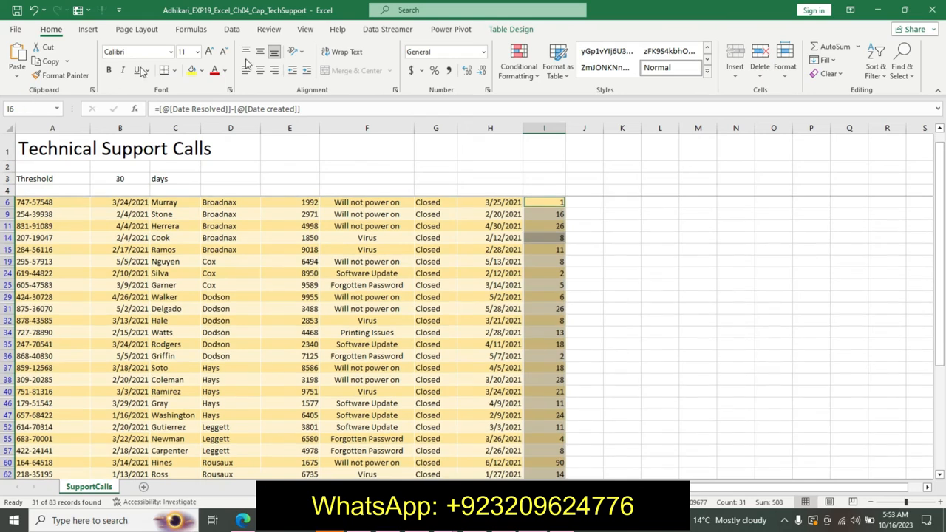
# - Apply the solid-fill Blue Data Bar conditional formatting to the selected Duration range, rechecking instruction 10 in Word
pyautogui.click(523, 78)
pyautogui.moveTo(569, 159)
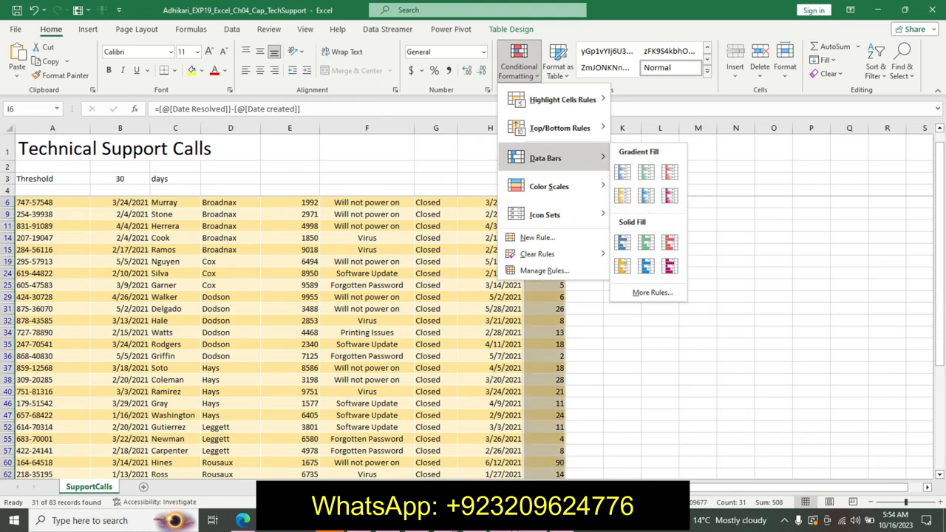
pyautogui.click(510, 526)
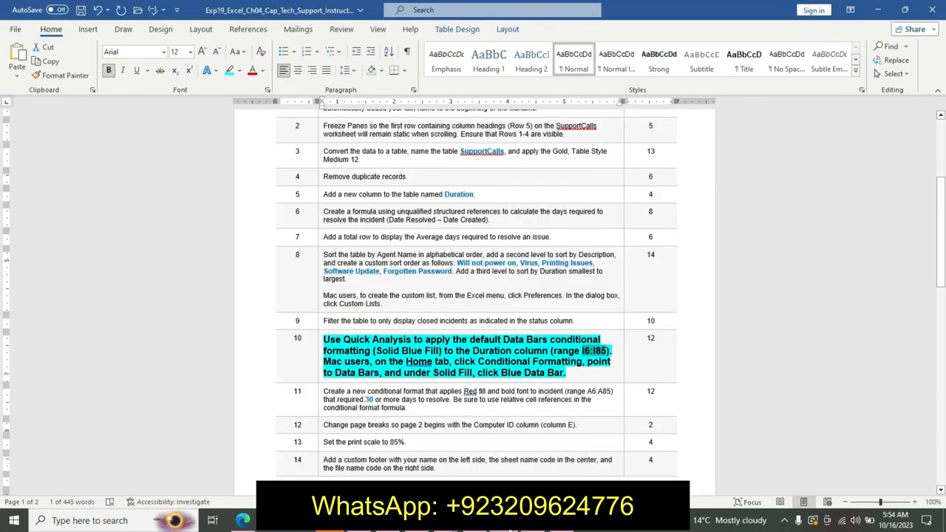
pyautogui.moveTo(532, 523)
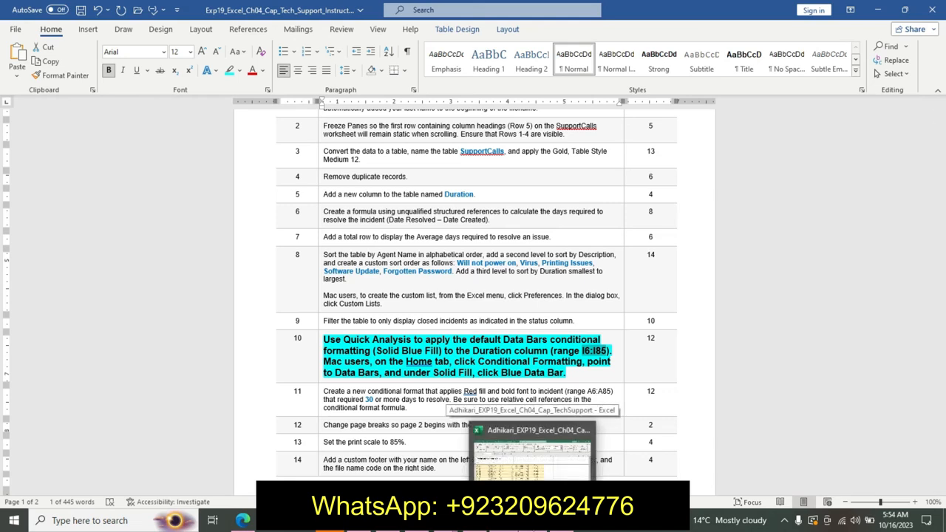
pyautogui.click(533, 523)
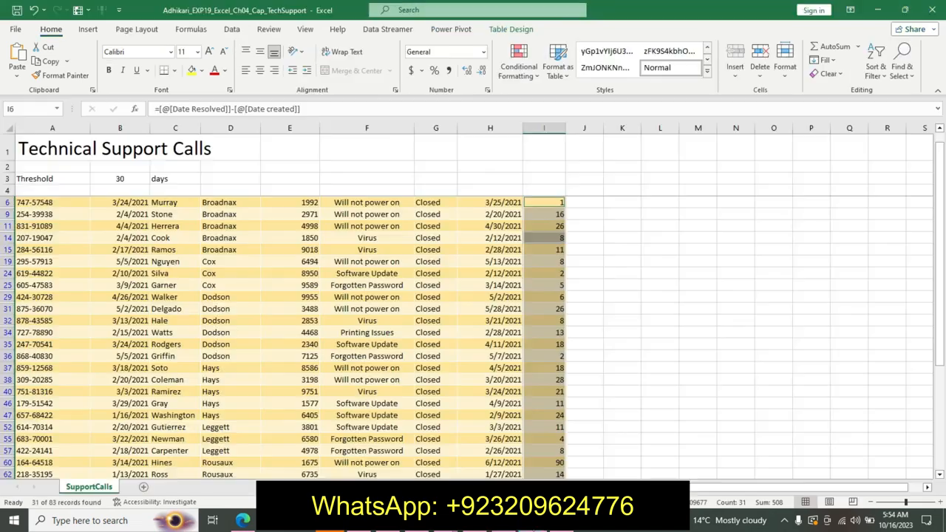
pyautogui.click(518, 61)
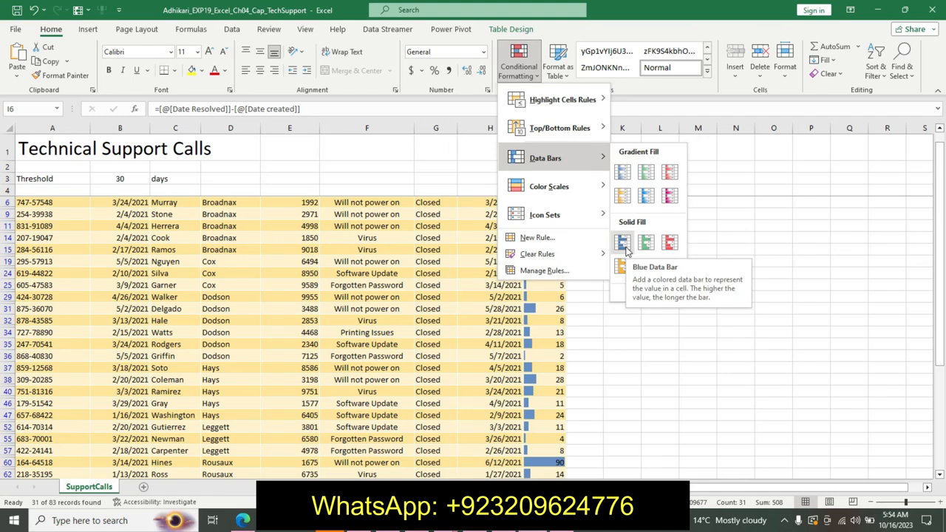
pyautogui.click(623, 243)
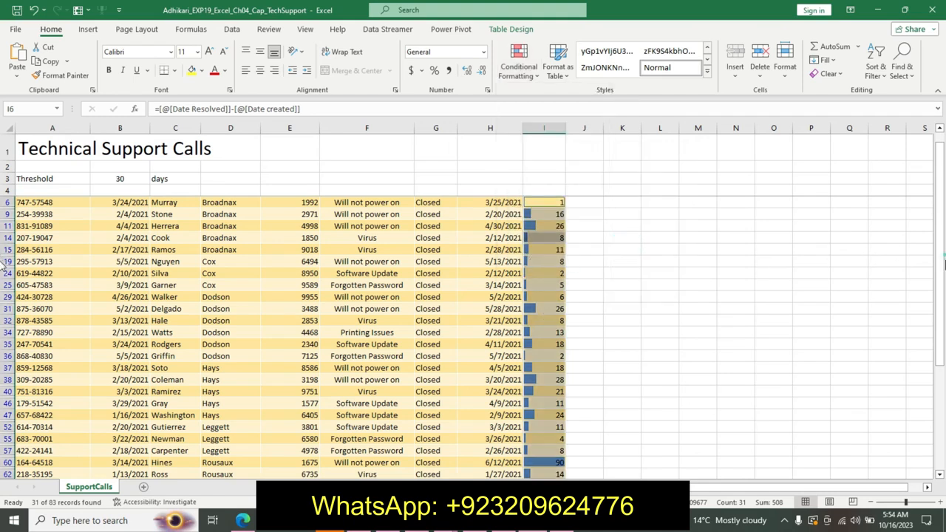
pyautogui.moveTo(943, 316); pyautogui.dragTo(945, 137)
# - Switch to Word, undo the size, bold and highlight formatting of instruction 10, and deselect its text
pyautogui.hotkey('alt', 'Tab')
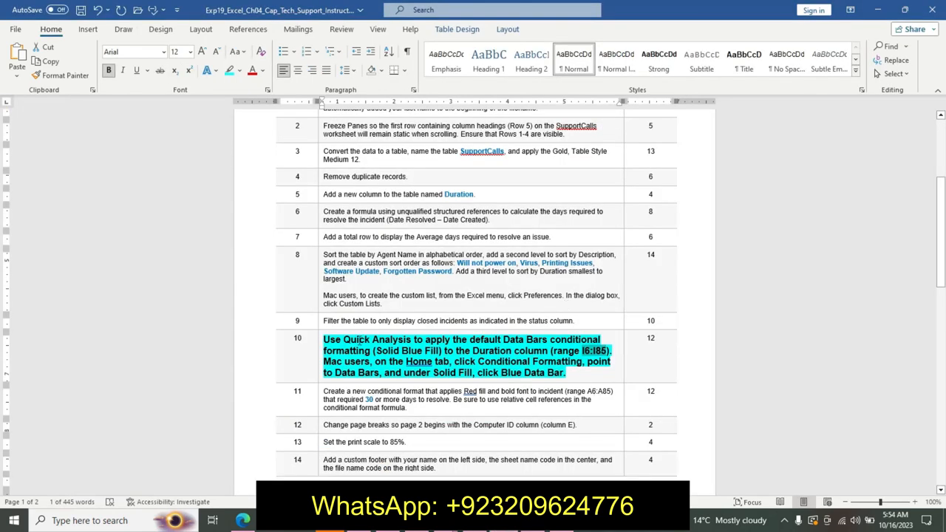
pyautogui.hotkey('ctrl', 'z')
pyautogui.hotkey('ctrl', 'z')
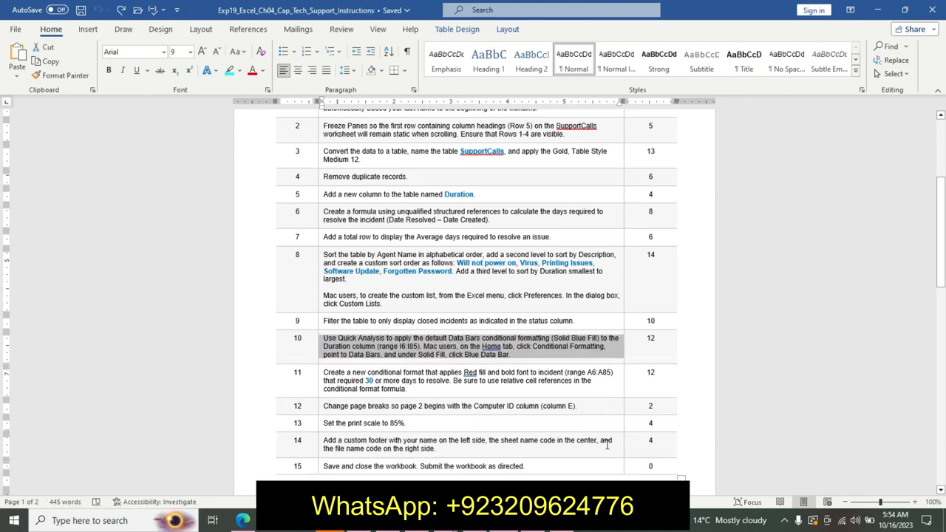
pyautogui.moveTo(944, 236); pyautogui.dragTo(944, 241)
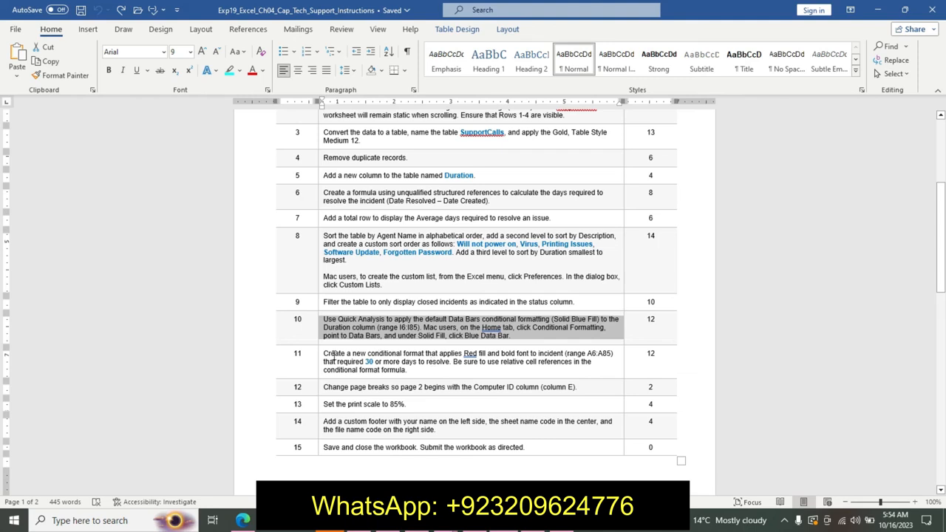
pyautogui.click(688, 280)
pyautogui.moveTo(940, 285); pyautogui.dragTo(902, 176)
pyautogui.click(813, 271)
pyautogui.click(822, 326)
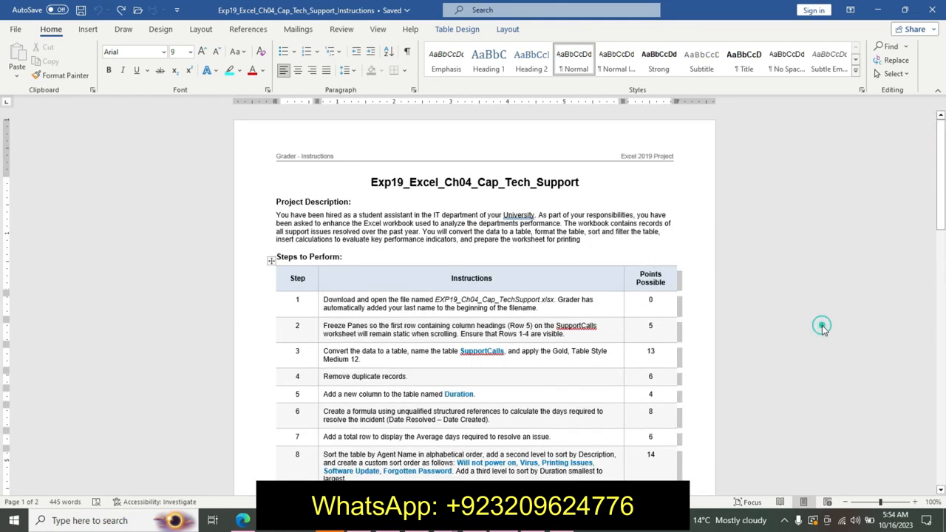
# - Switch to Excel and deselect the Duration range by selecting empty cell L36 outside the table
pyautogui.hotkey('alt', 'Tab')
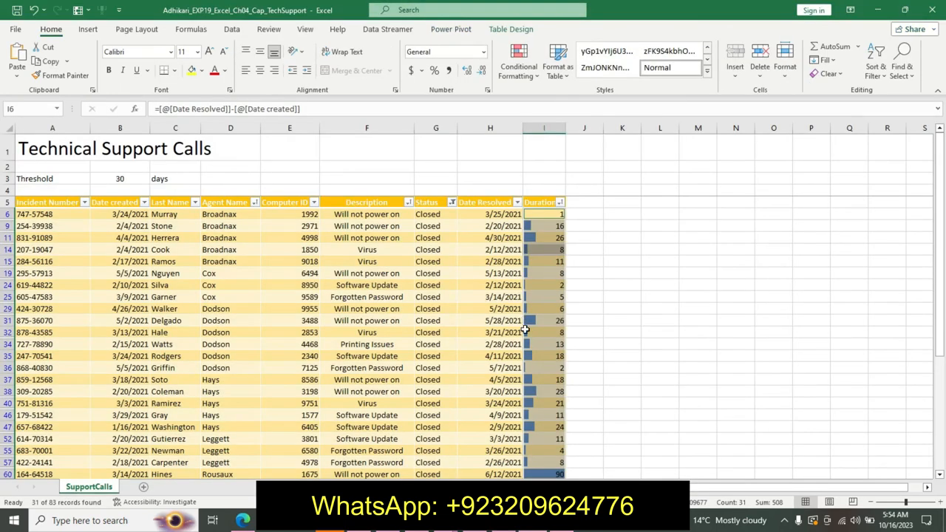
pyautogui.click(730, 259)
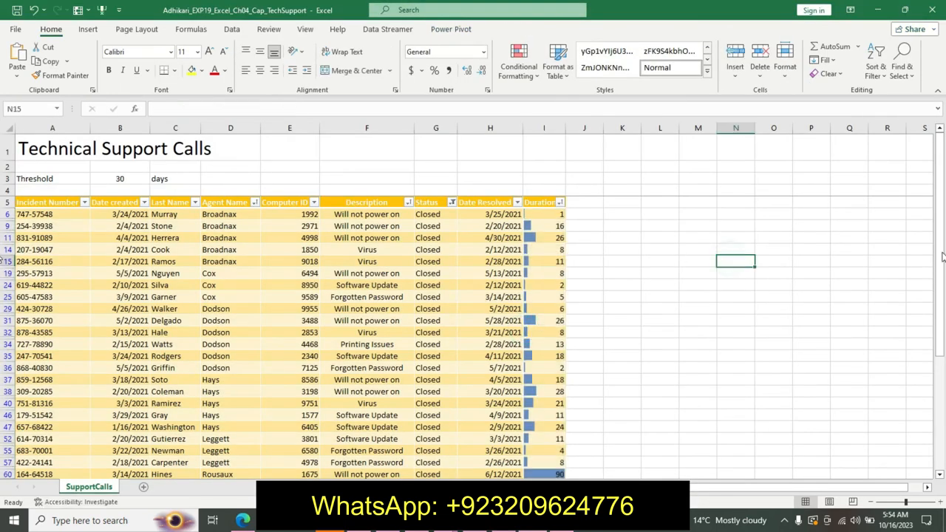
pyautogui.click(644, 368)
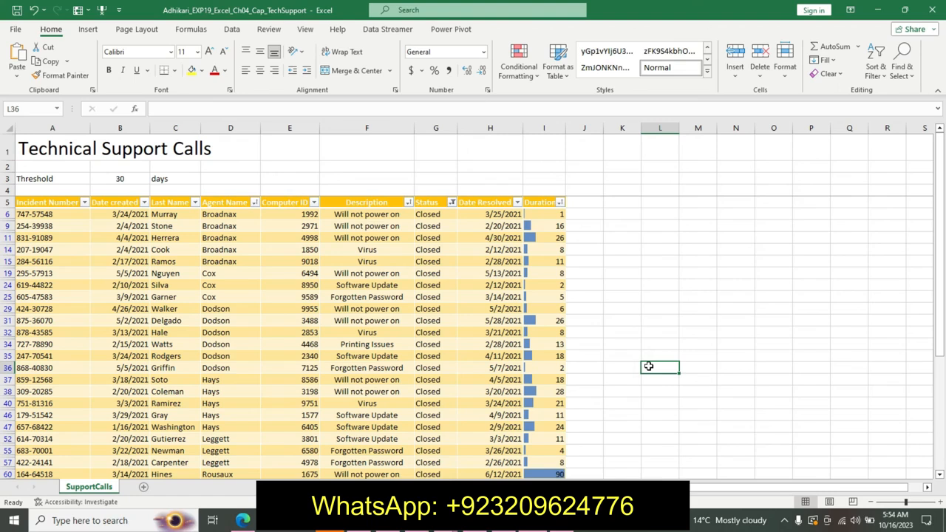